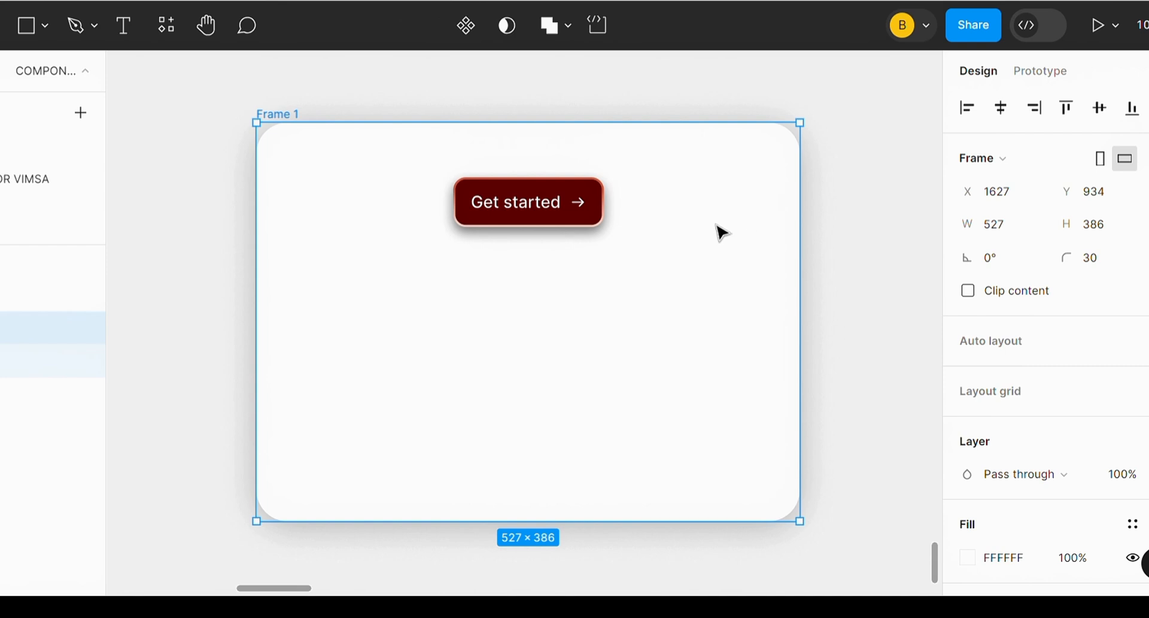
click(907, 220)
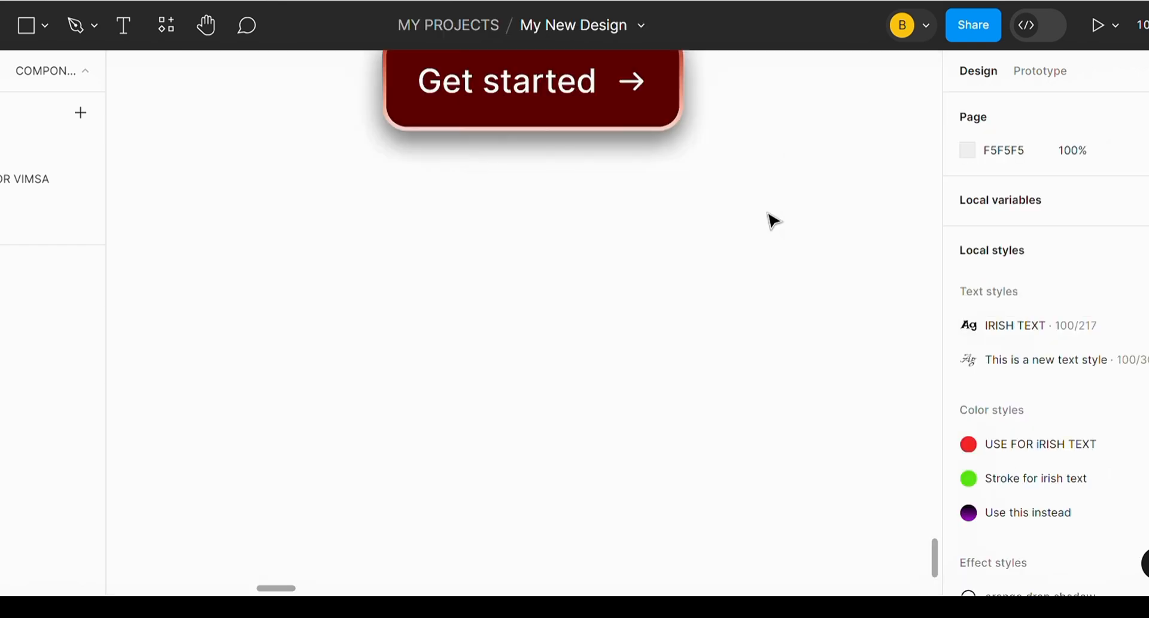
key(ctrl+equal)
scroll(772, 220, up, 5)
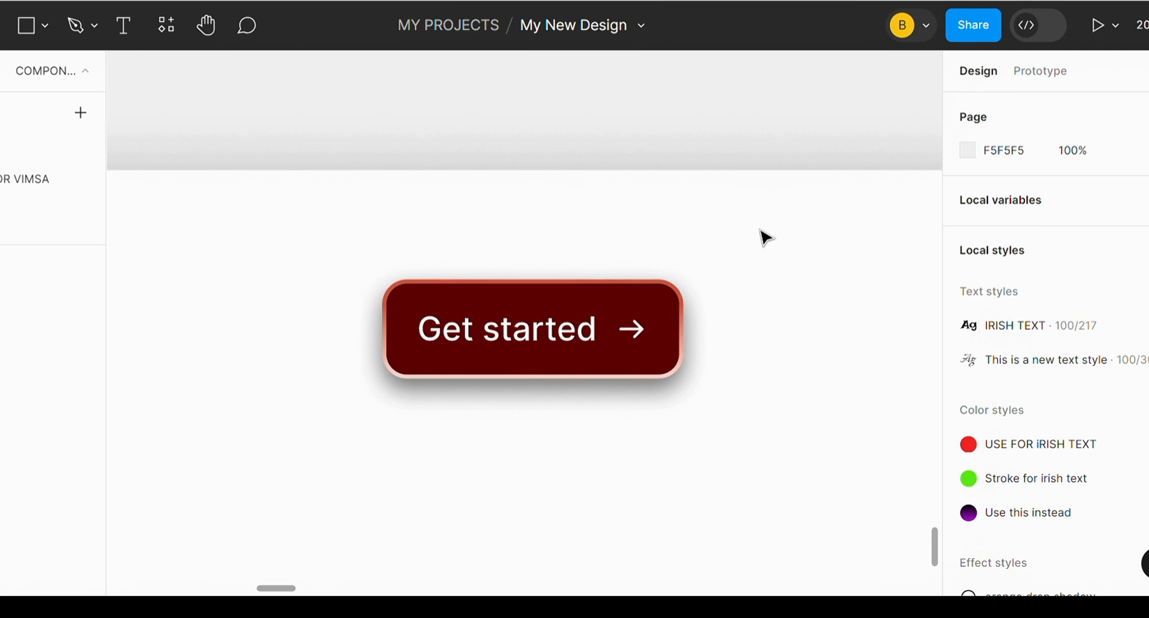
scroll(765, 236, down, 2)
key(ctrl+minus)
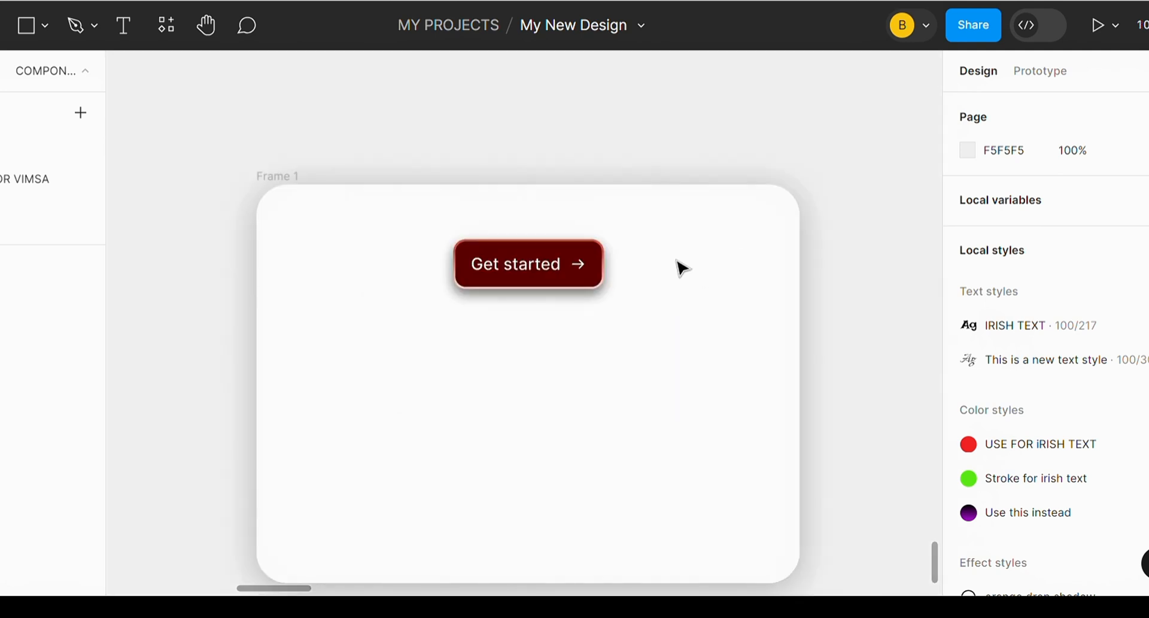
- Draw a new frame about 132 × 51 inside Frame 1, just below the Get started button
drag(290, 182, 270, 142)
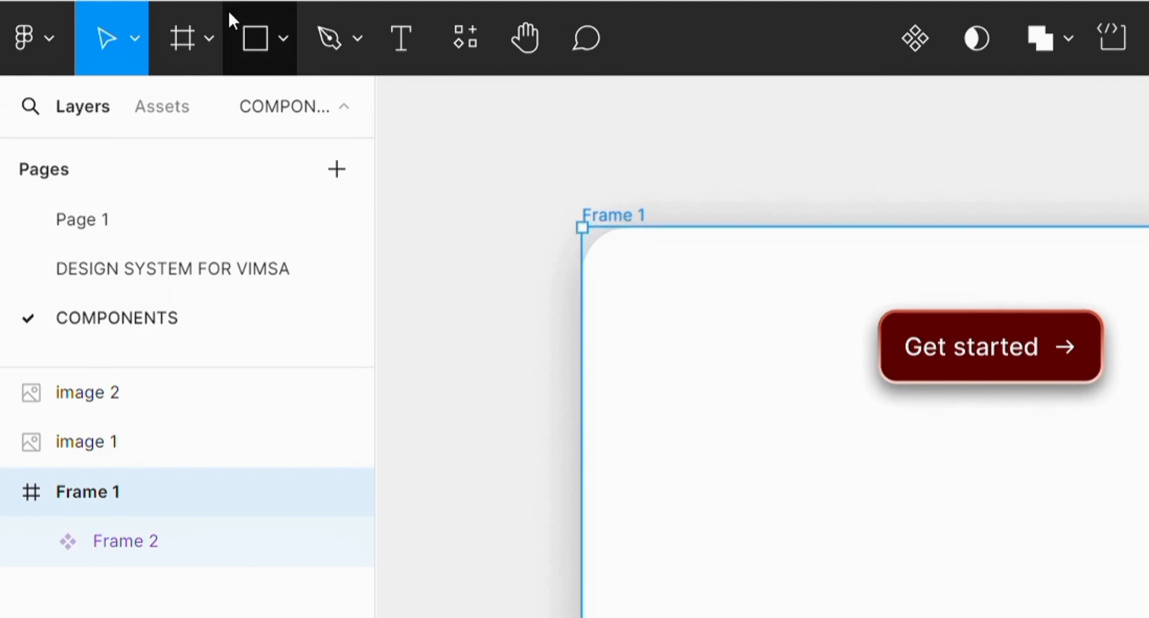
click(207, 37)
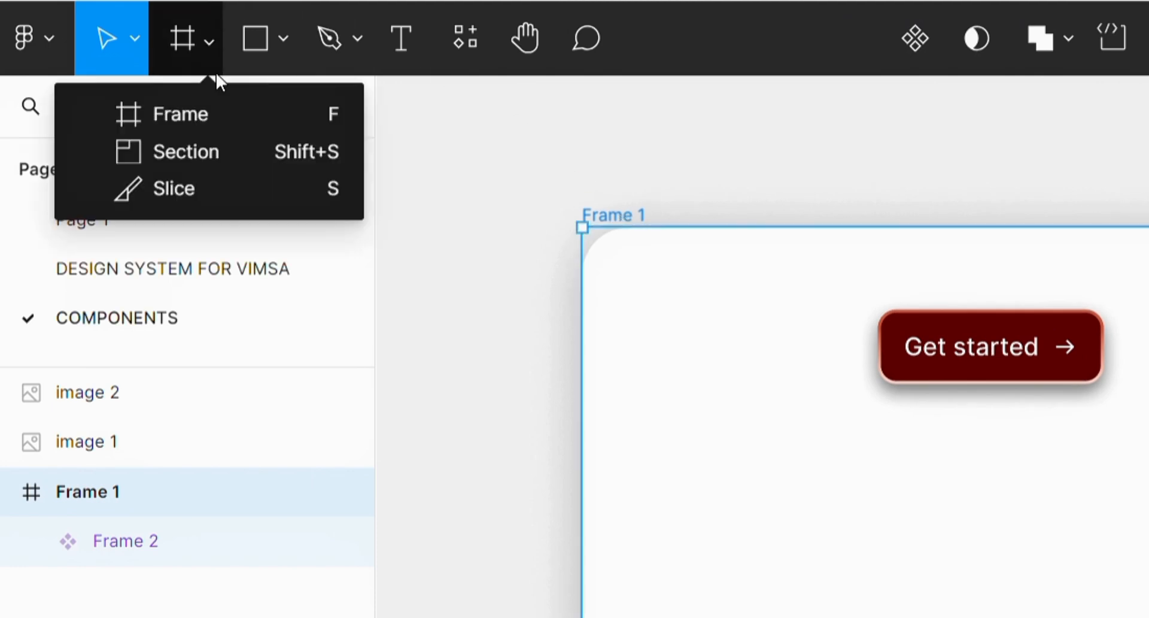
click(182, 116)
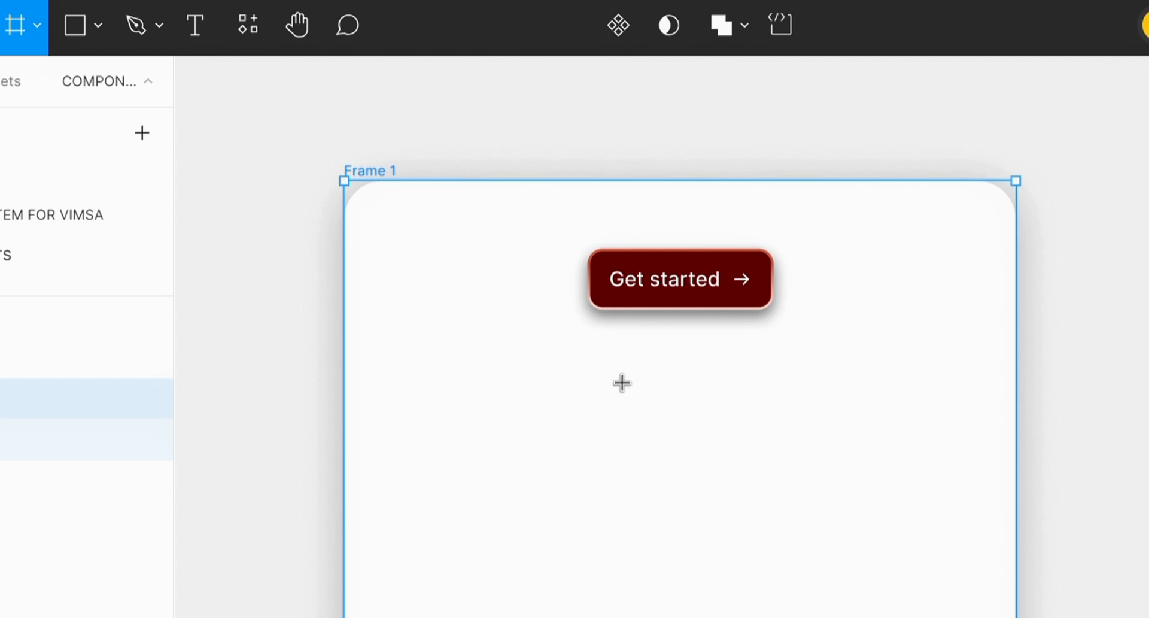
drag(604, 362, 769, 431)
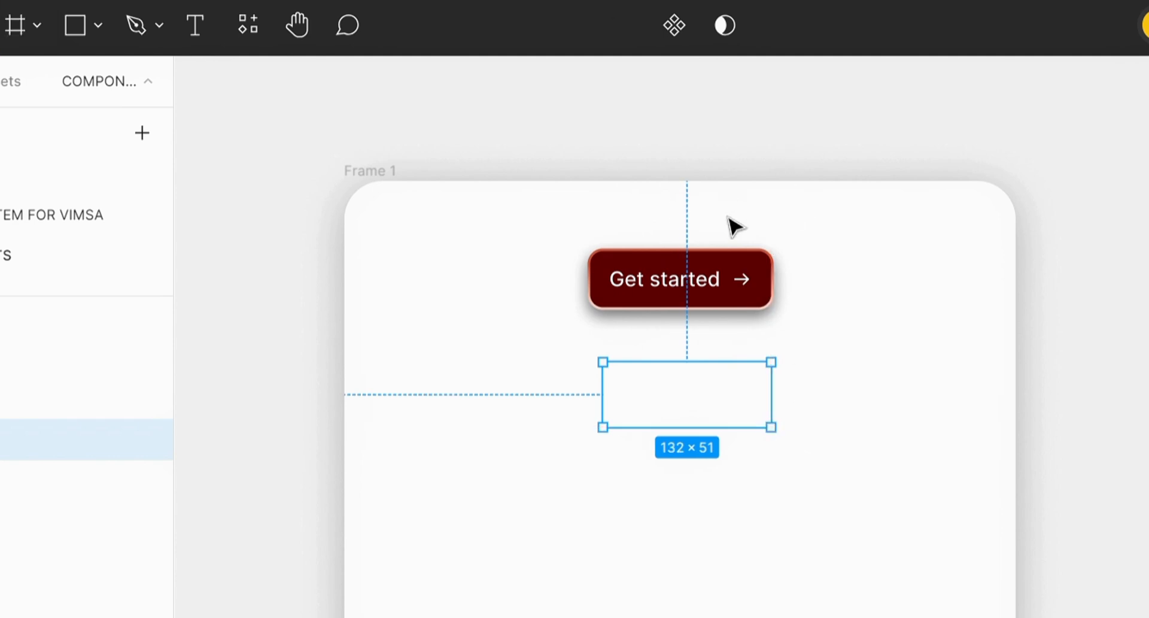
- Check the Get started button's size and resize the empty frame below it to 142 × 44
click(770, 272)
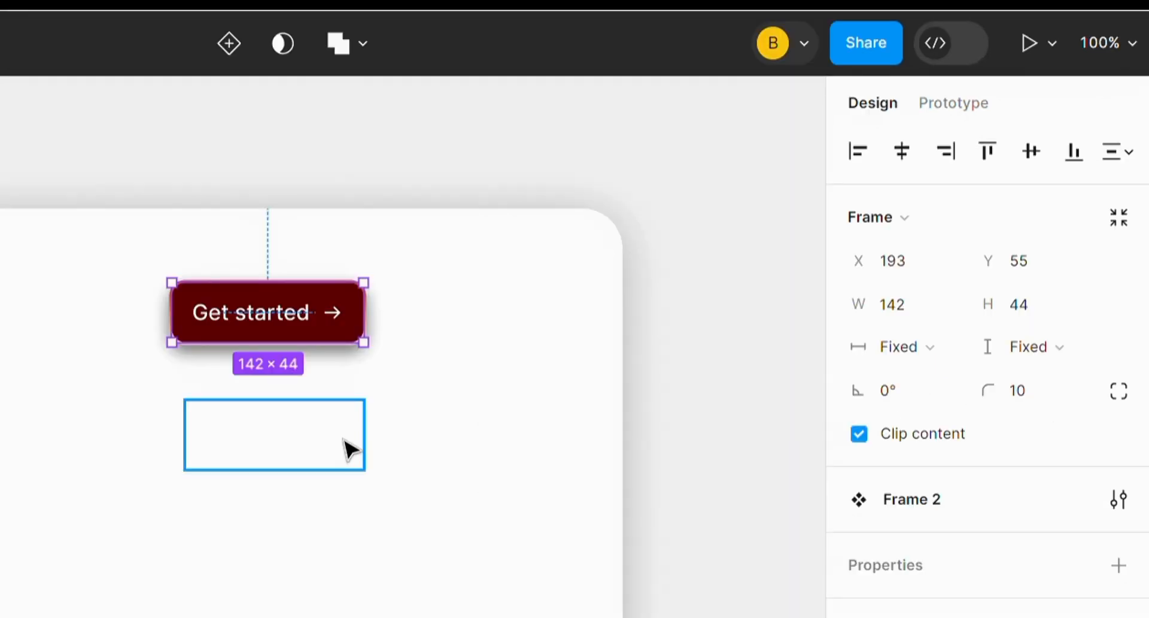
click(343, 440)
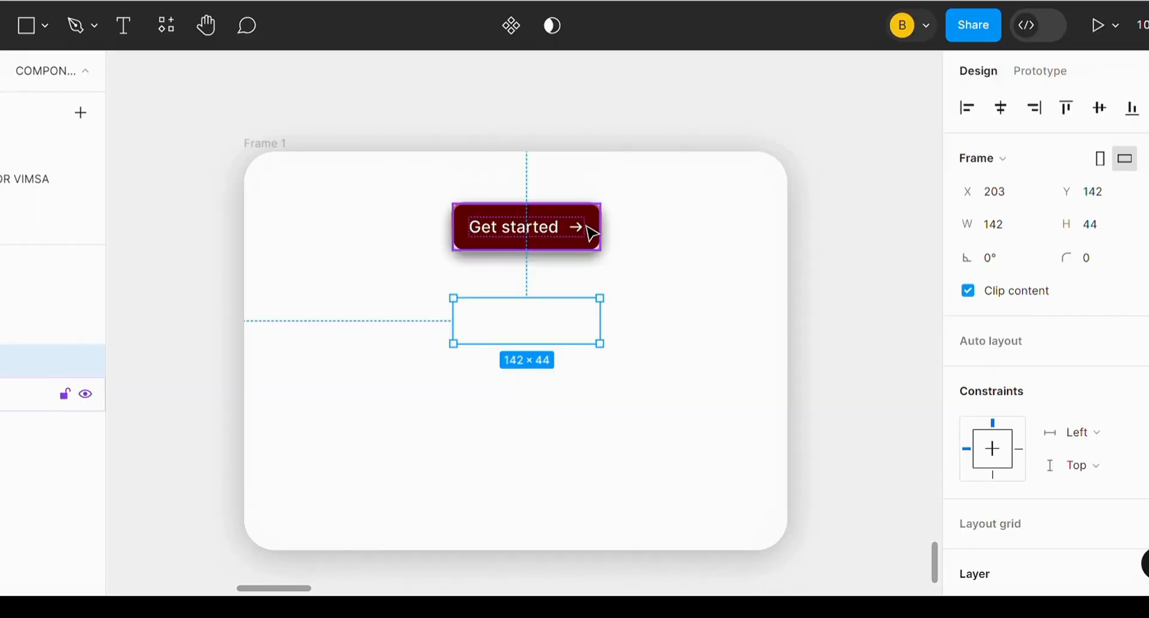
- Inspect the Get started button's corners and set the empty frame's corner radius to 10
click(586, 227)
key(ctrl+plus)
scroll(756, 209, up, 2)
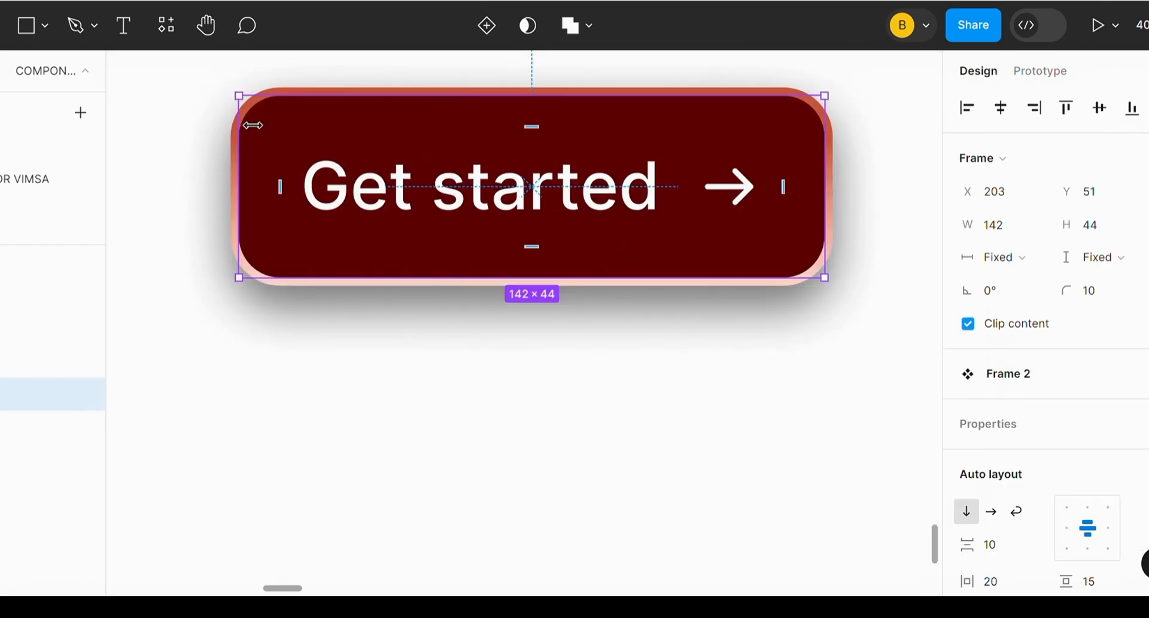
key(ctrl+plus)
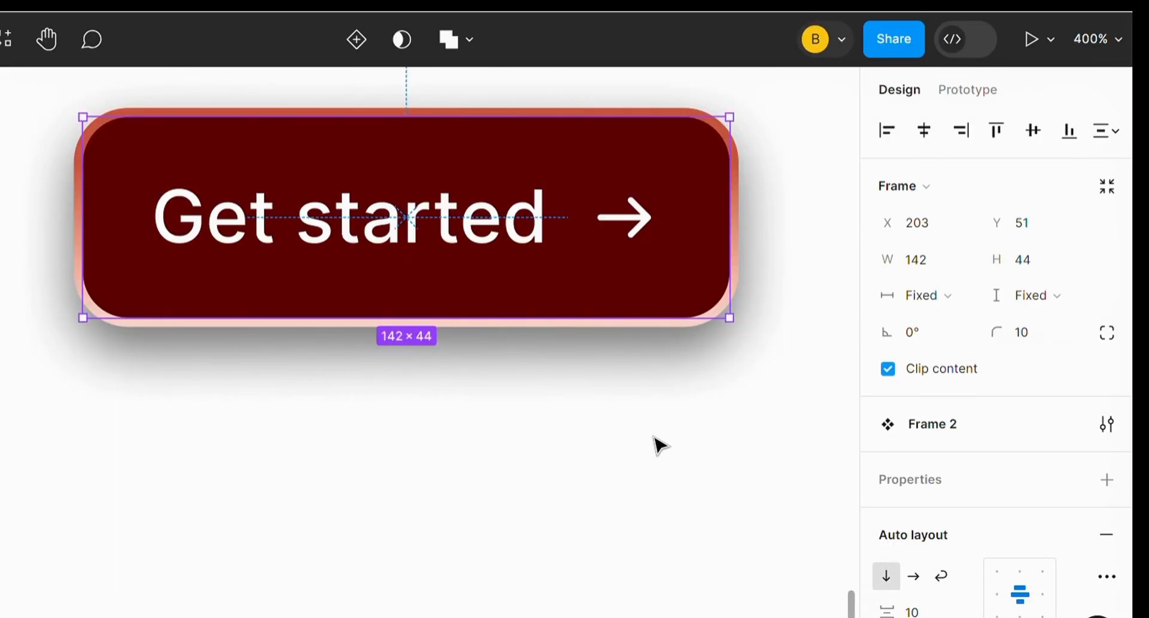
key(minus)
click(491, 505)
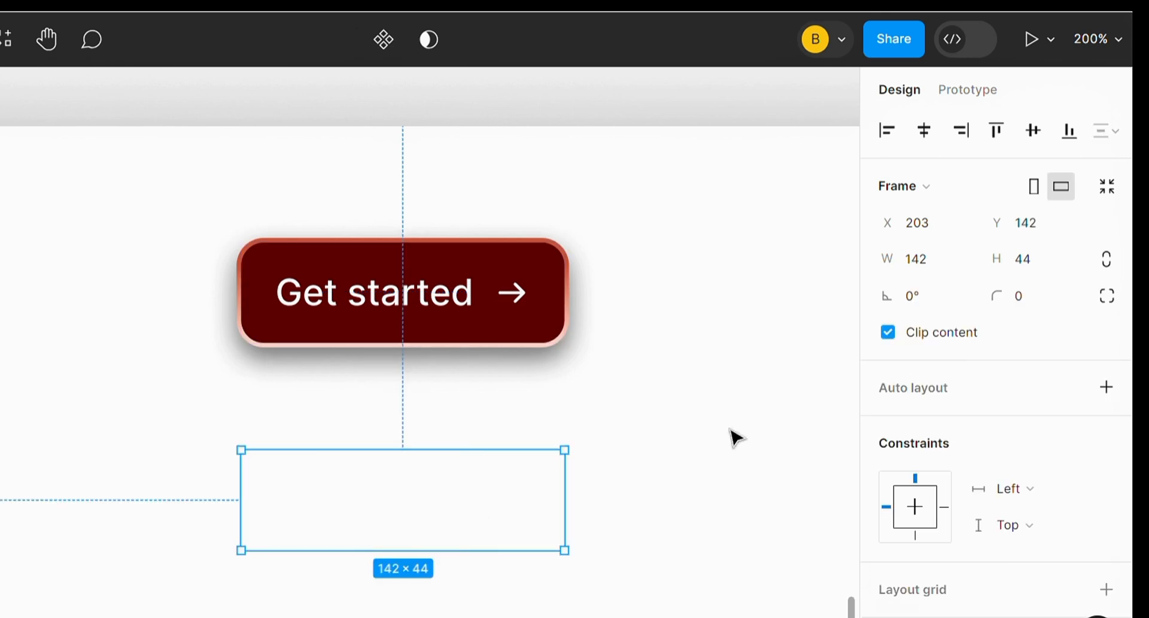
click(1045, 298)
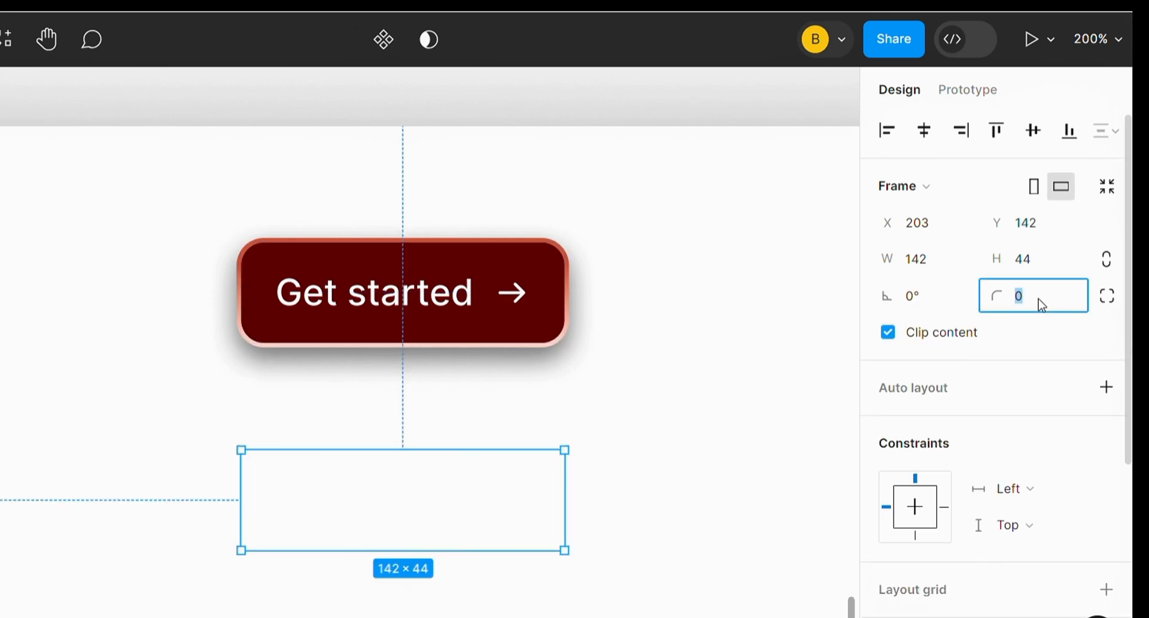
text(10)
key(Return)
click(734, 323)
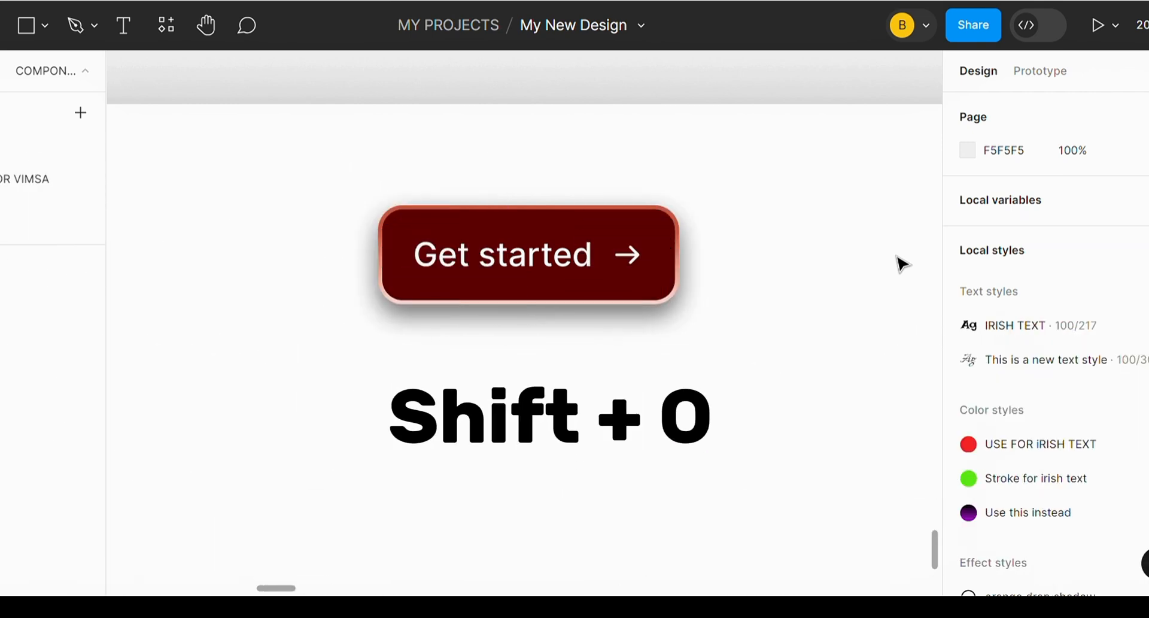
- Compare the empty frame's shape with the Get started button in outline view, and return to the normal view
key(shift+o)
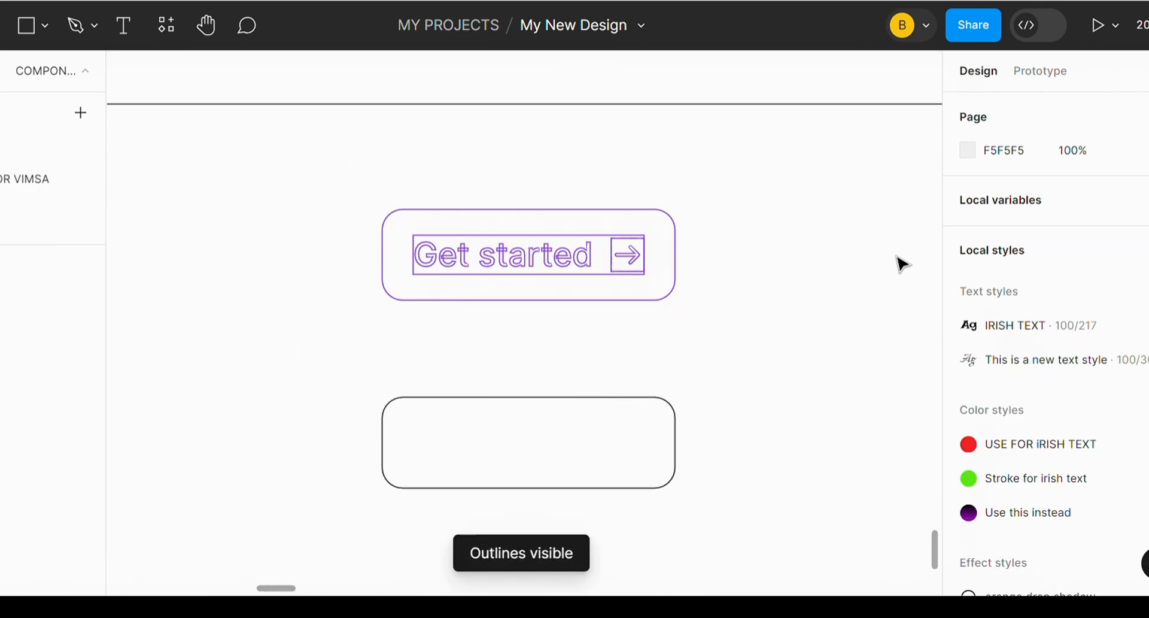
click(658, 417)
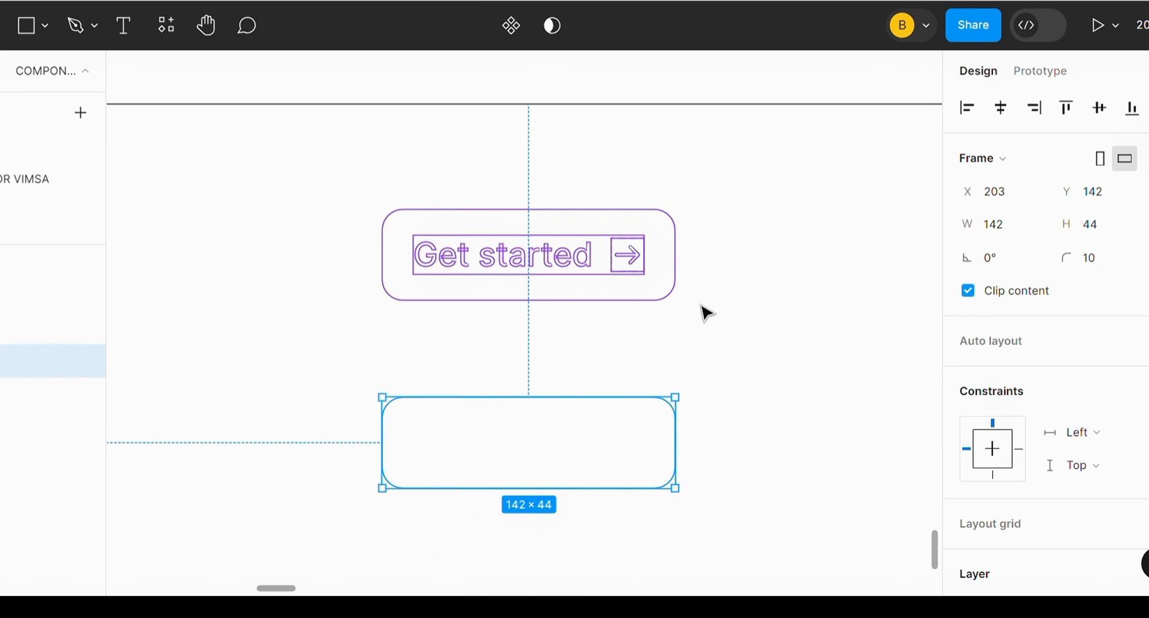
key(ctrl+y)
- Copy the hex code of the Get started button's fill colour
click(526, 261)
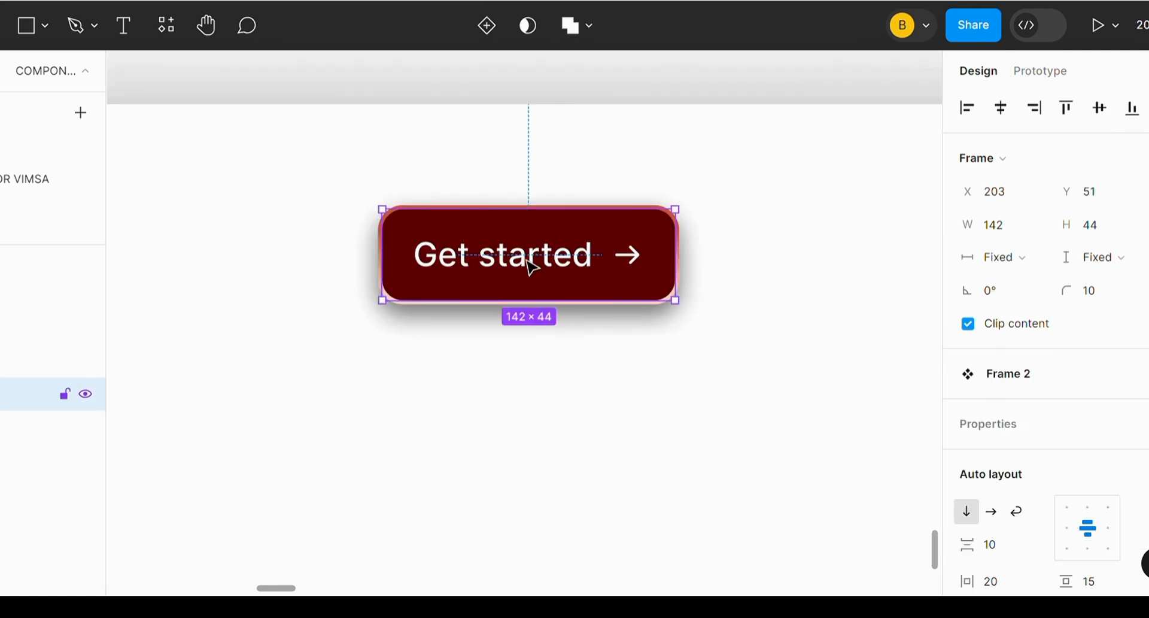
scroll(1100, 316, down, 5)
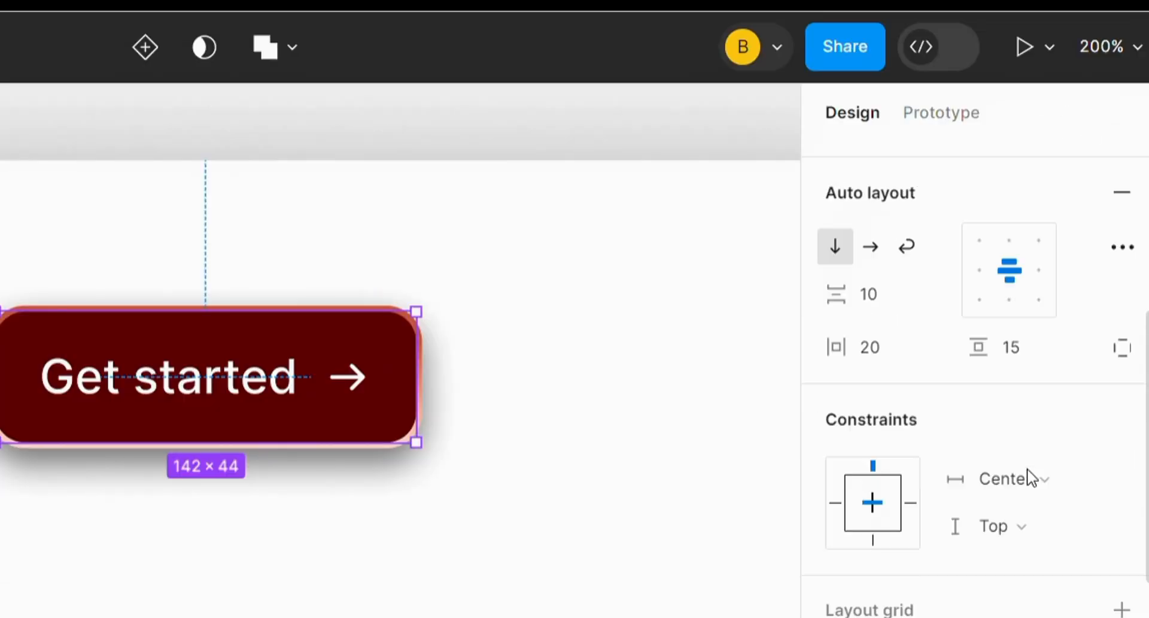
scroll(1027, 478, down, 5)
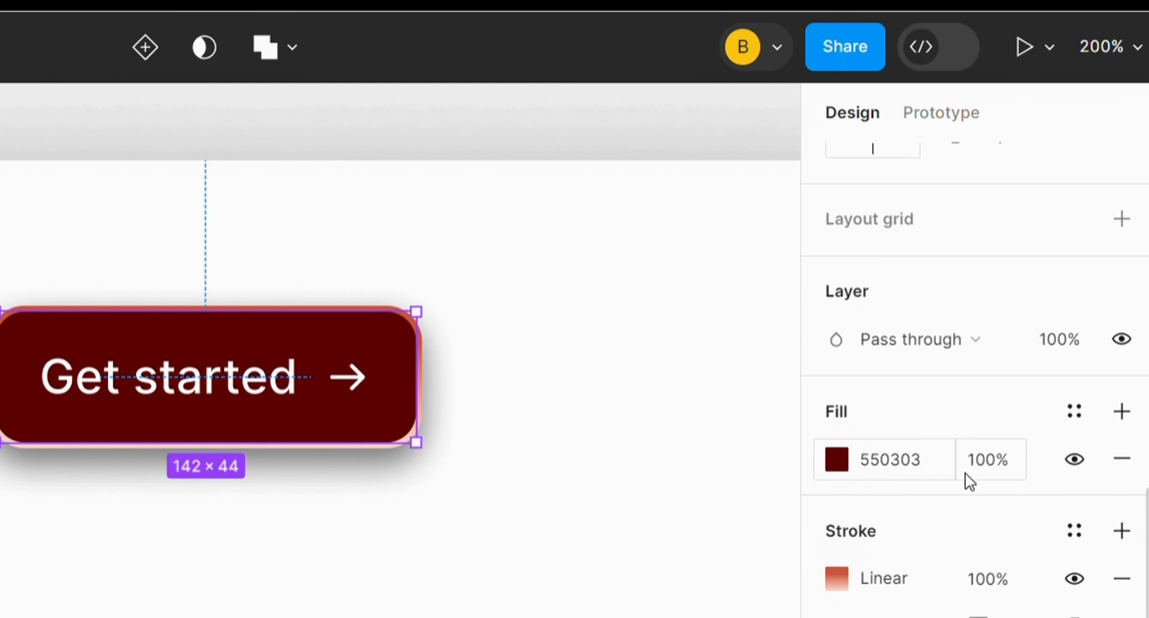
click(904, 455)
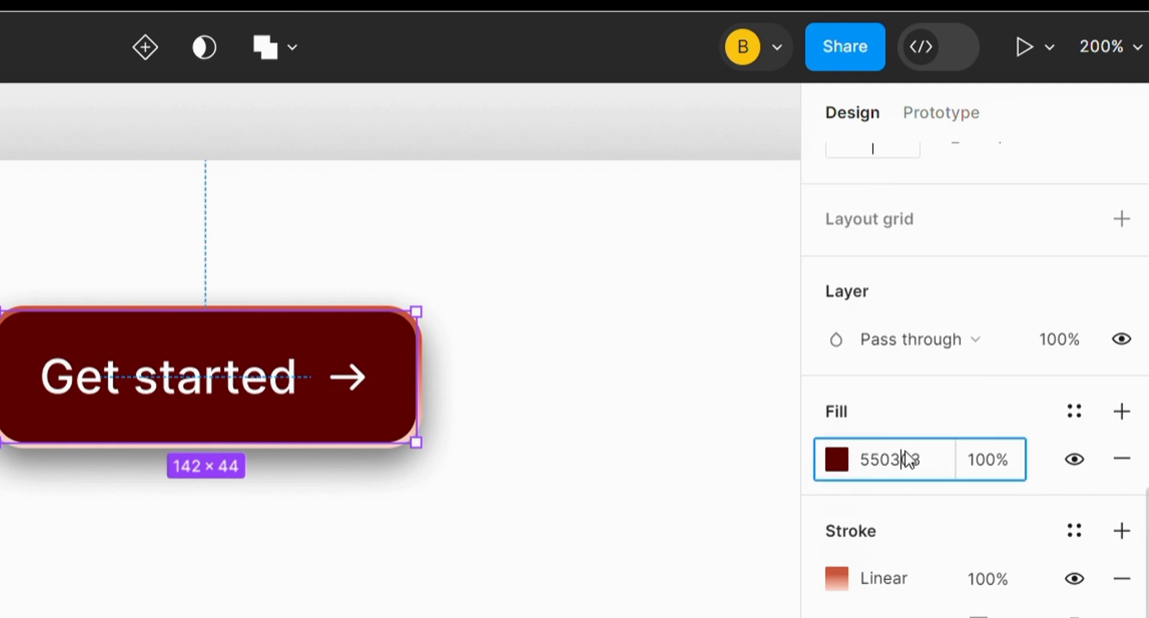
double_click(908, 460)
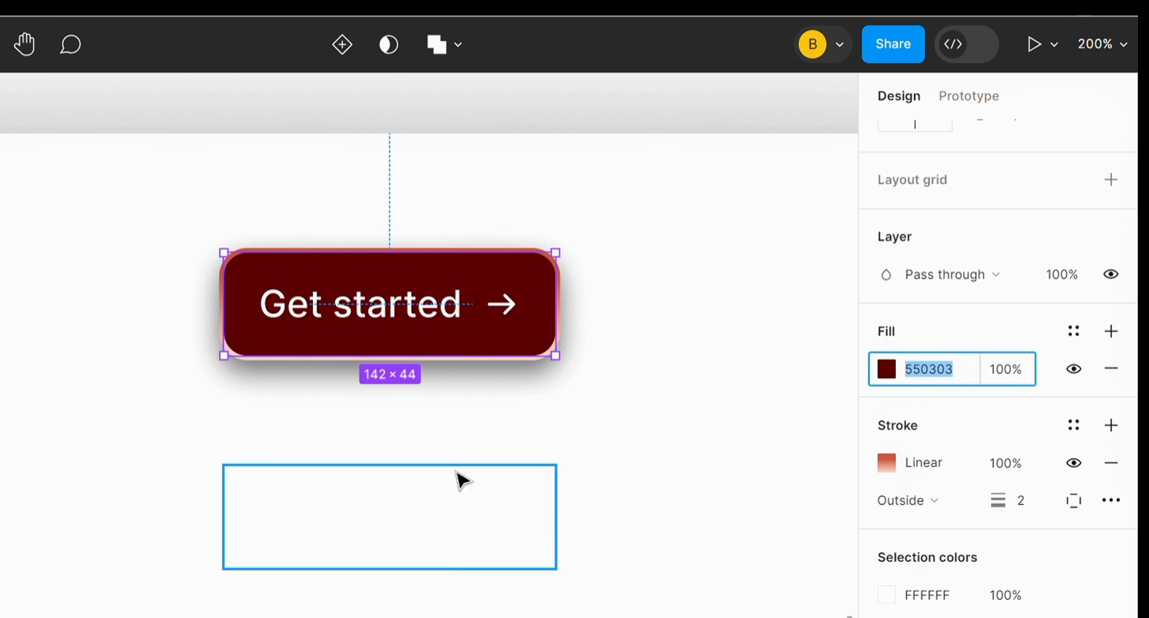
- Add a fill to the empty frame below the button and set its colour to 550303
click(440, 491)
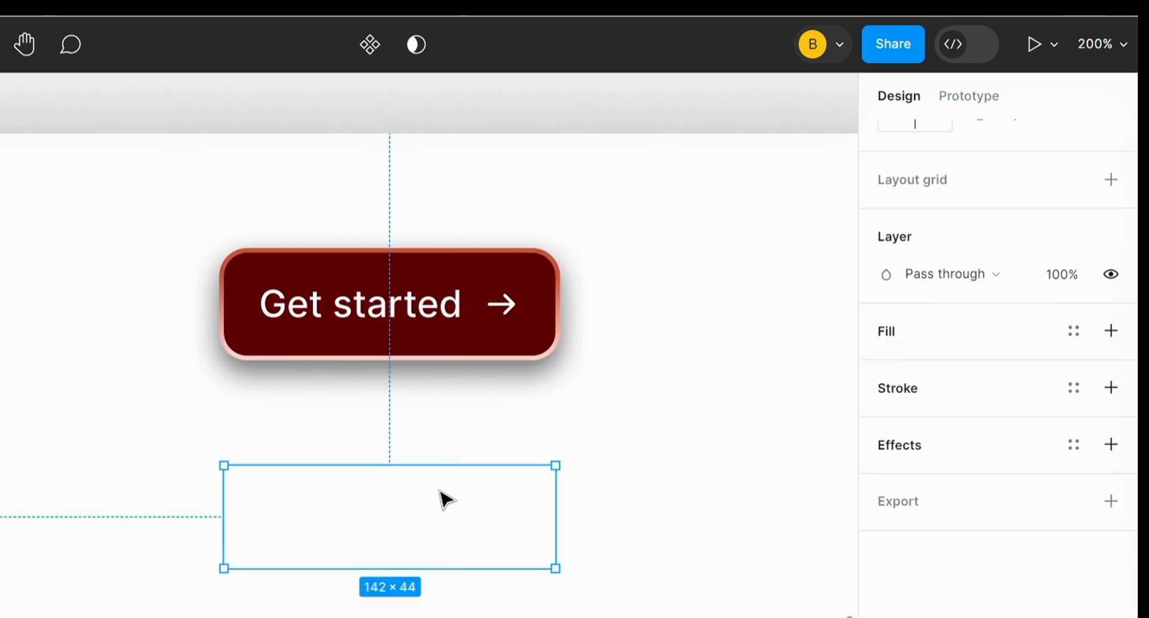
click(780, 287)
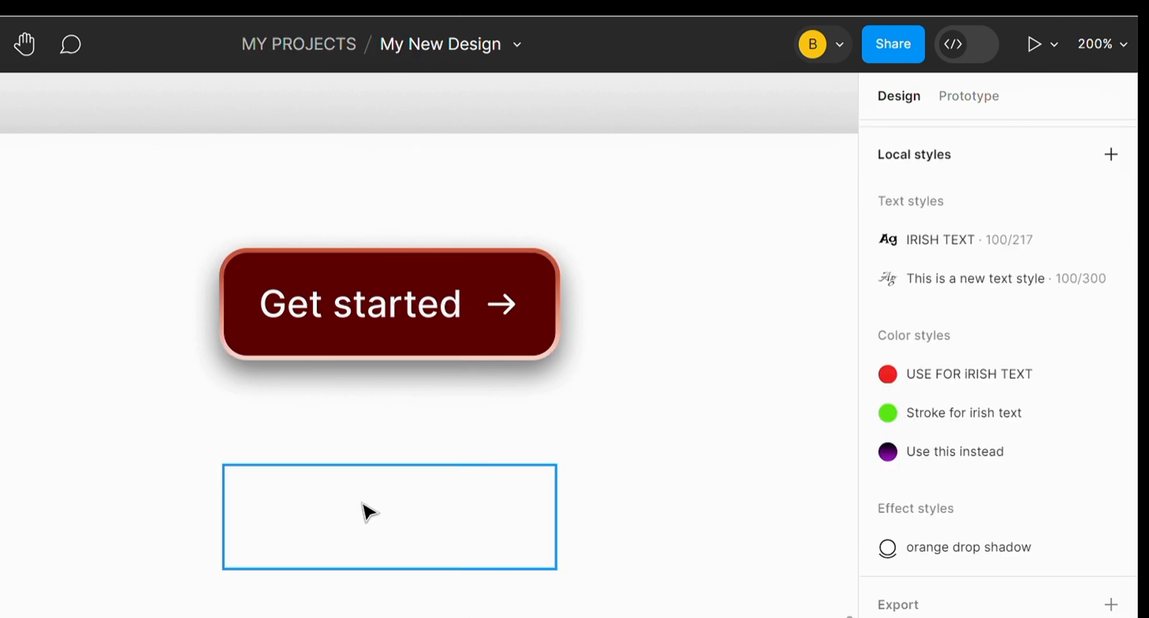
click(491, 518)
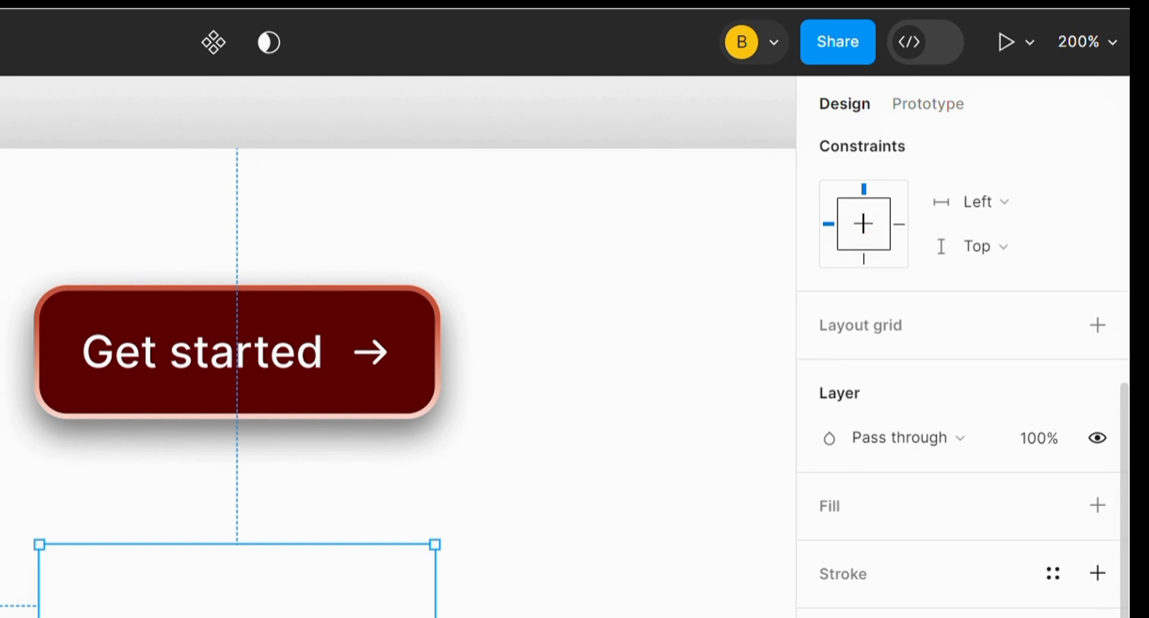
scroll(863, 149, up, 7)
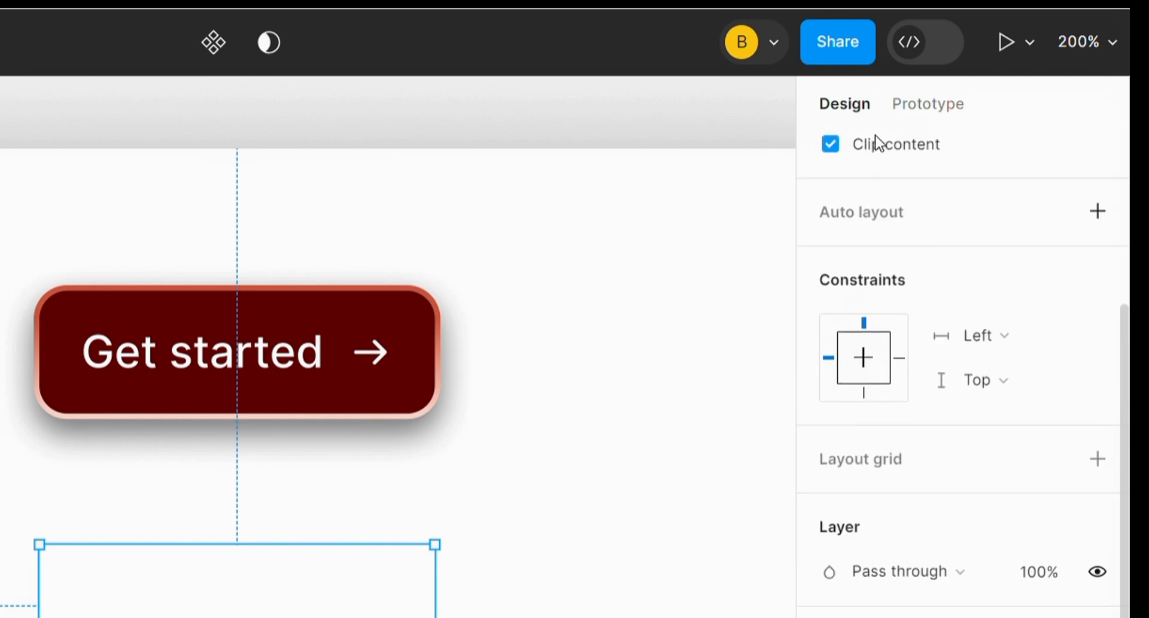
scroll(880, 137, down, 7)
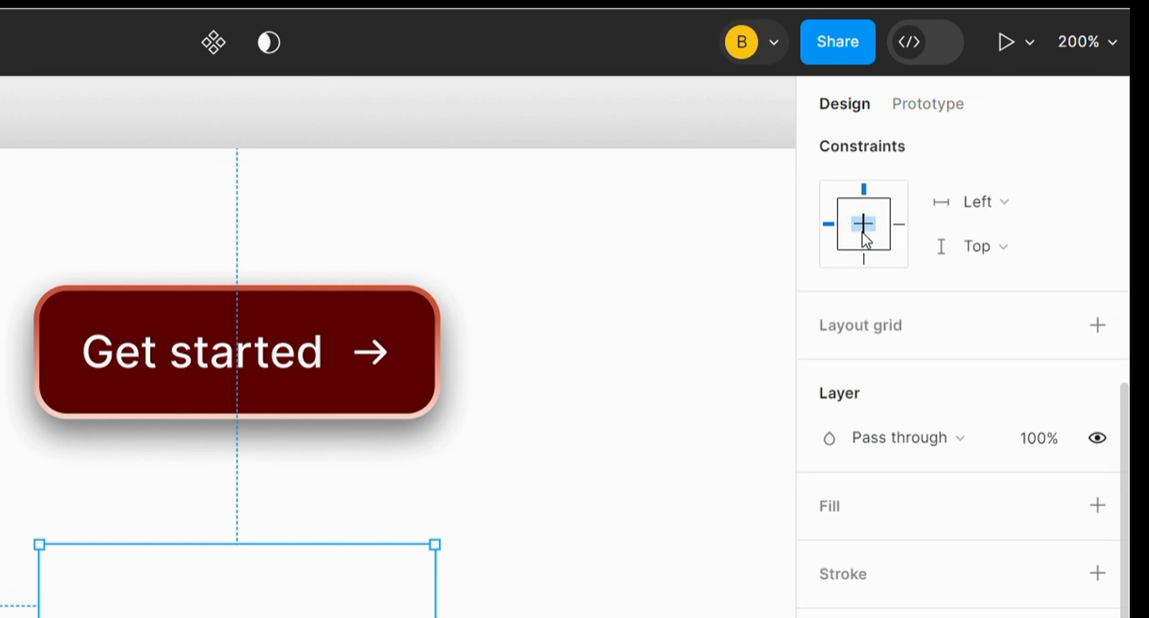
click(835, 510)
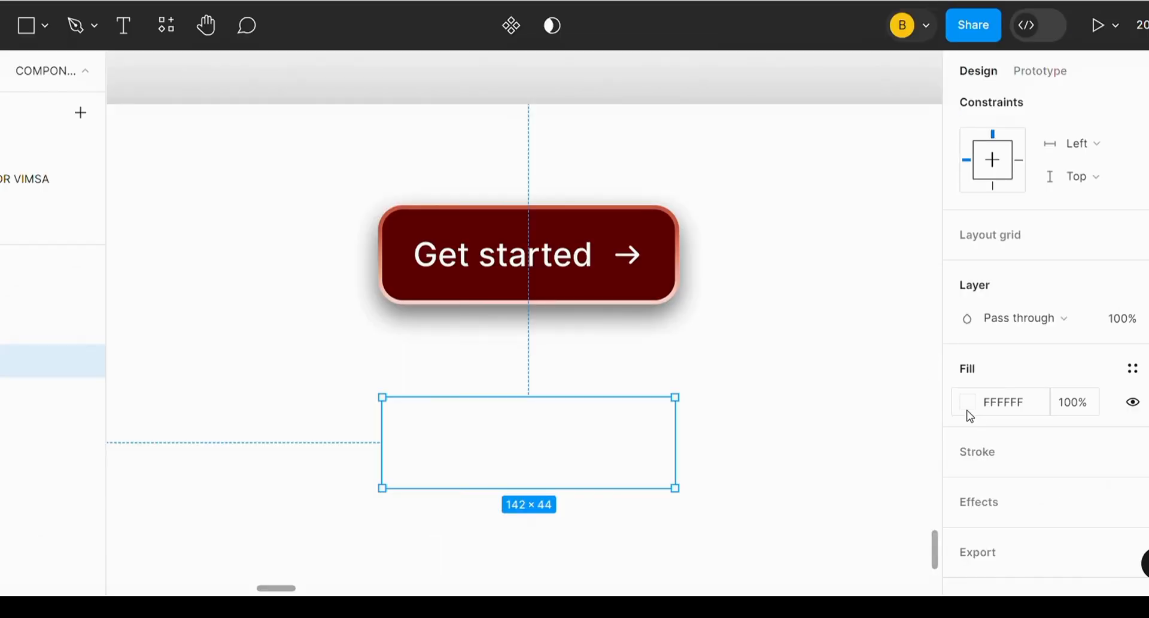
click(1003, 403)
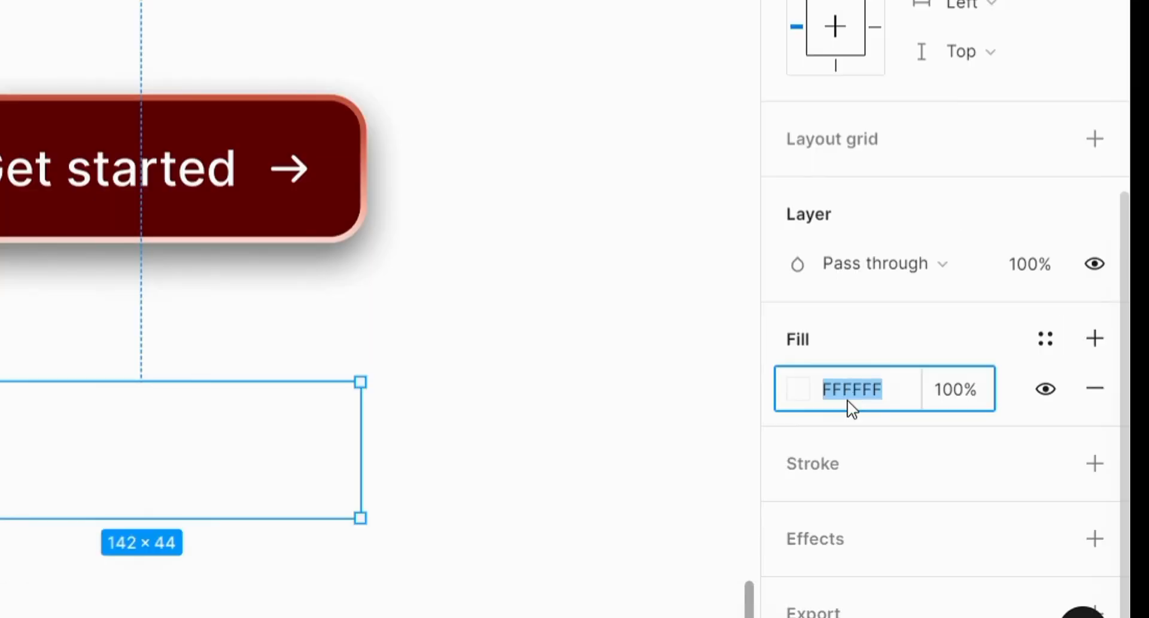
text(550303)
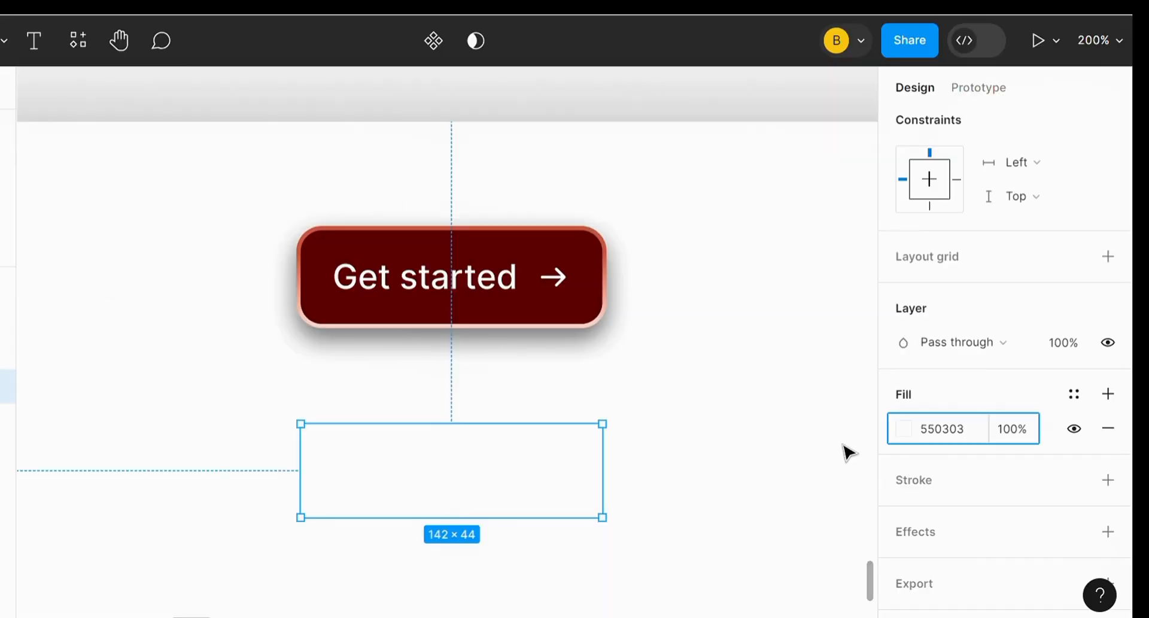
key(Return)
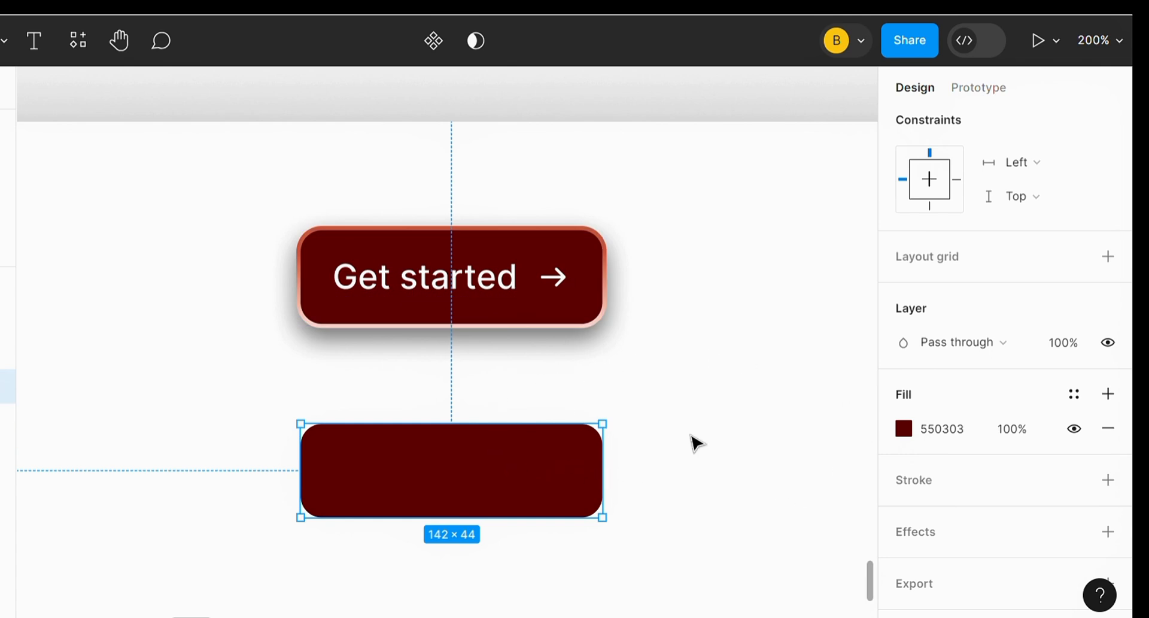
- Remove the dark red fill from the lower frame
click(737, 434)
click(539, 474)
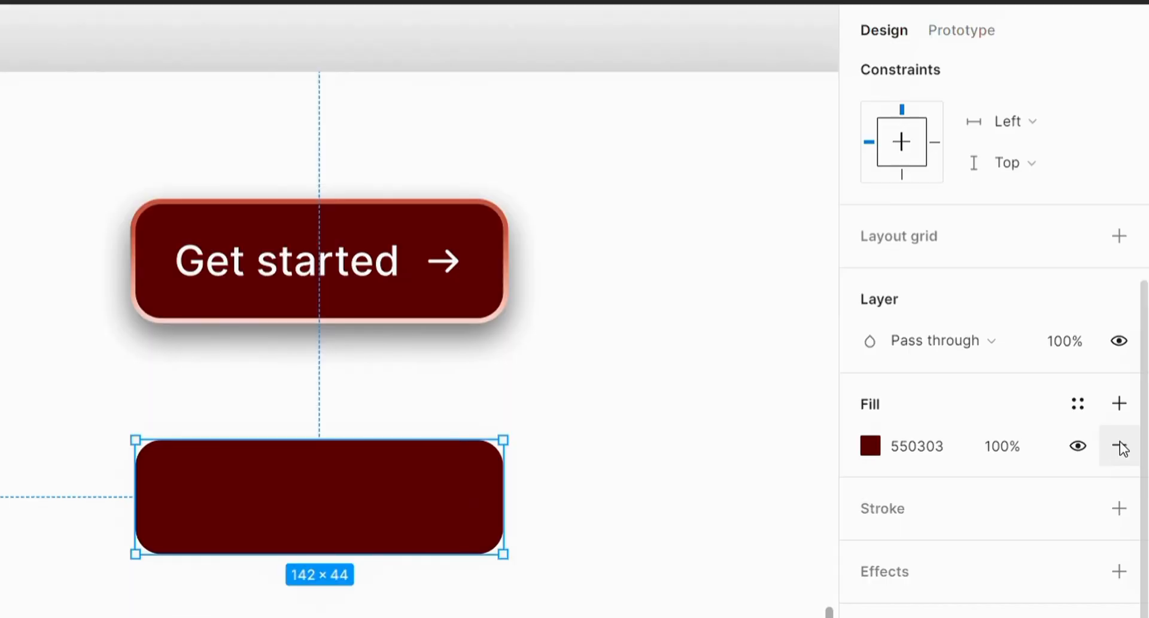
click(1107, 427)
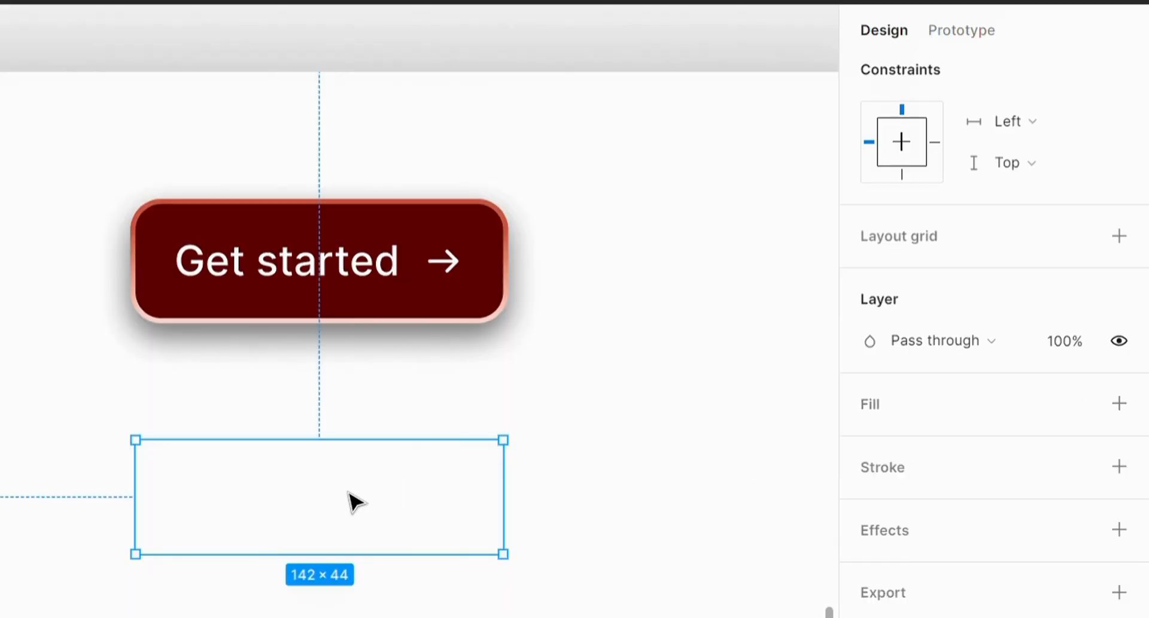
- Add a fill to the empty lower frame and sample its colour, 550303, from the Get started button with the eyedropper
click(880, 407)
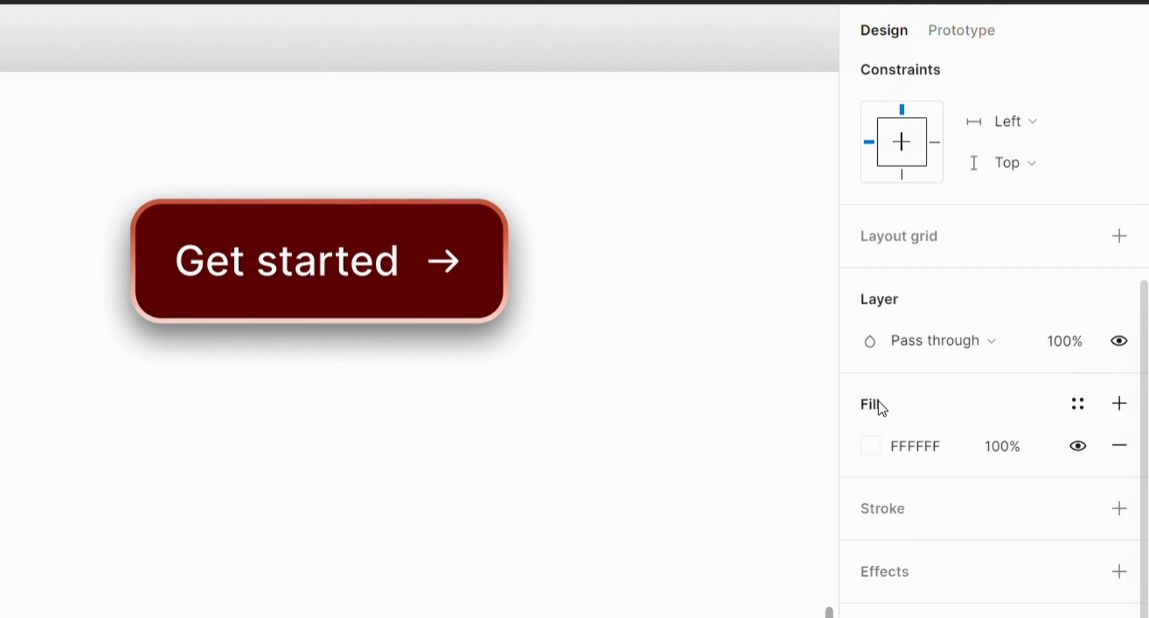
click(873, 447)
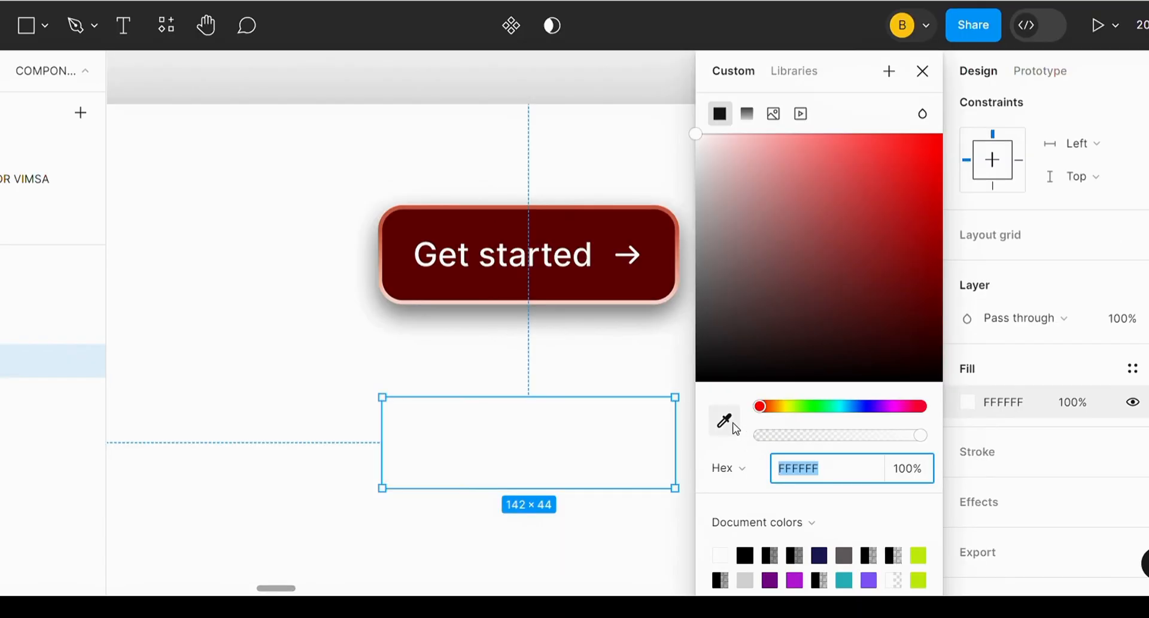
click(722, 461)
click(726, 405)
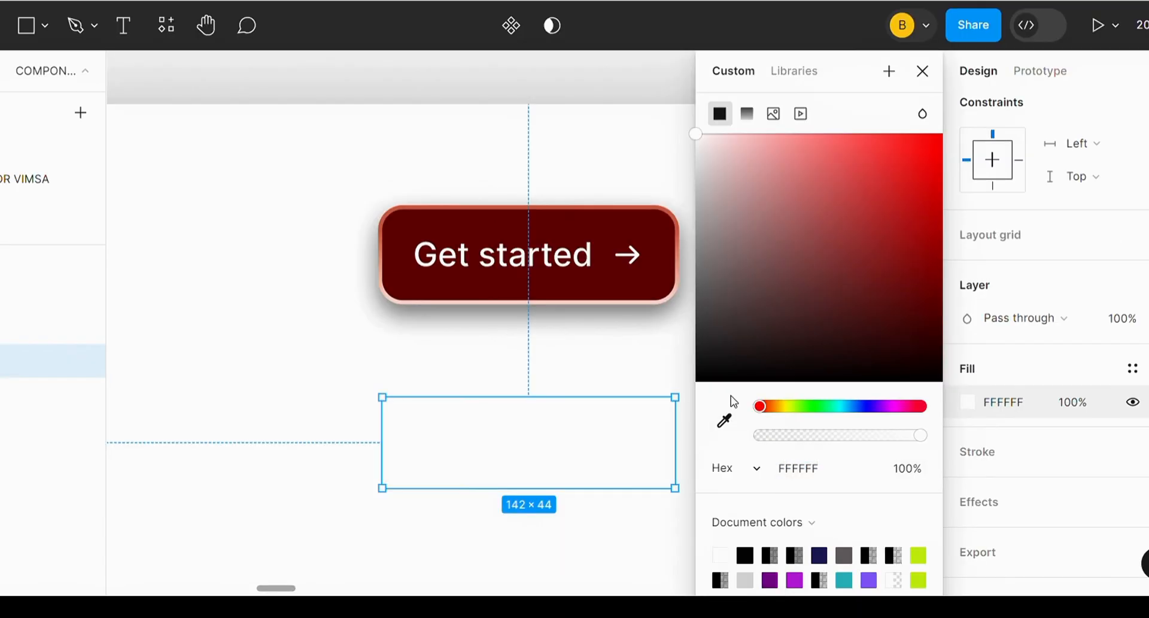
click(724, 422)
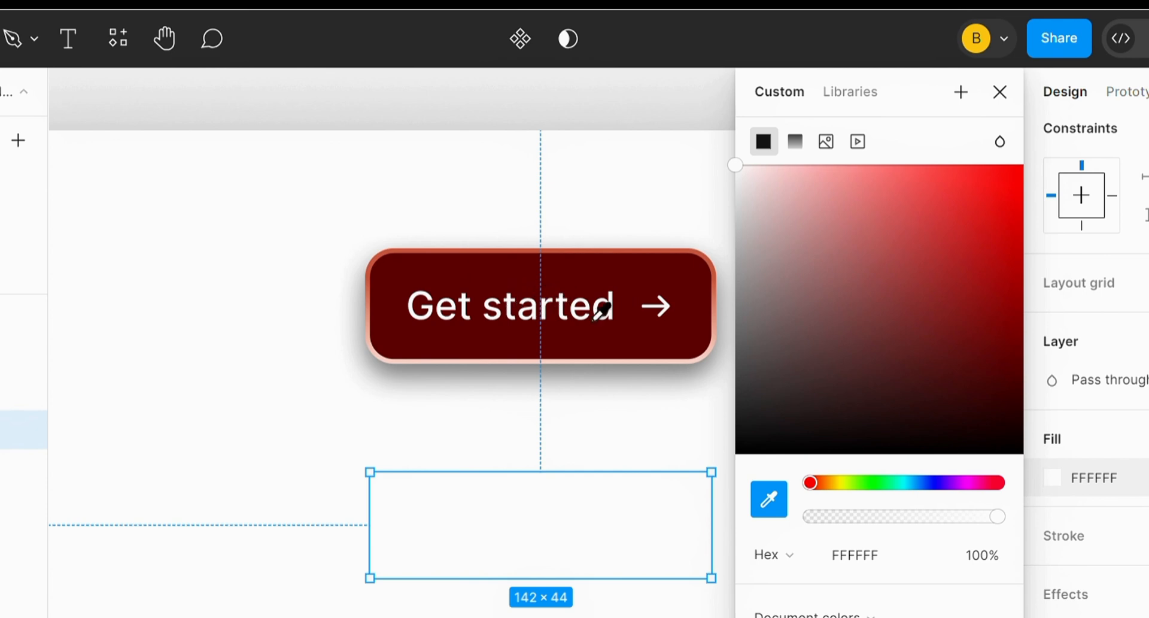
click(652, 290)
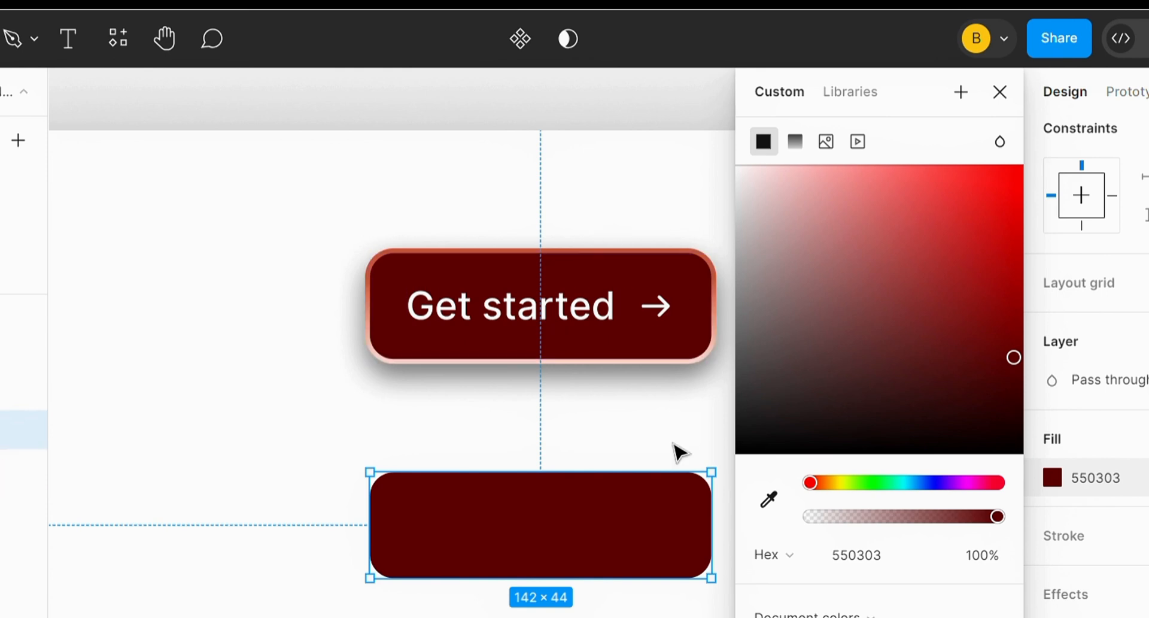
click(998, 92)
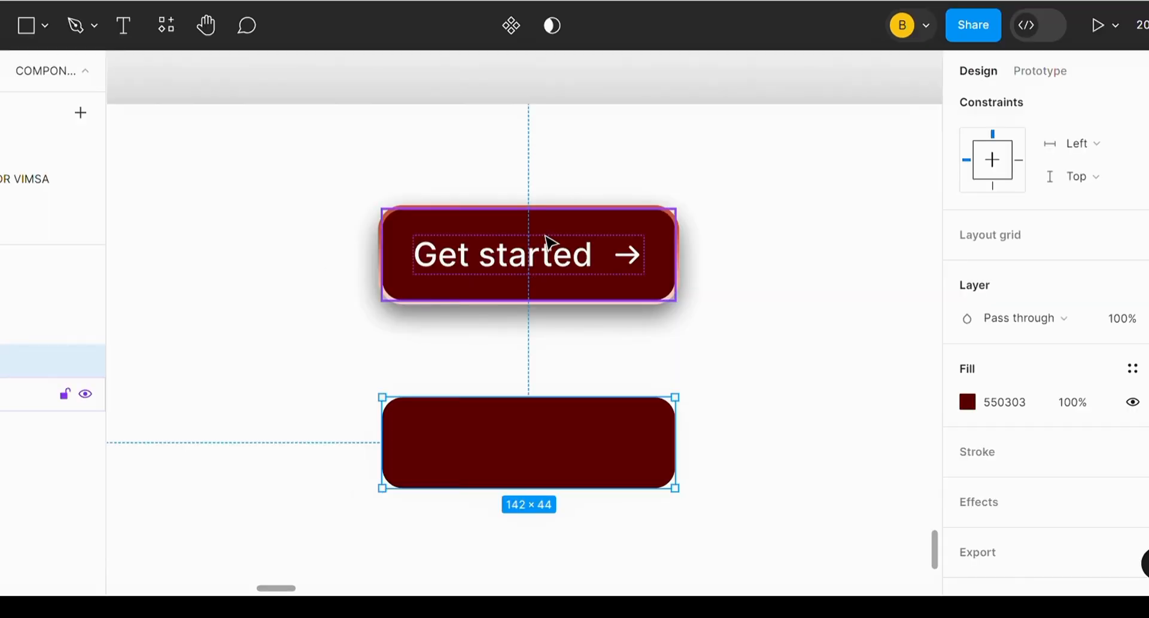
- Paste a copy of the button's label-and-arrow group into the lower frame, and delete that copy
click(548, 323)
double_click(537, 272)
right_click(519, 263)
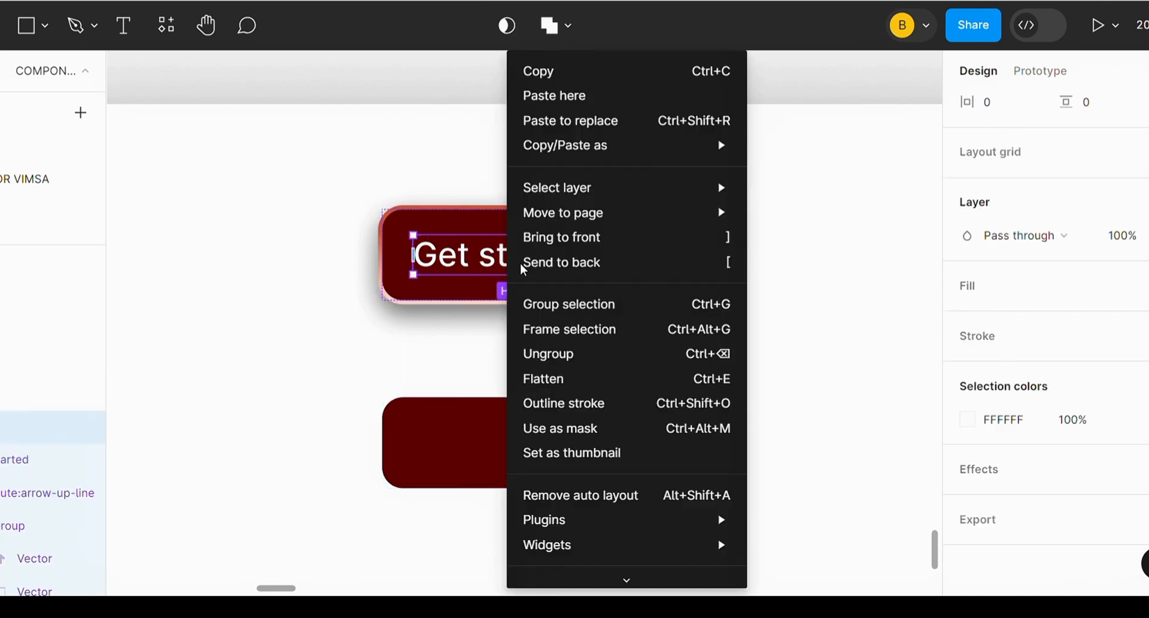
click(570, 95)
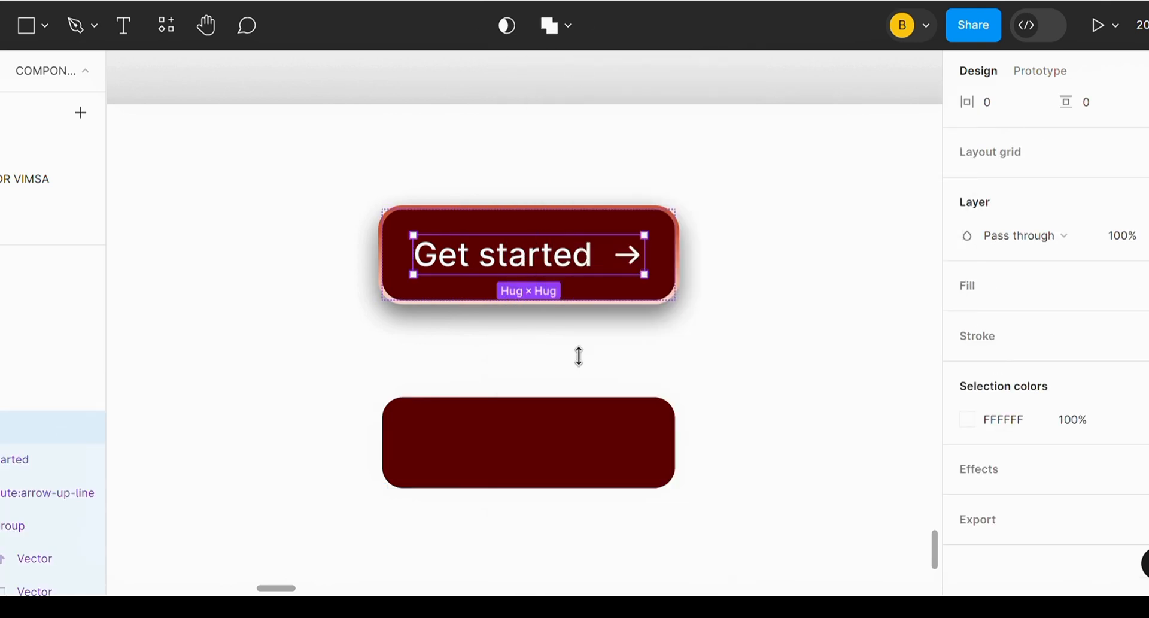
click(566, 477)
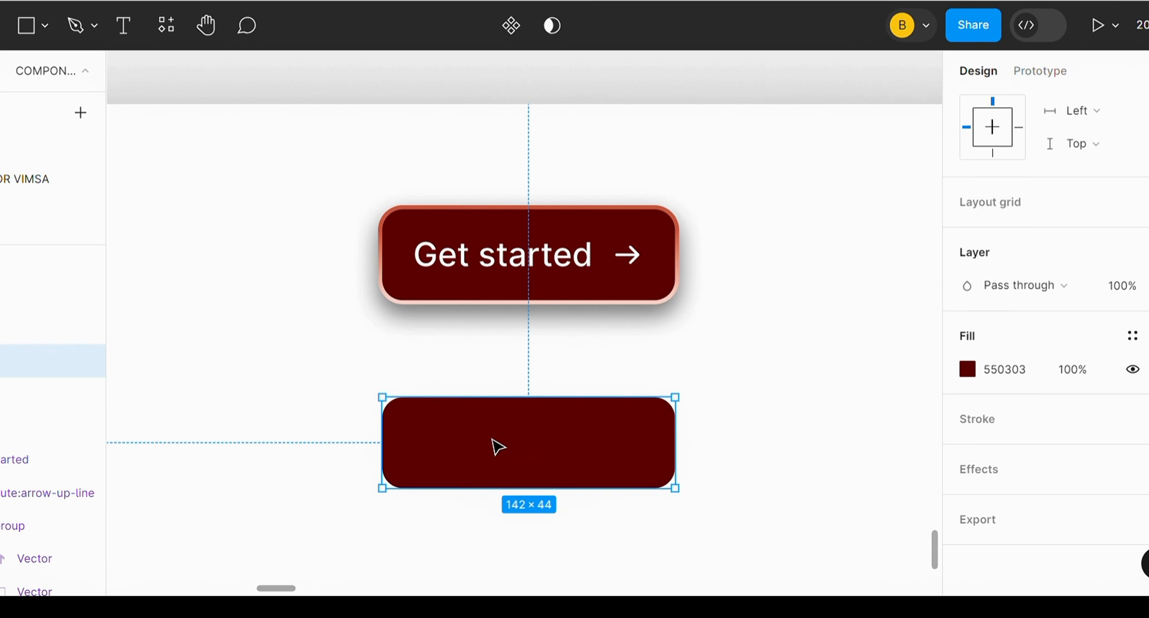
right_click(463, 447)
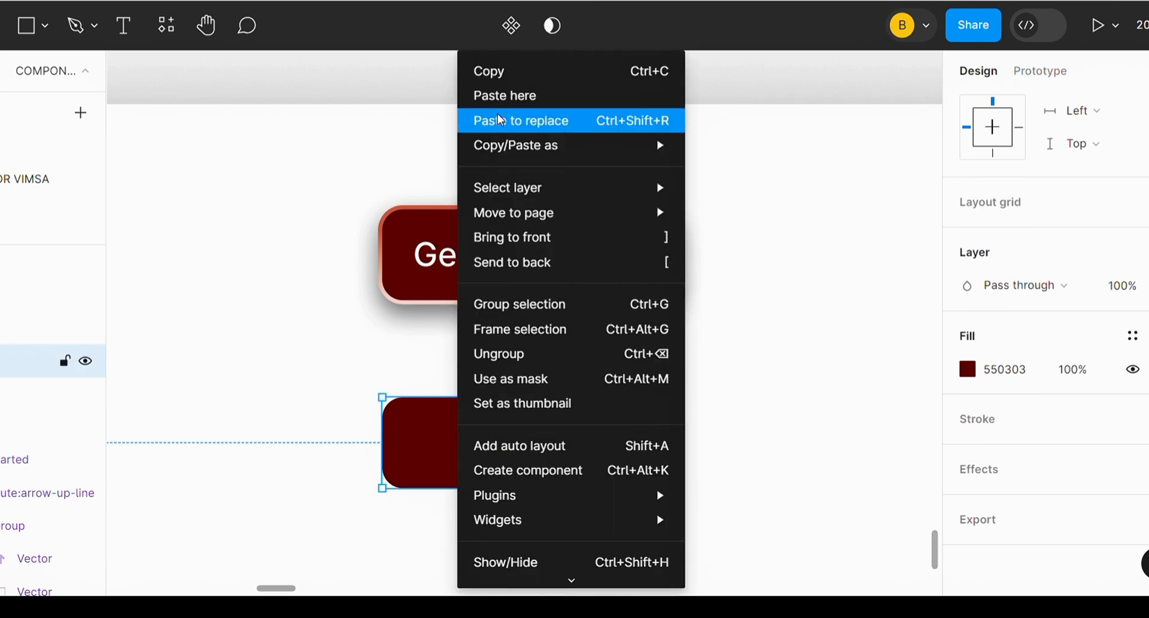
click(566, 97)
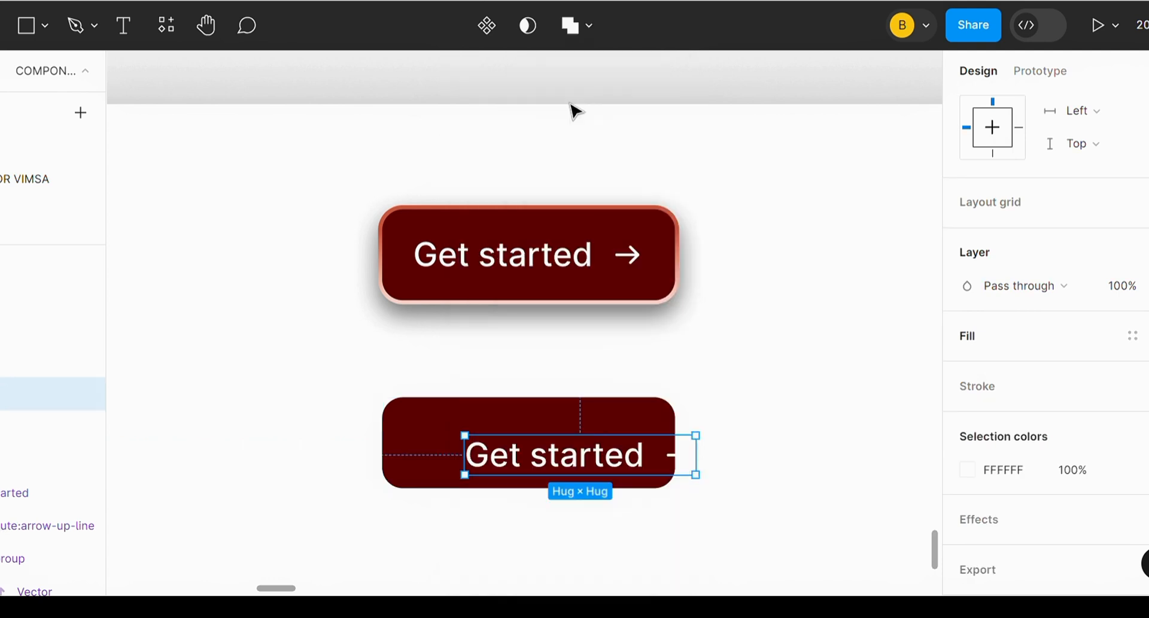
drag(618, 454, 574, 441)
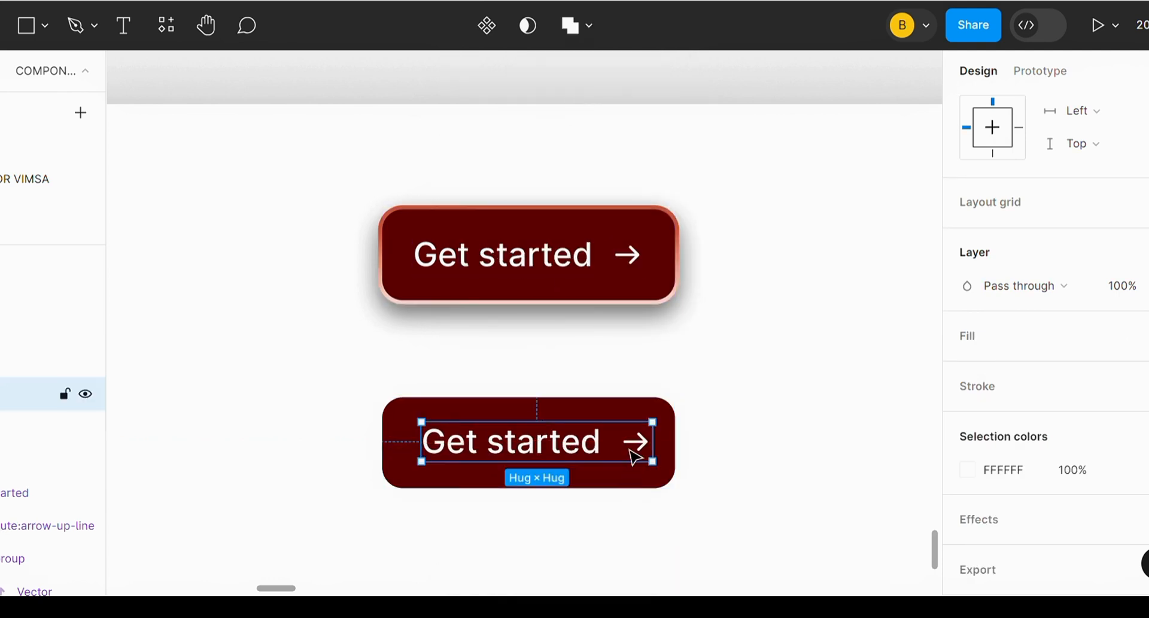
key(Delete)
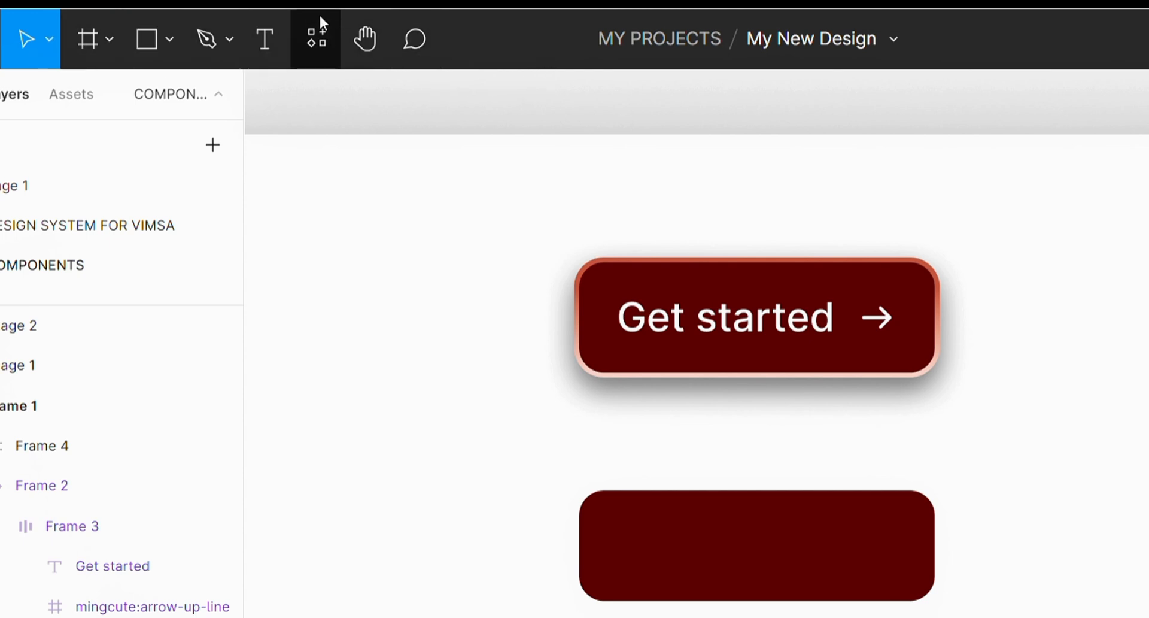
- Add the text "Get started" inside the dark red lower frame
click(269, 55)
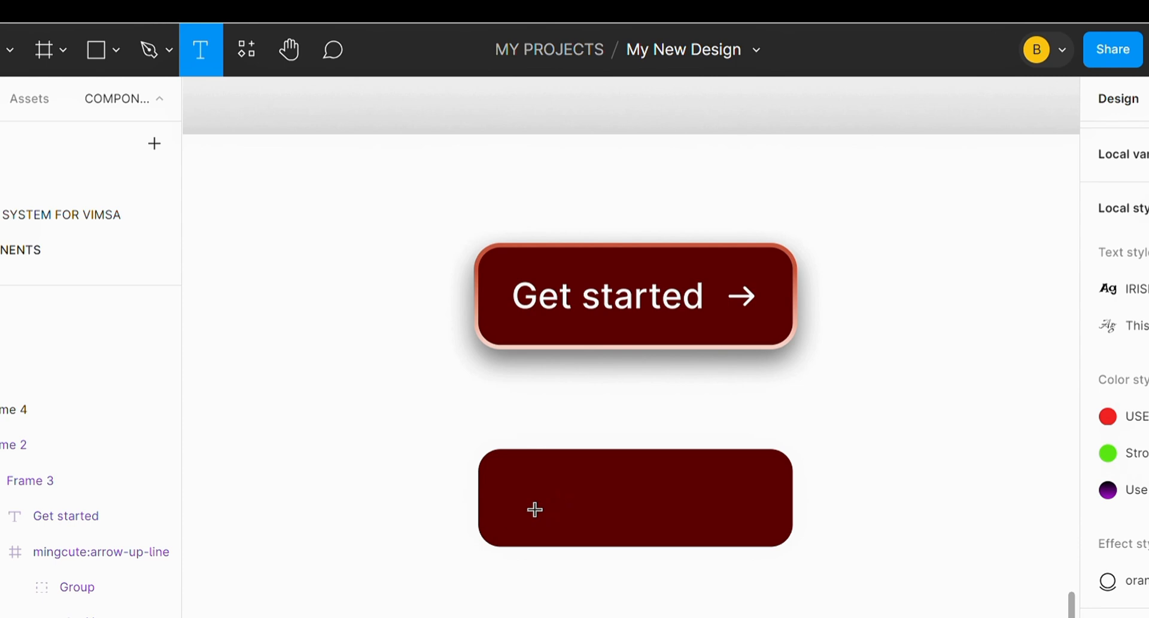
click(535, 509)
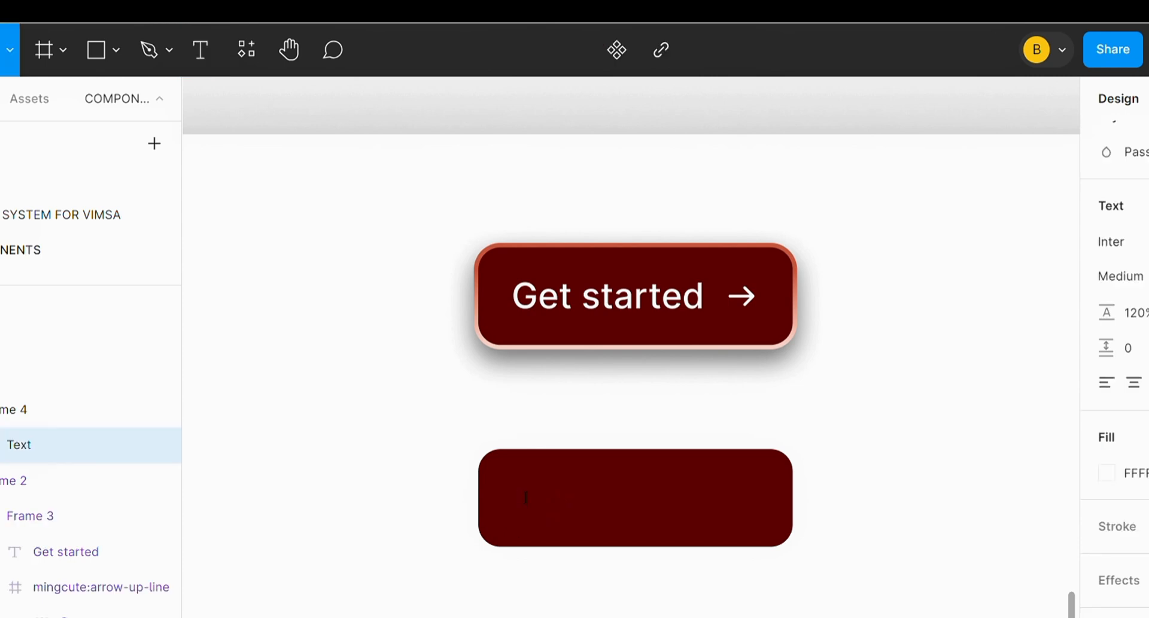
text(Get s)
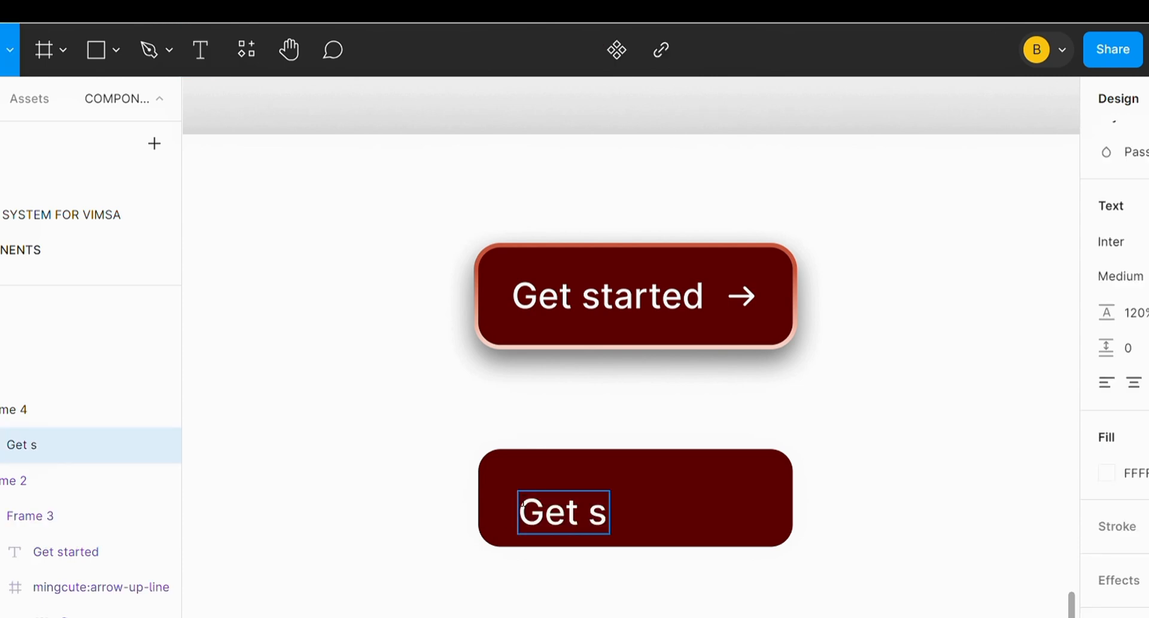
text(tsrted)
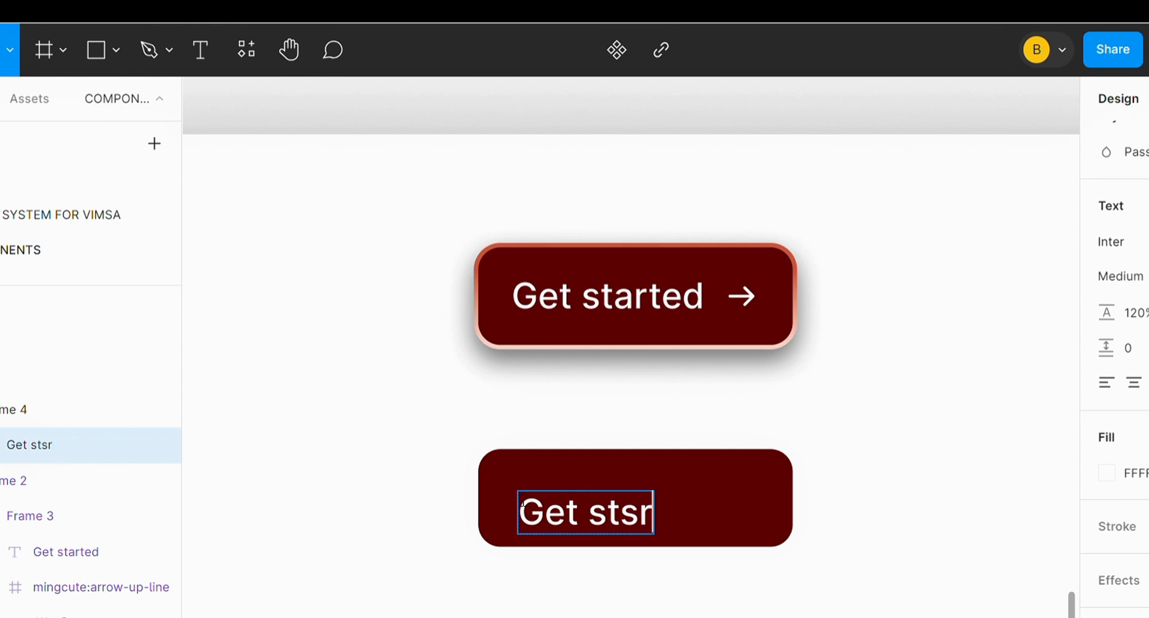
click(654, 515)
key(BackSpace)
key(BackSpace)
text(ar)
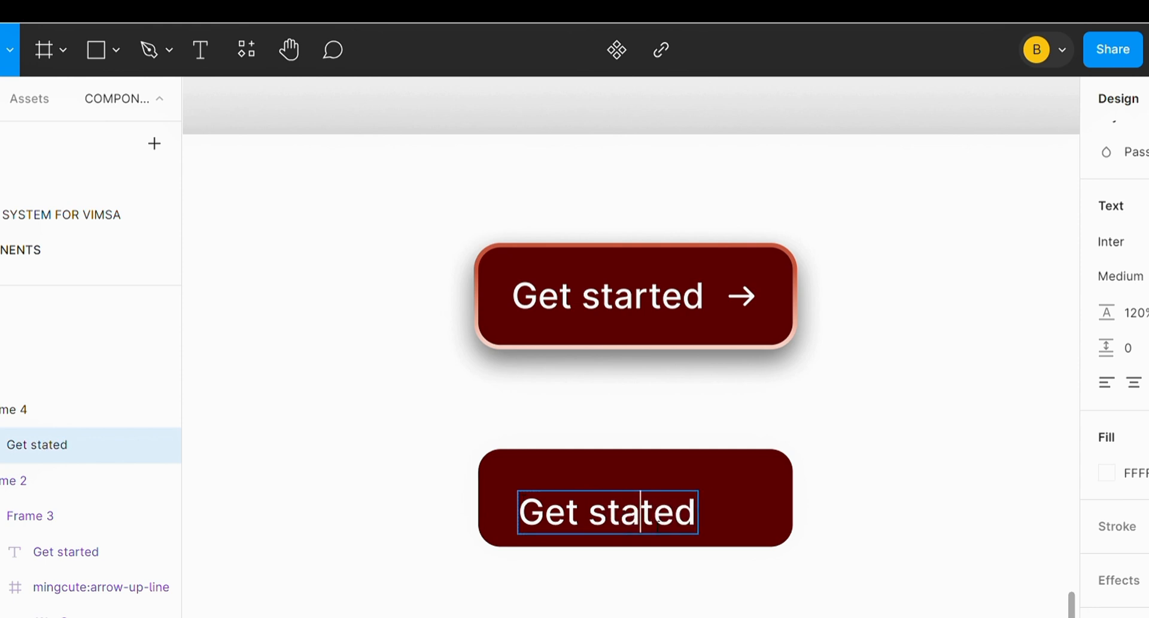
key(Escape)
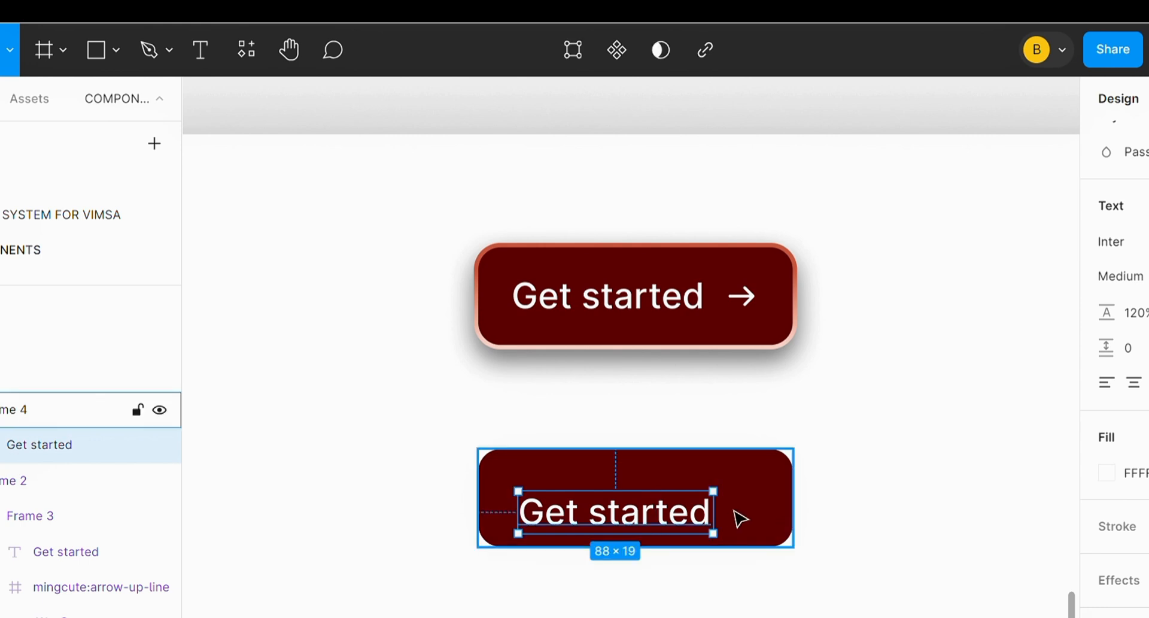
- Move the lower frame around together with its Get started text
key(Escape)
mouse_move(700, 492)
mouse_down()
mouse_move(730, 464)
mouse_move(774, 491)
mouse_move(688, 479)
mouse_up()
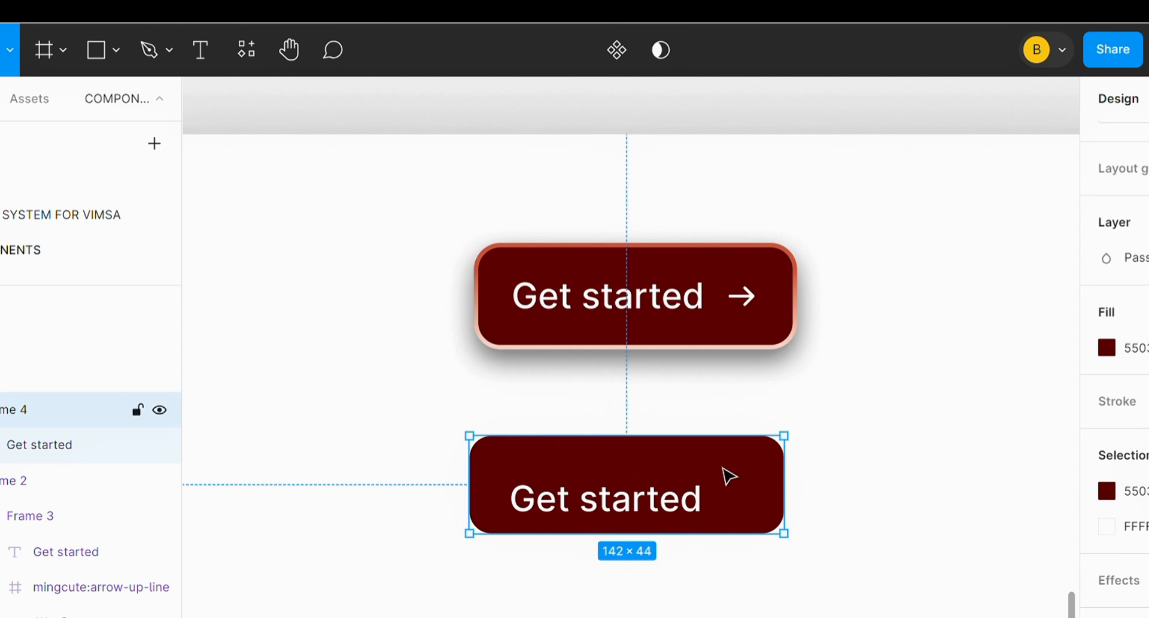
mouse_move(739, 481)
mouse_down()
mouse_move(744, 495)
mouse_move(659, 514)
mouse_move(733, 500)
mouse_move(675, 492)
mouse_move(778, 501)
mouse_move(775, 477)
mouse_move(752, 482)
mouse_up()
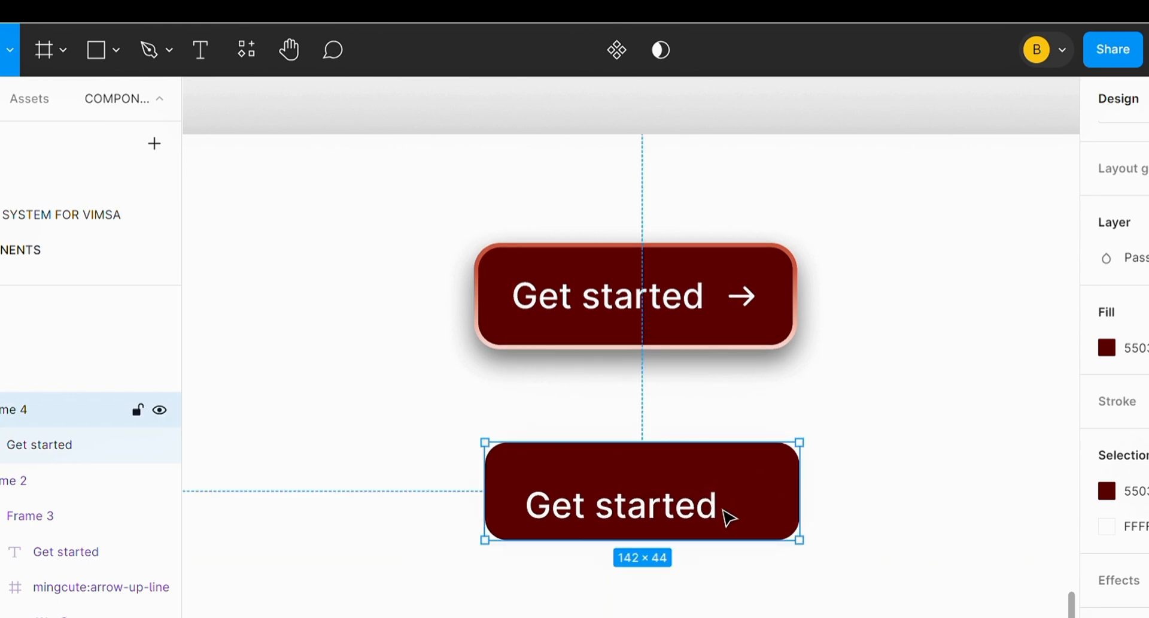
- Pull the Get started text out of the lower frame, move the frame closer beneath the button, and return the text to it
double_click(687, 514)
drag(687, 514, 1015, 527)
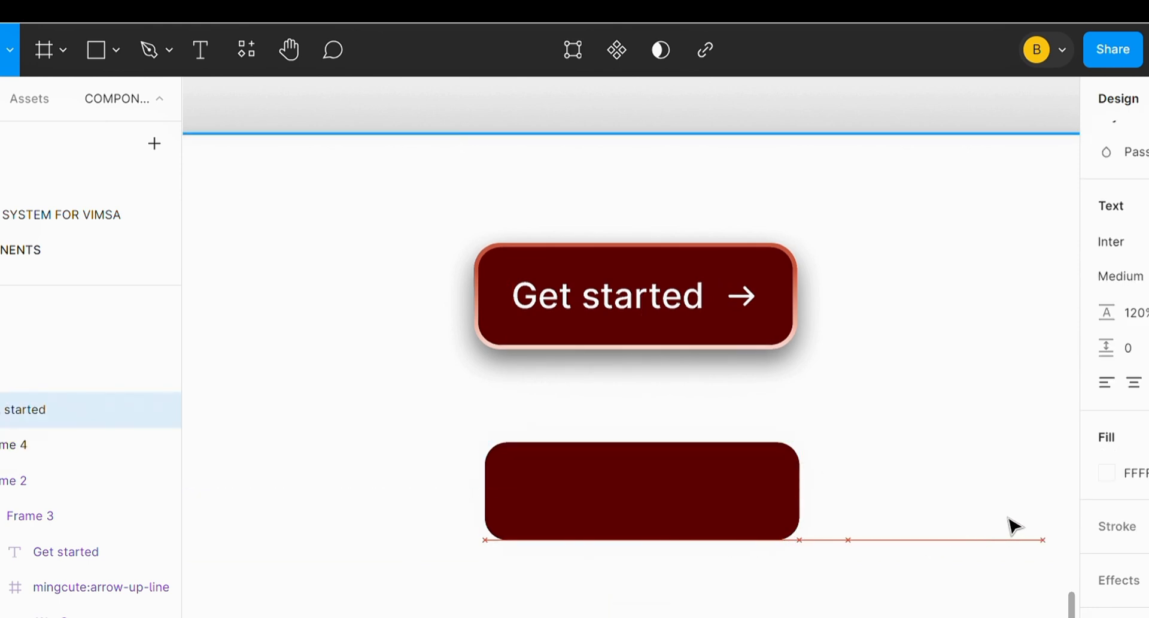
drag(721, 490, 666, 456)
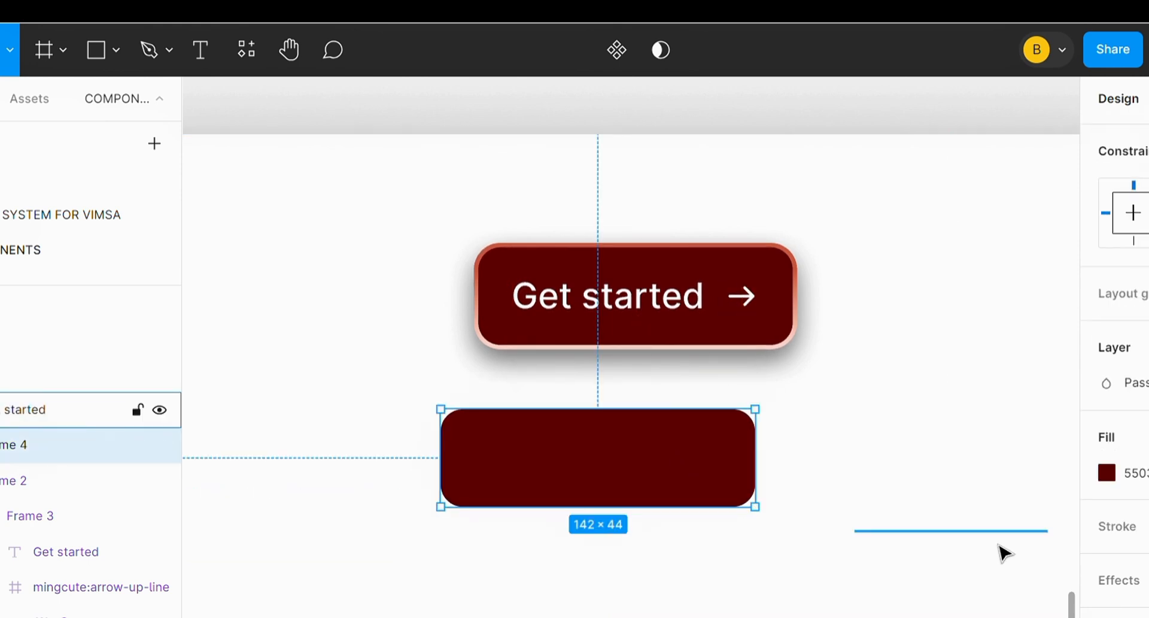
click(969, 533)
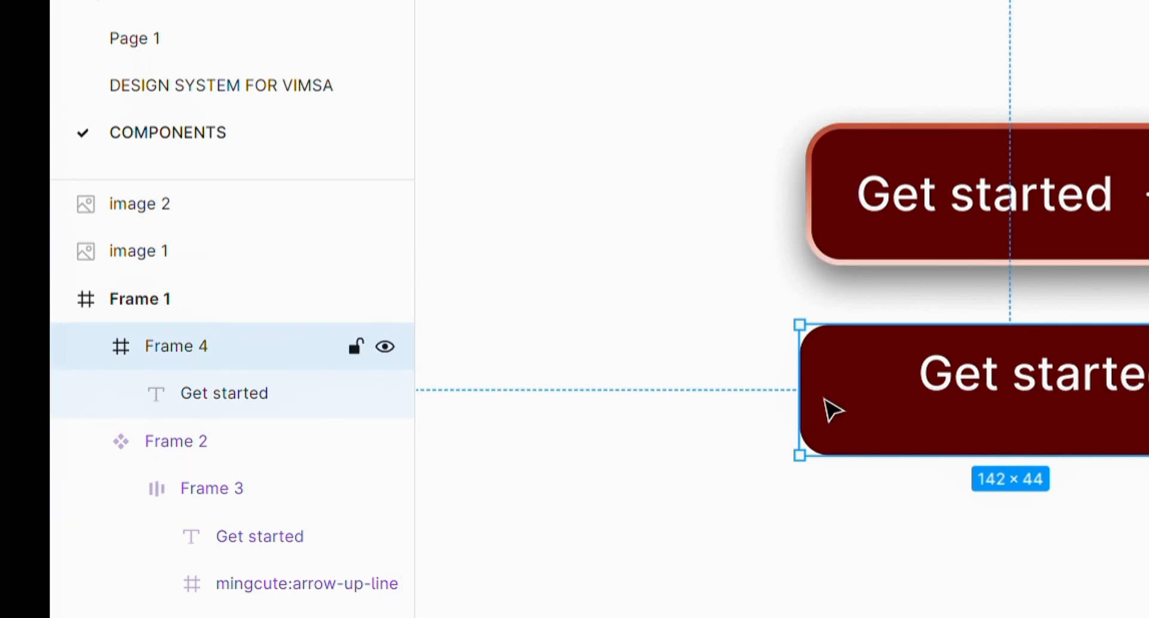
- Rename the Frame 4 layer as "Get started"
double_click(195, 351)
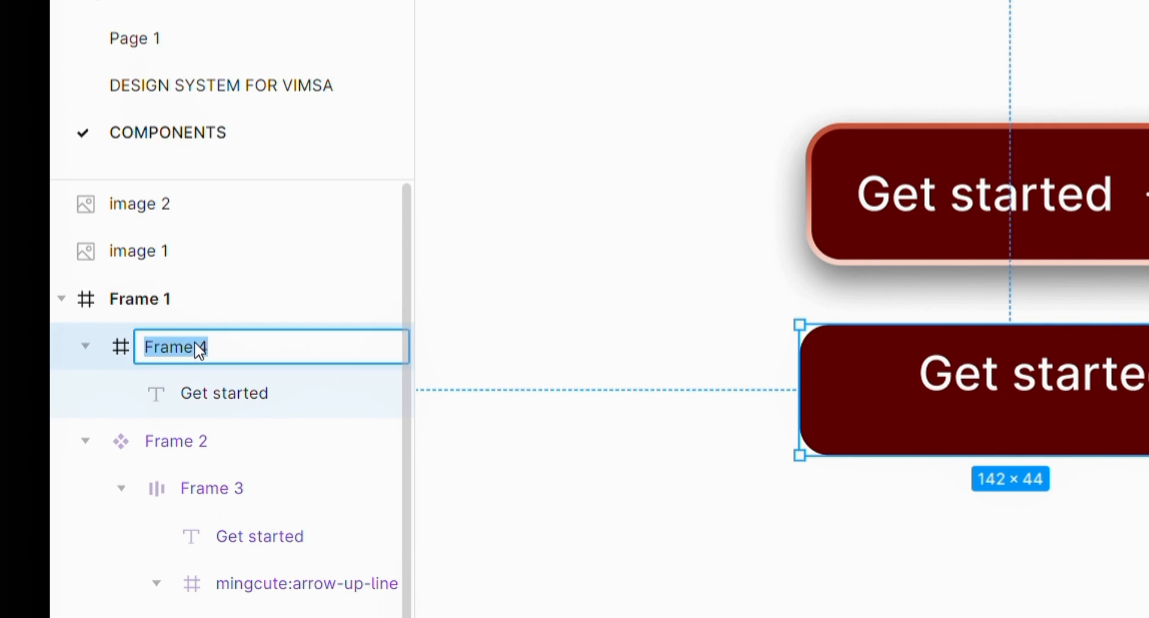
text(Get)
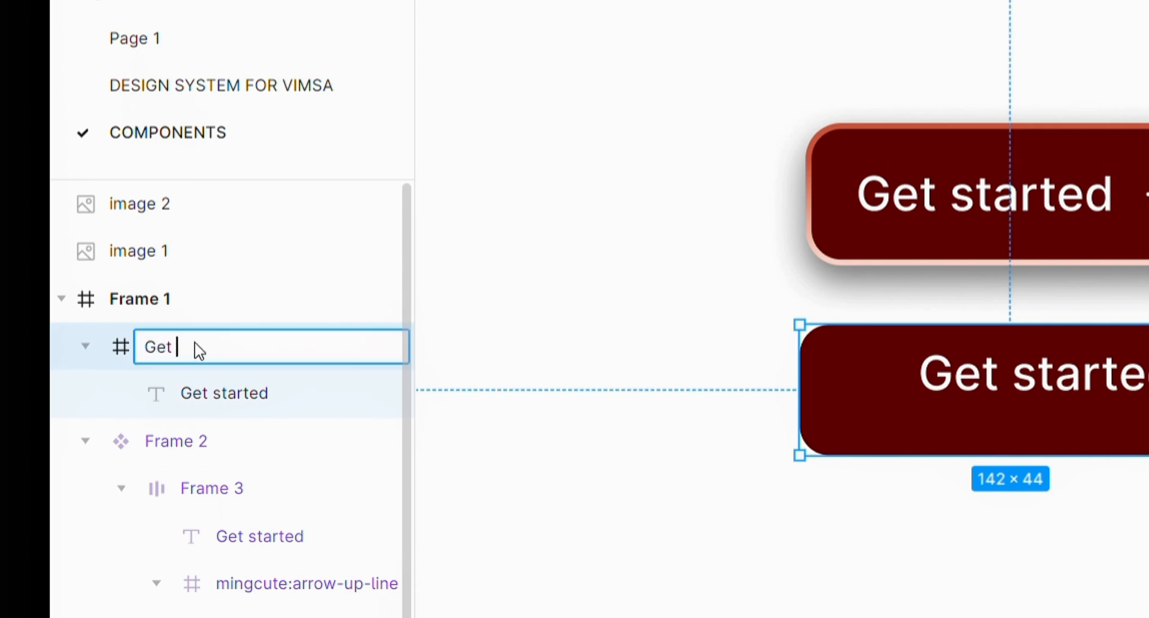
text( started)
key(Return)
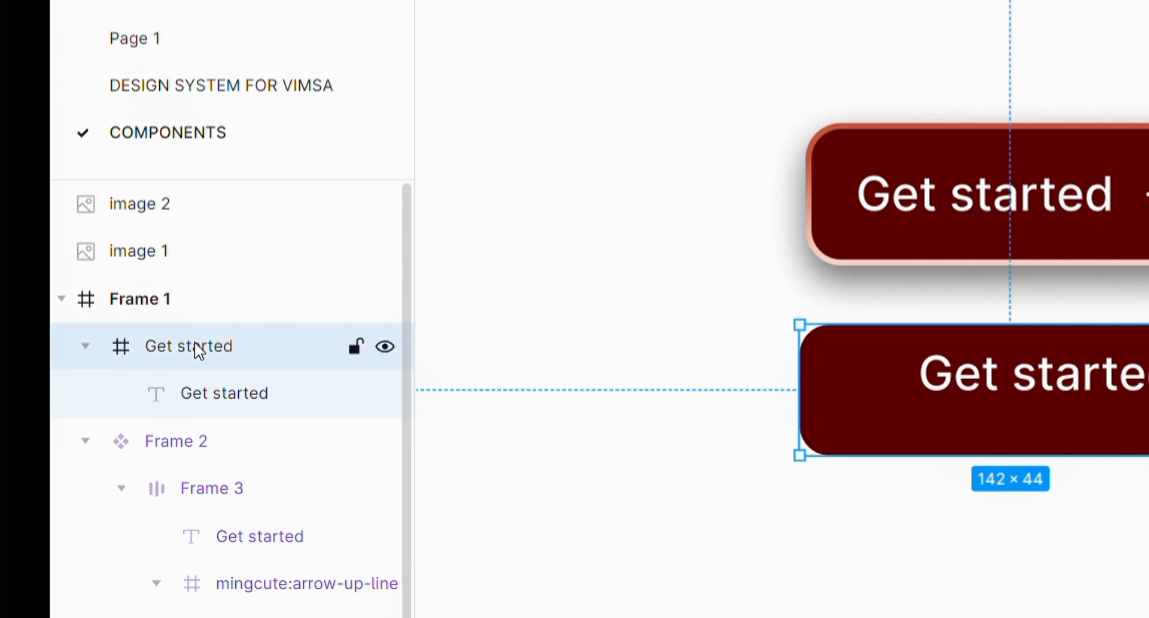
click(213, 398)
click(216, 351)
double_click(215, 352)
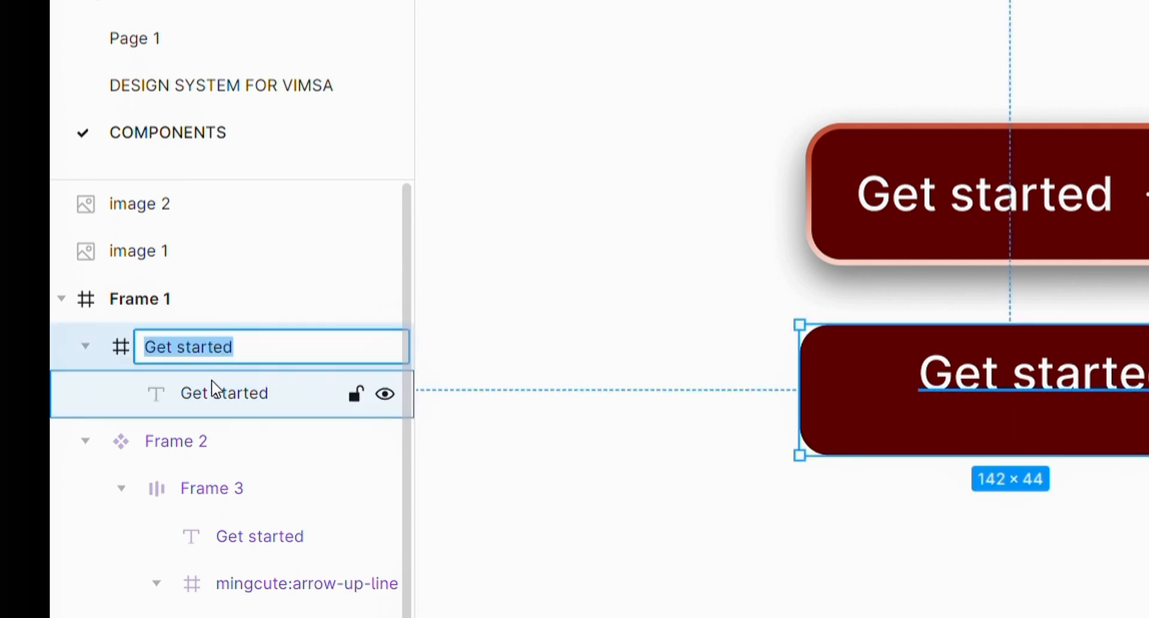
click(500, 351)
click(226, 400)
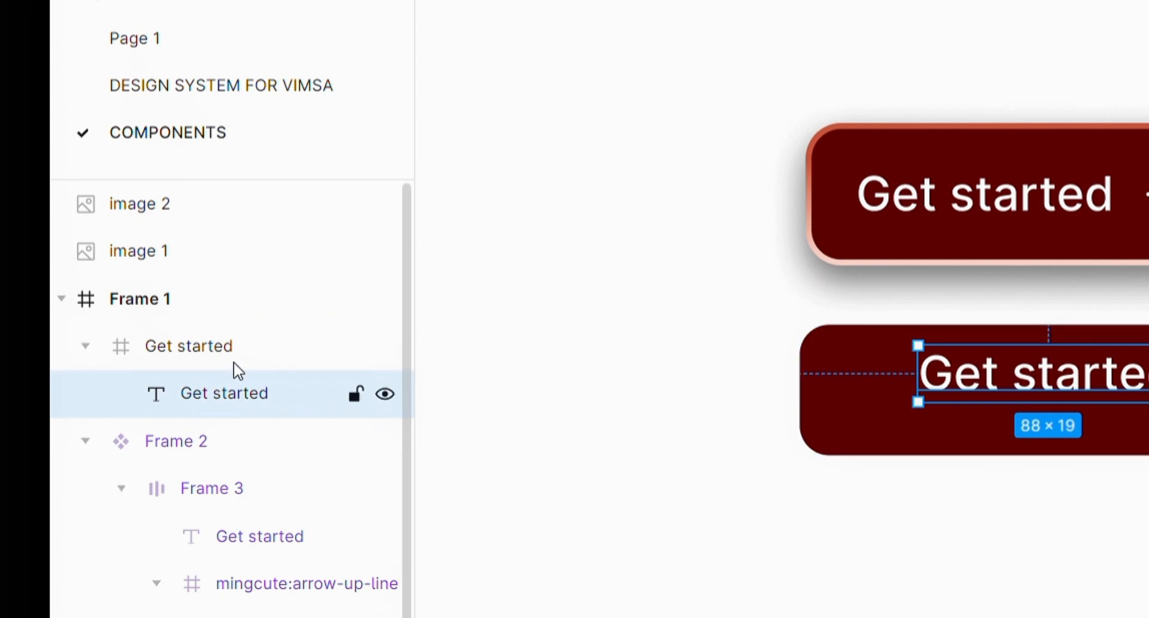
click(251, 349)
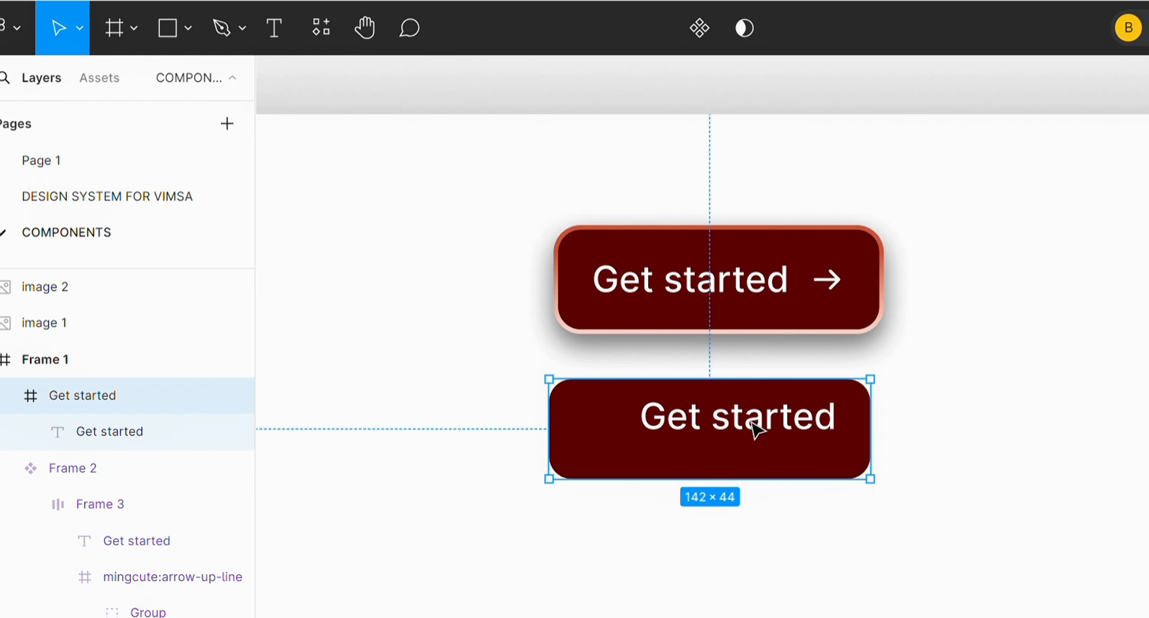
- Move the lower frame's text toward the frame's left edge, and select the arrow icon in the upper button
click(756, 430)
drag(752, 436, 687, 444)
click(836, 299)
click(834, 298)
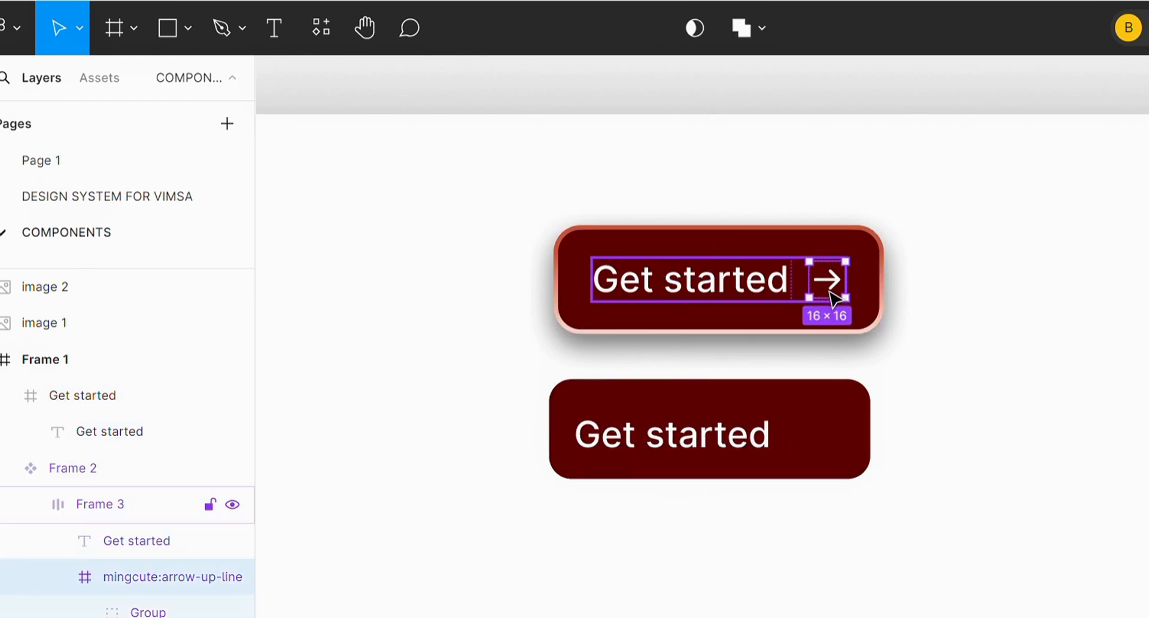
- Select the lower Get started frame and open the plugin manager to find an icon plugin
click(845, 416)
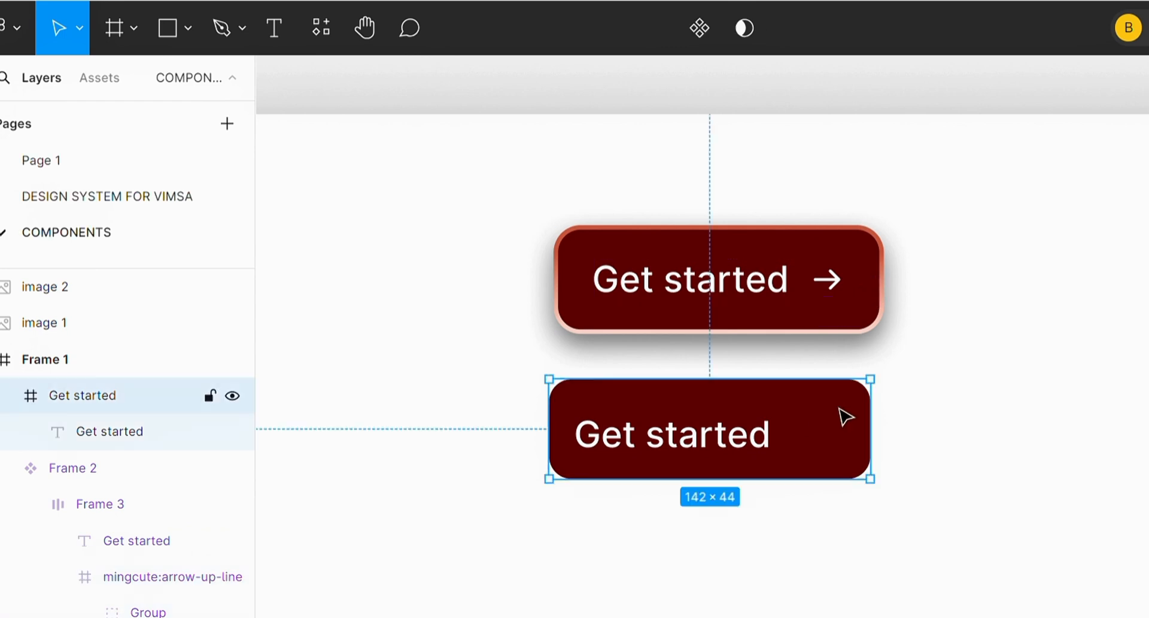
right_click(810, 419)
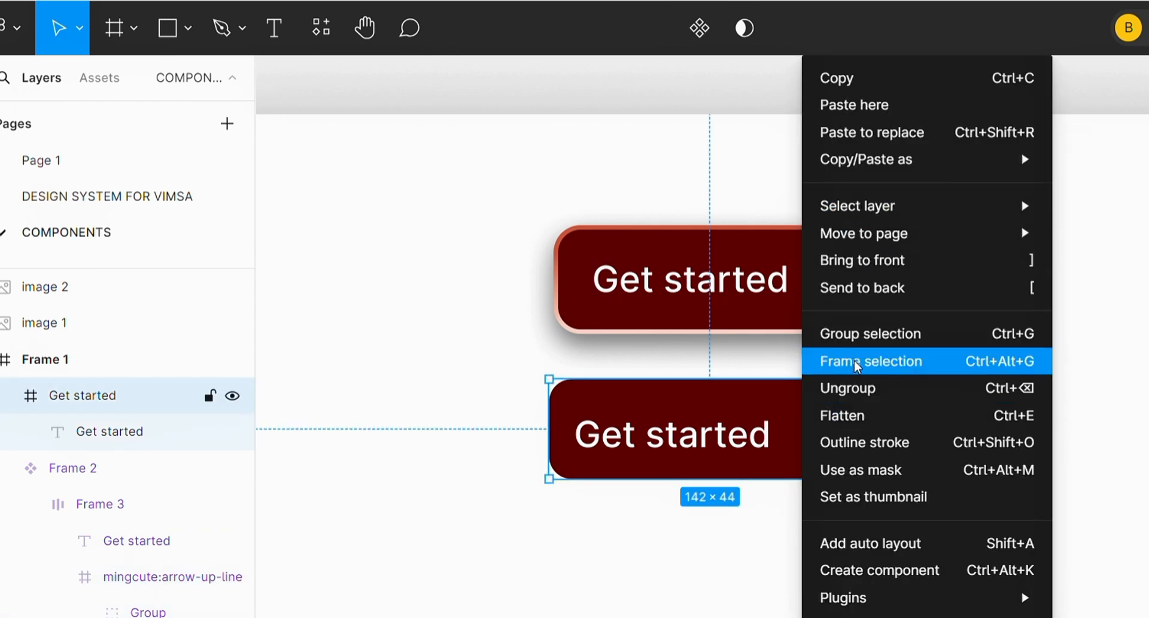
mouse_move(887, 608)
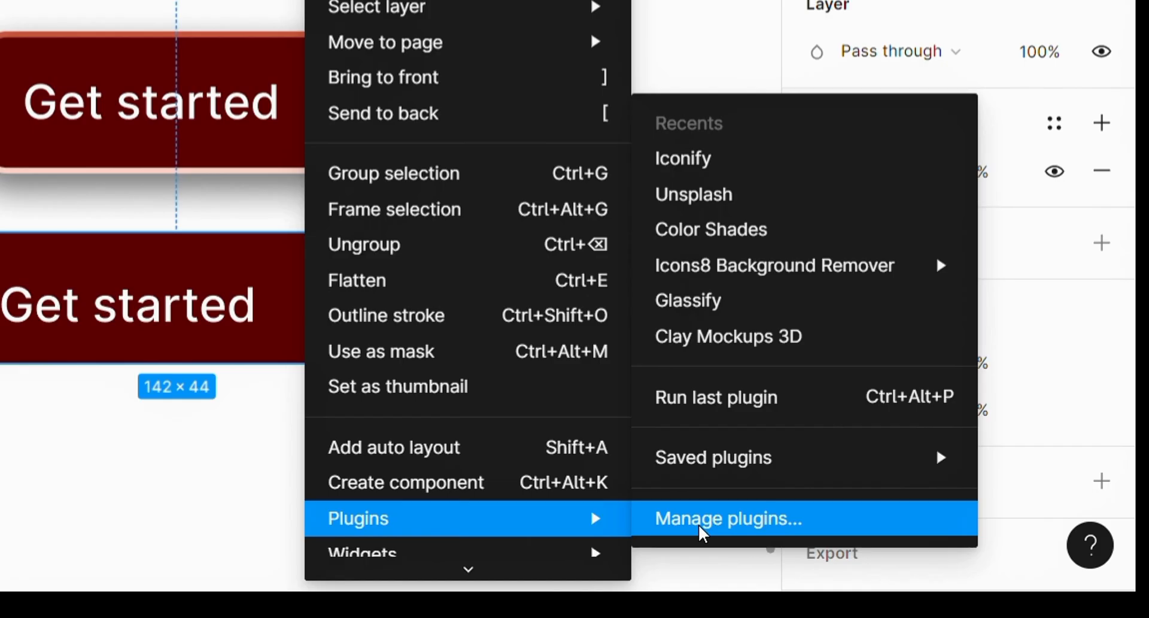
click(1109, 597)
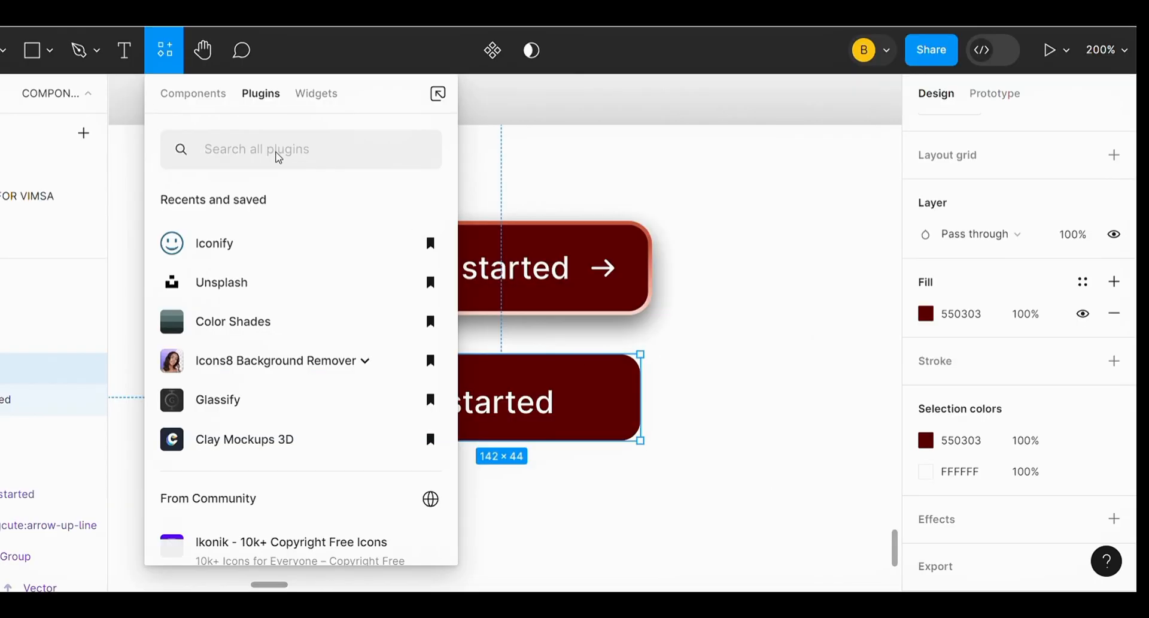
- Run the Iconify plugin and search its icon library for "arrow"
click(244, 144)
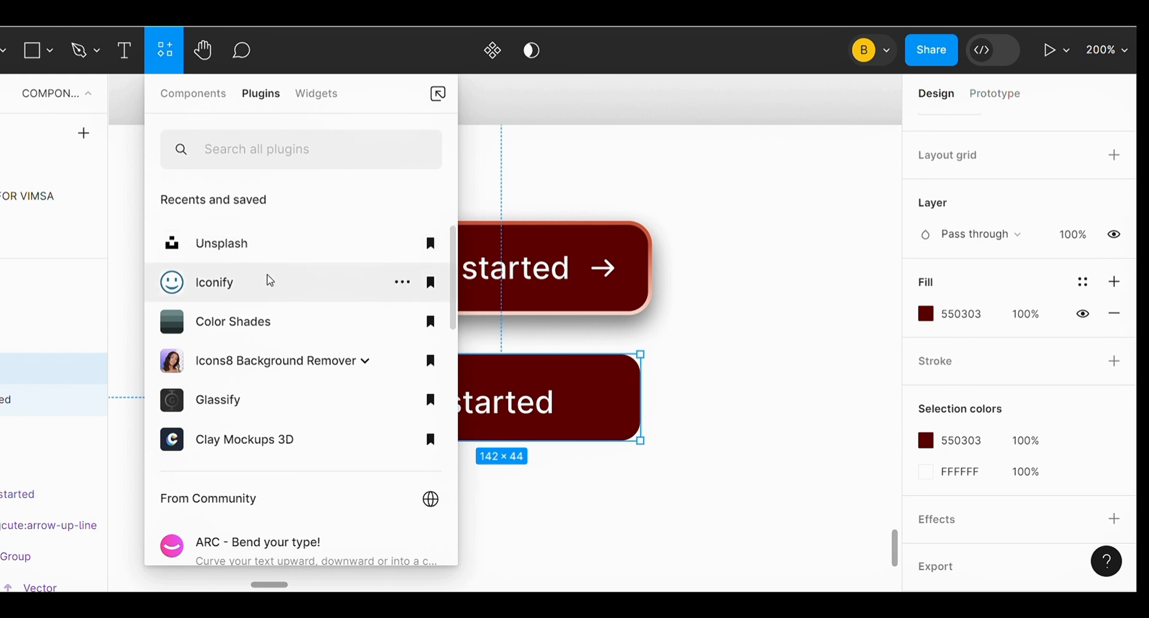
click(244, 289)
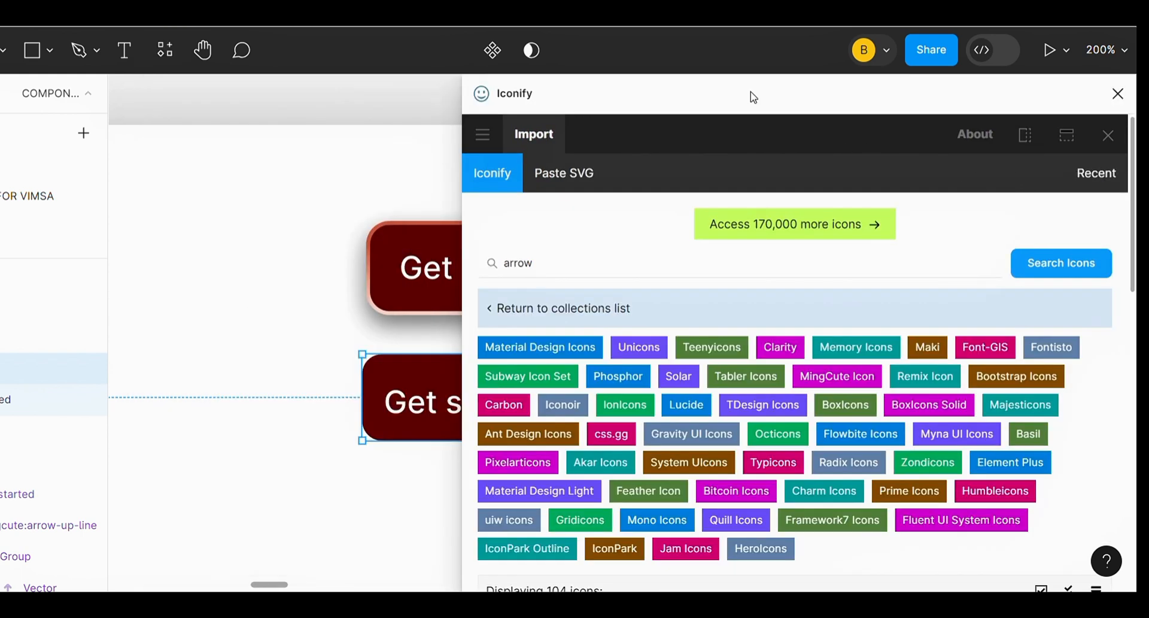
mouse_move(844, 92)
mouse_down()
mouse_move(392, 90)
mouse_move(991, 92)
mouse_move(857, 94)
mouse_up()
mouse_move(638, 83)
mouse_down()
mouse_move(744, 95)
mouse_move(638, 90)
mouse_up()
drag(585, 262, 513, 265)
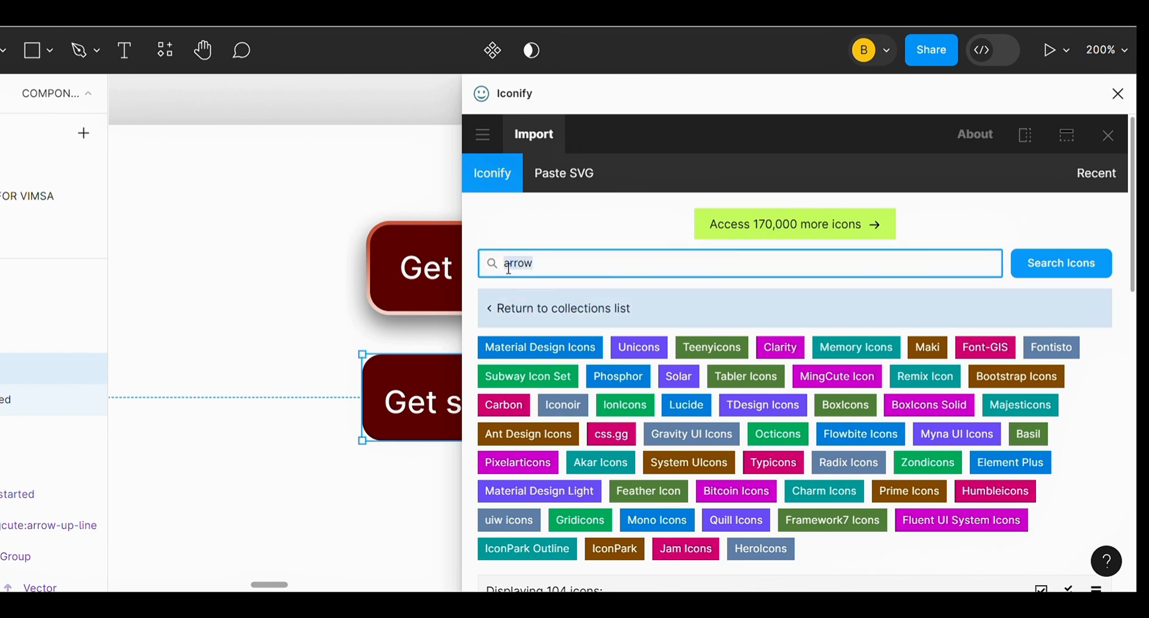
text(aro)
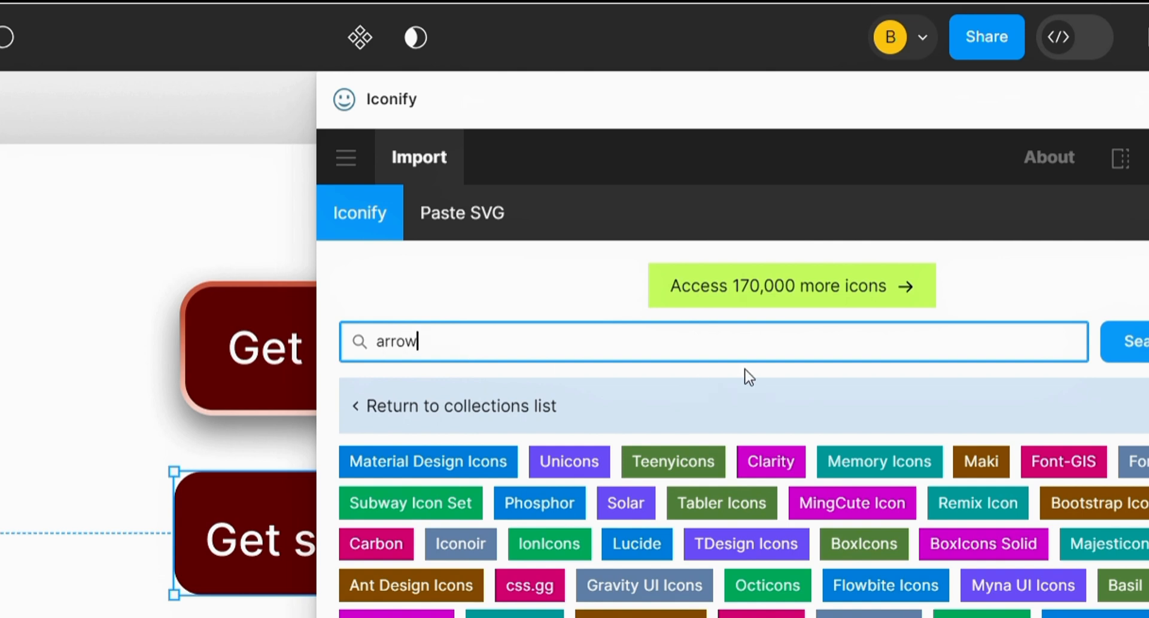
click(1137, 341)
- Import the mingcute:arrow-up-line icon into the Get started frame
click(803, 413)
scroll(792, 422, down, 9)
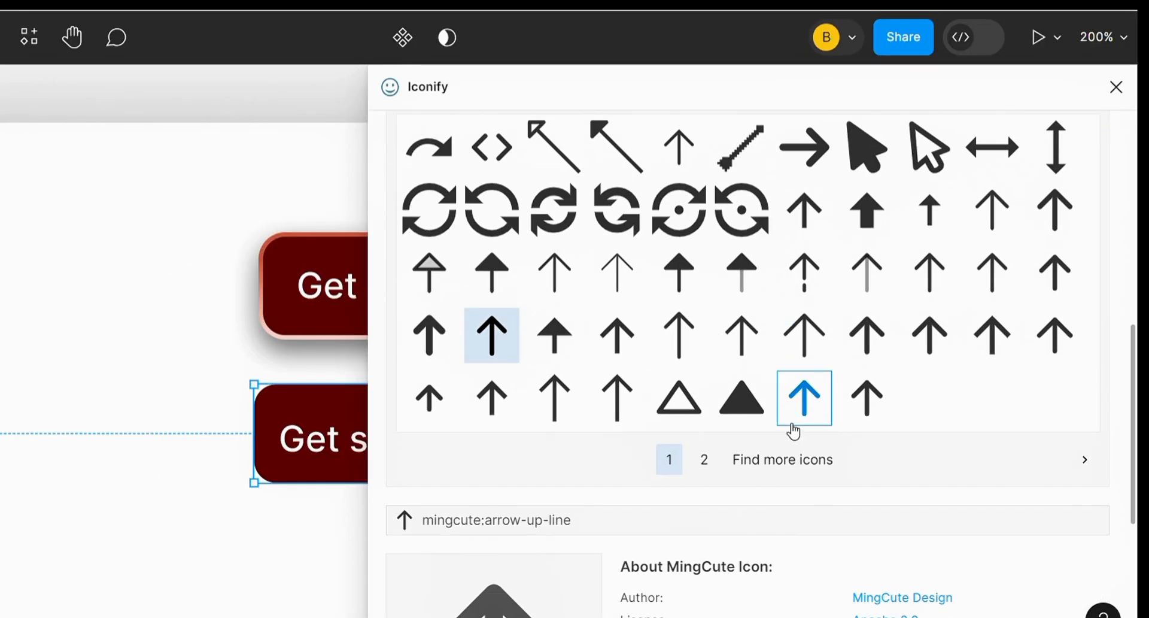
scroll(794, 430, up, 2)
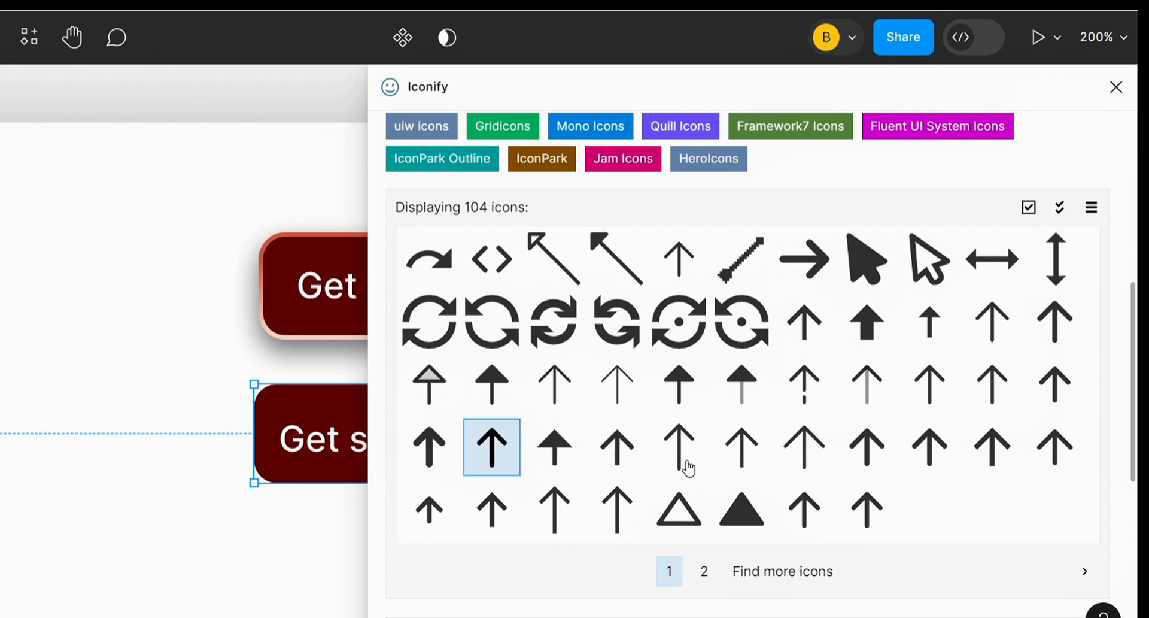
scroll(790, 469, down, 4)
scroll(787, 476, up, 4)
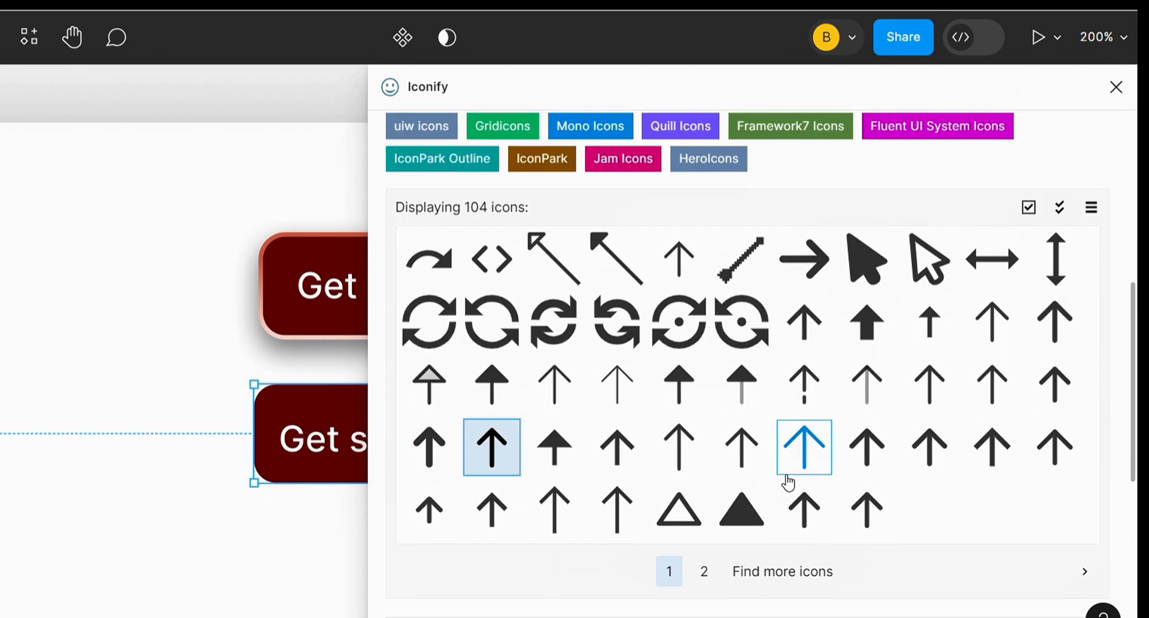
scroll(787, 479, down, 8)
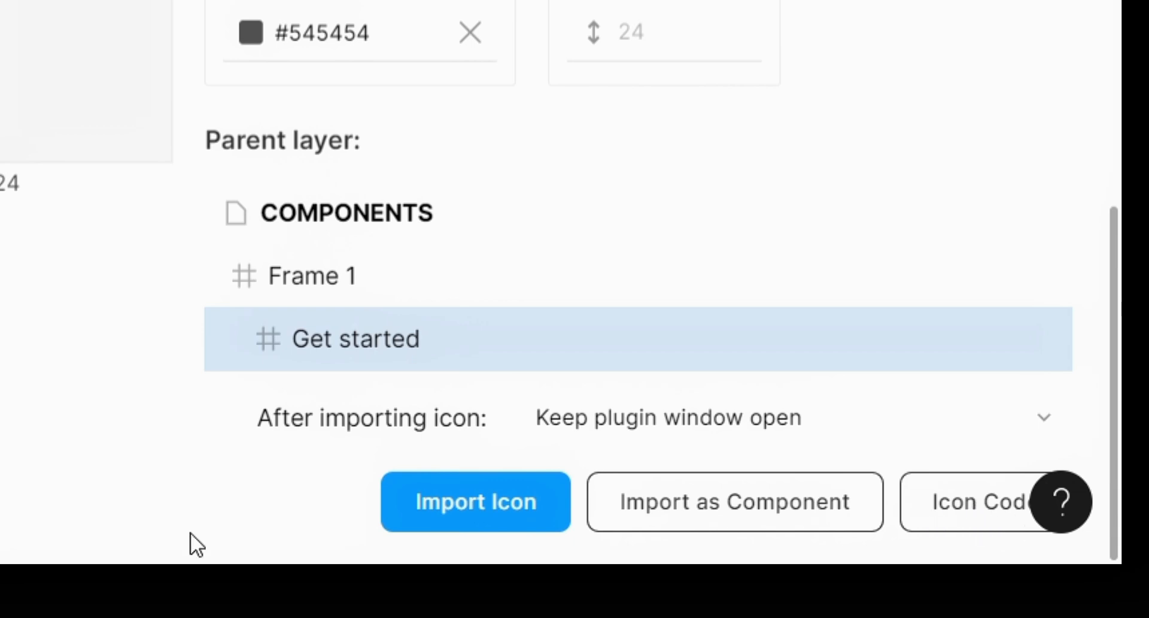
click(537, 514)
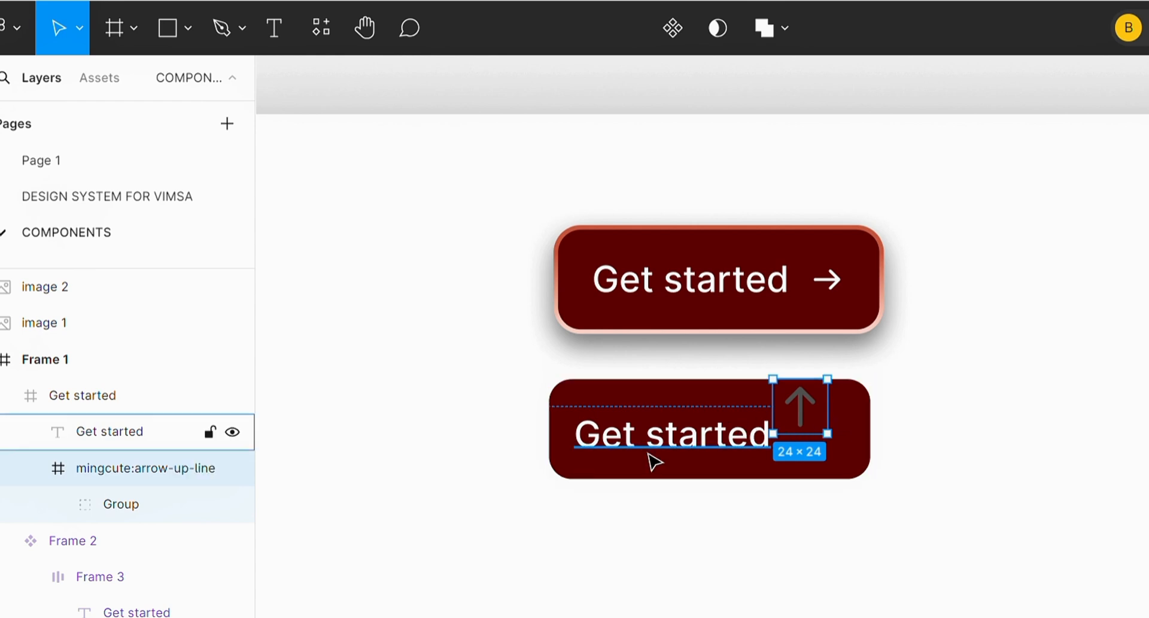
- Move the imported arrow icon slightly right and down inside the lower Get started frame
click(676, 412)
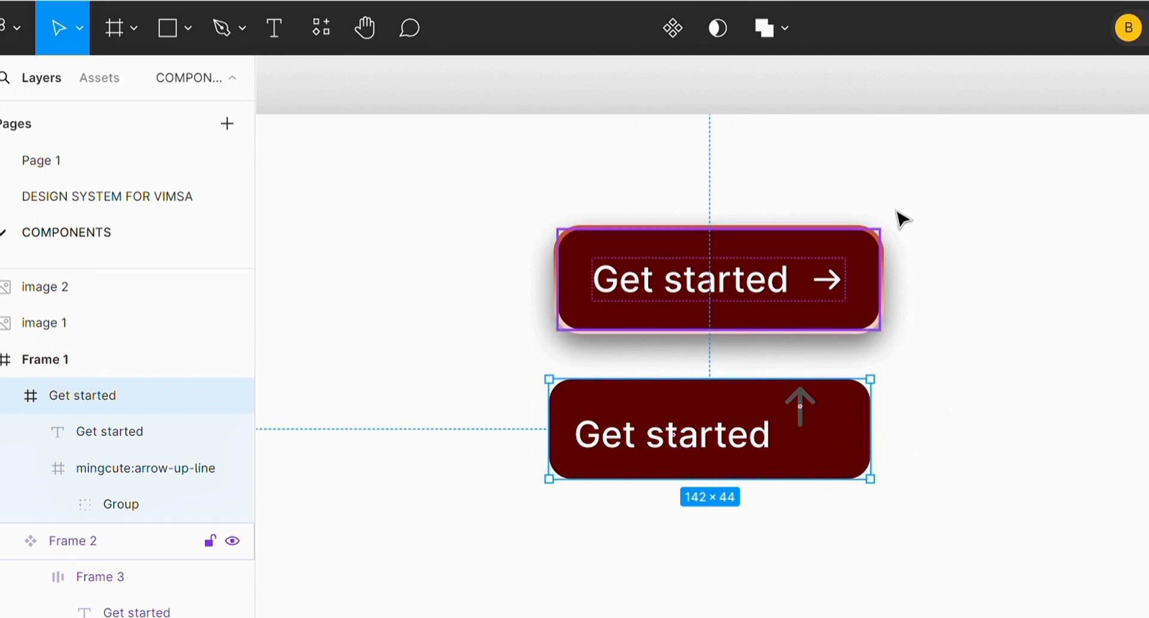
click(1043, 244)
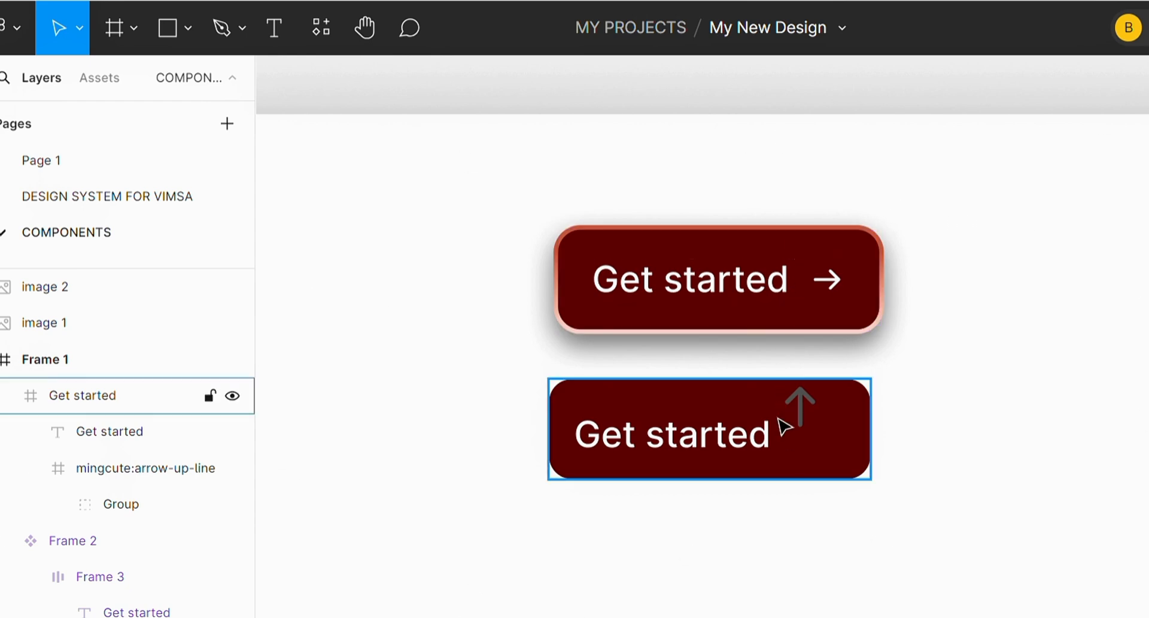
click(800, 407)
click(800, 407)
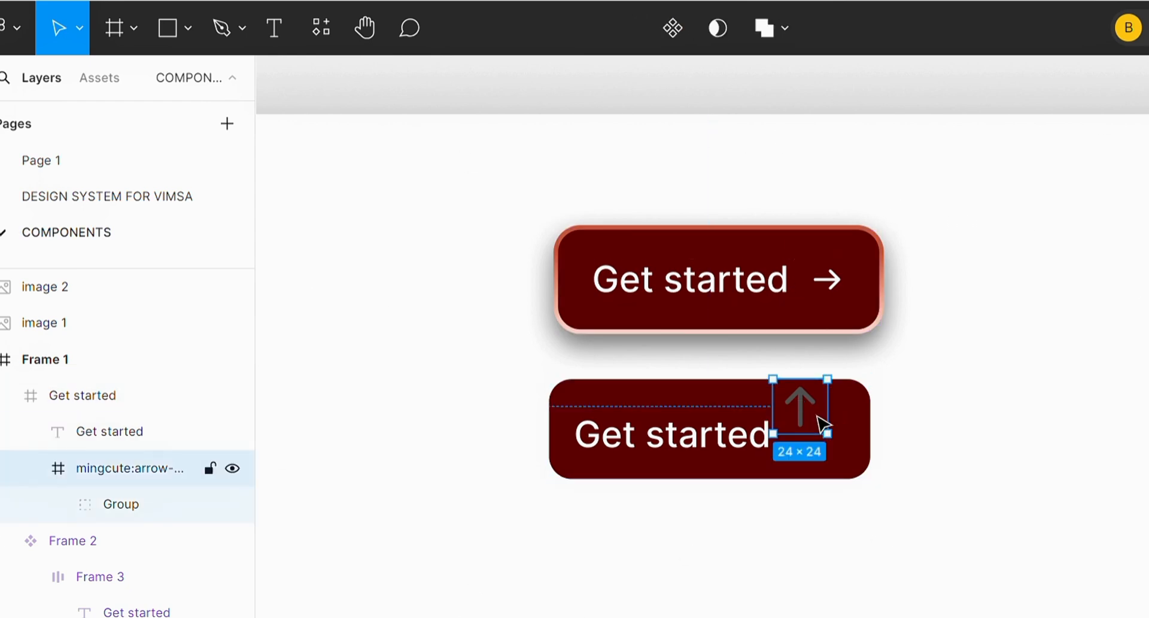
mouse_move(824, 422)
mouse_down()
mouse_move(835, 461)
mouse_move(838, 434)
mouse_up()
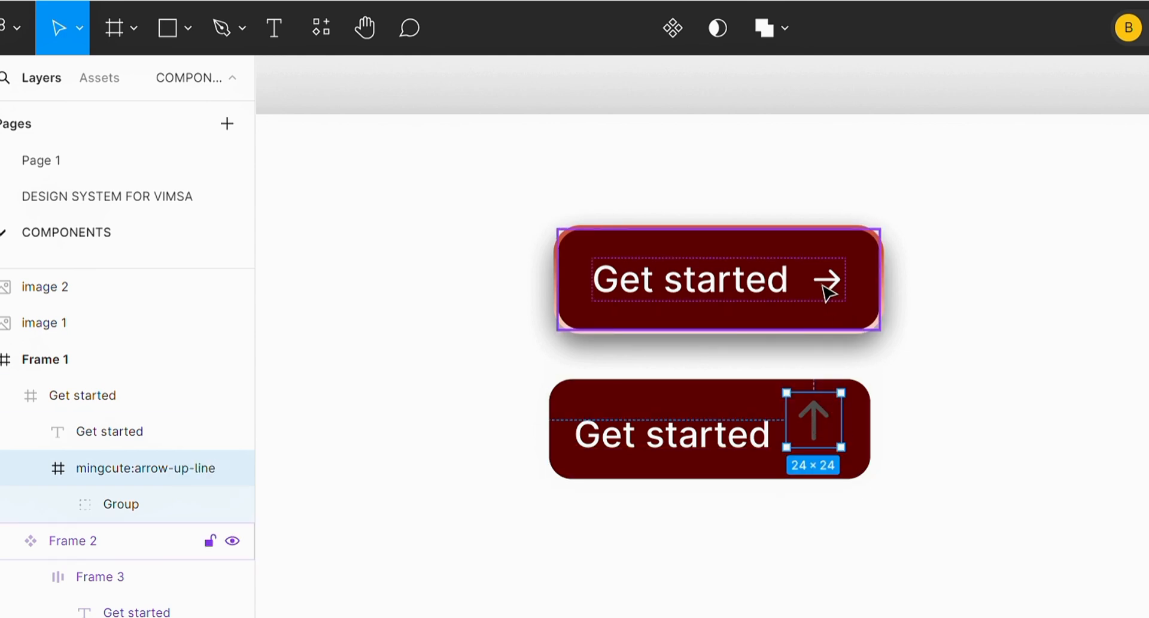
- Check the dimensions of the arrow icon in the upper Get started button
click(852, 282)
click(856, 283)
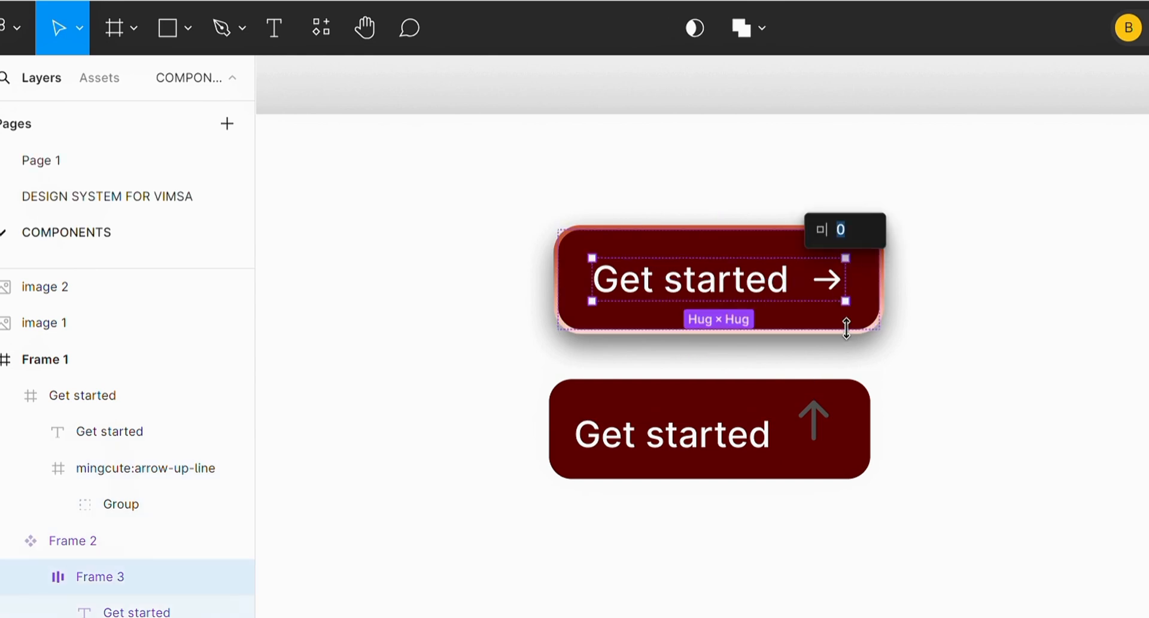
click(841, 287)
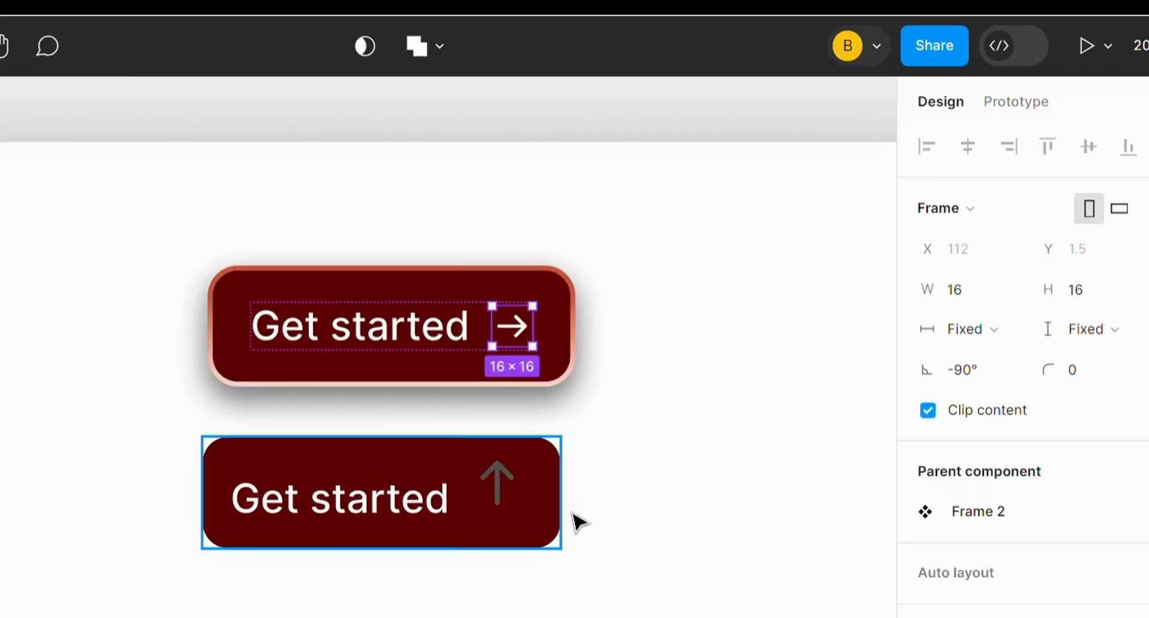
- Rename the mingcute:arrow-up-line layer in the lower button as "Arrow right"
click(502, 504)
click(502, 506)
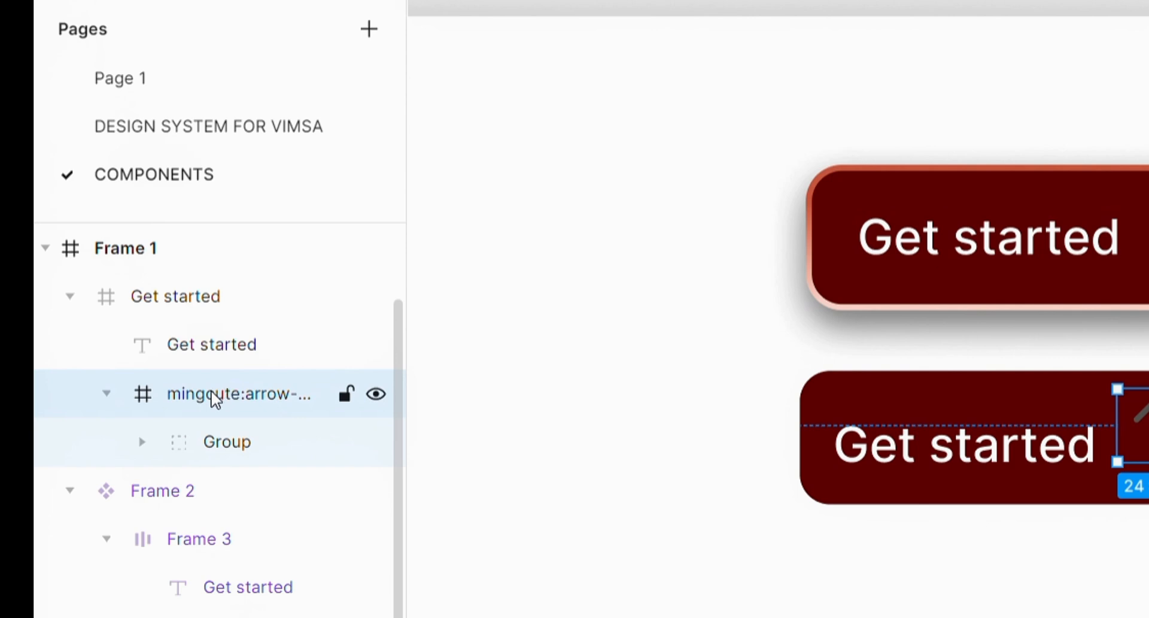
double_click(267, 400)
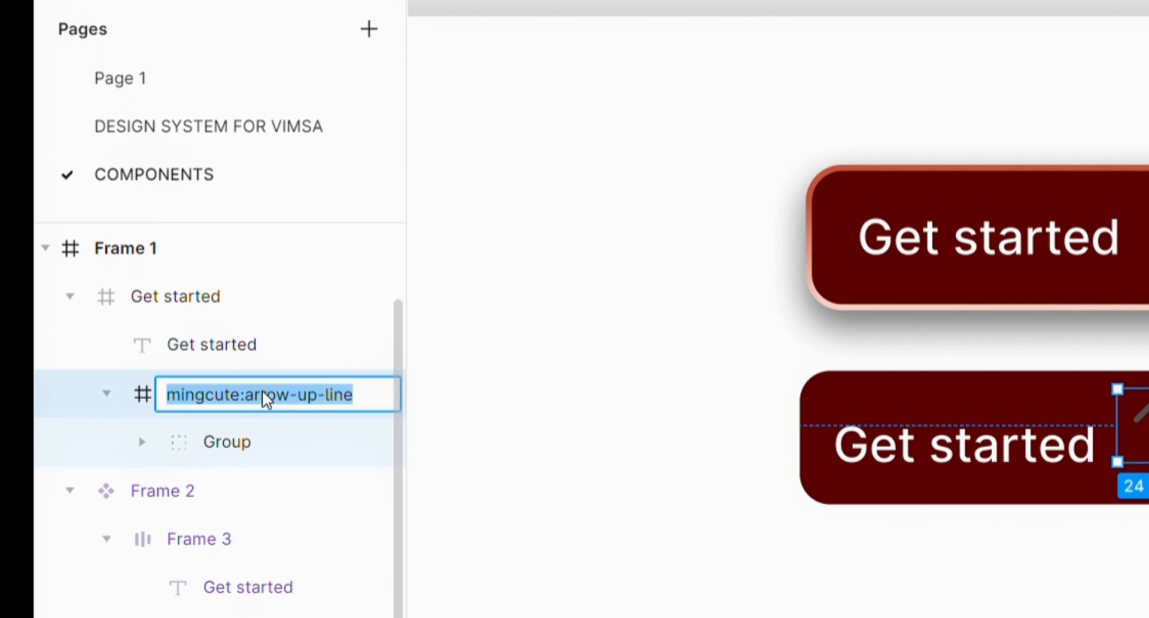
text(Arro)
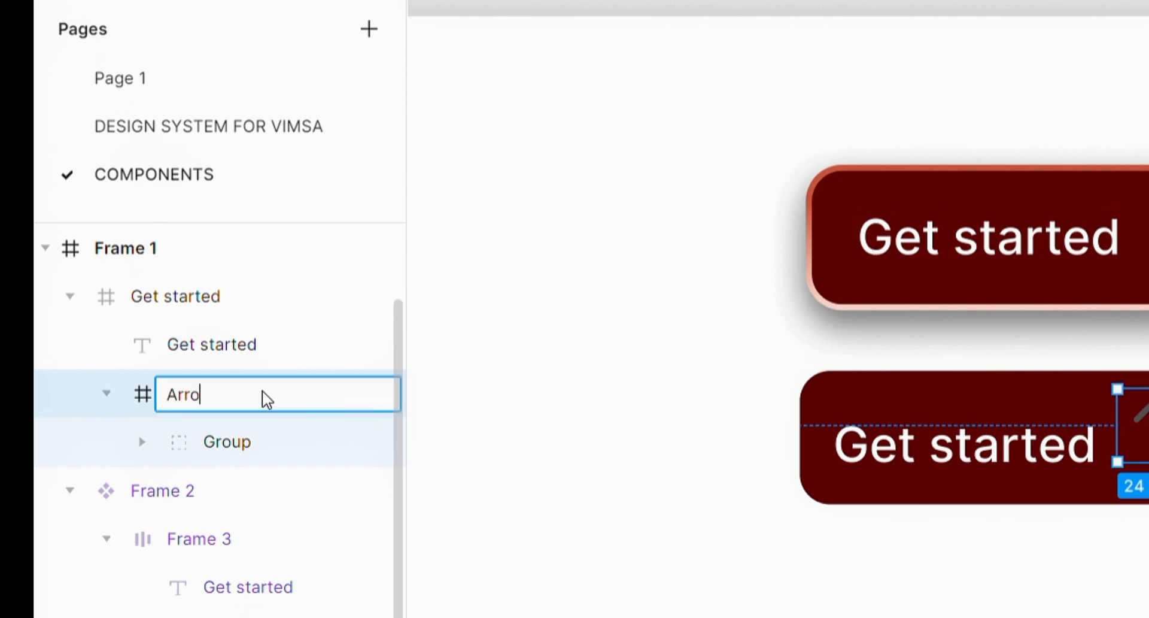
text(w right)
key(Return)
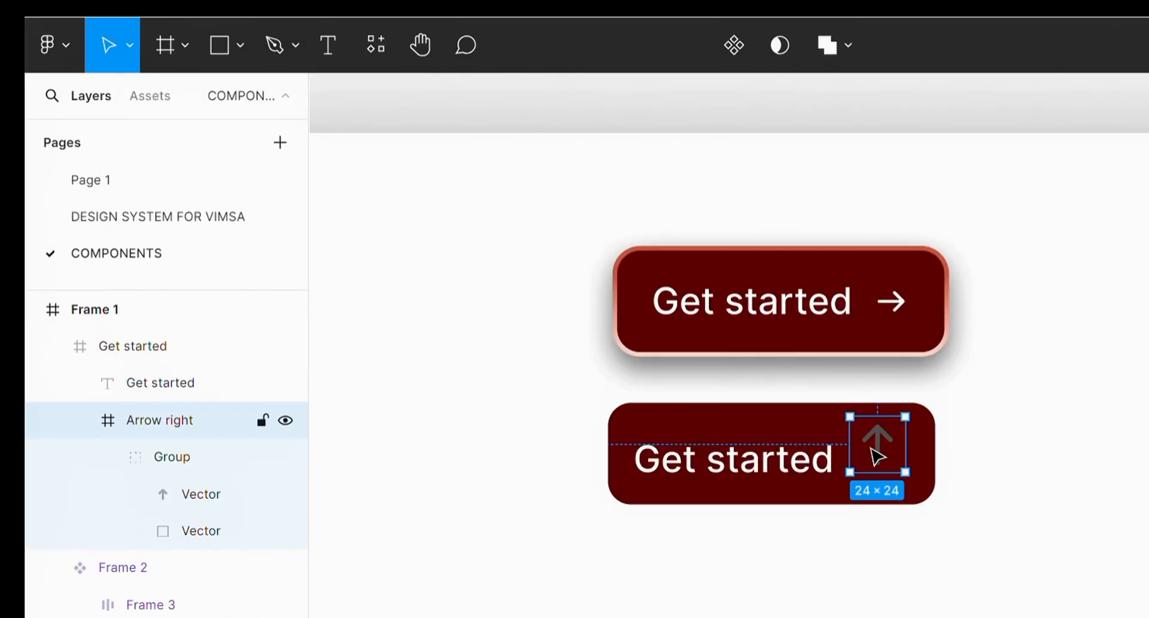
- Set the Arrow right frame's width and height to 16 and line it up with the Get started text
click(895, 310)
click(894, 461)
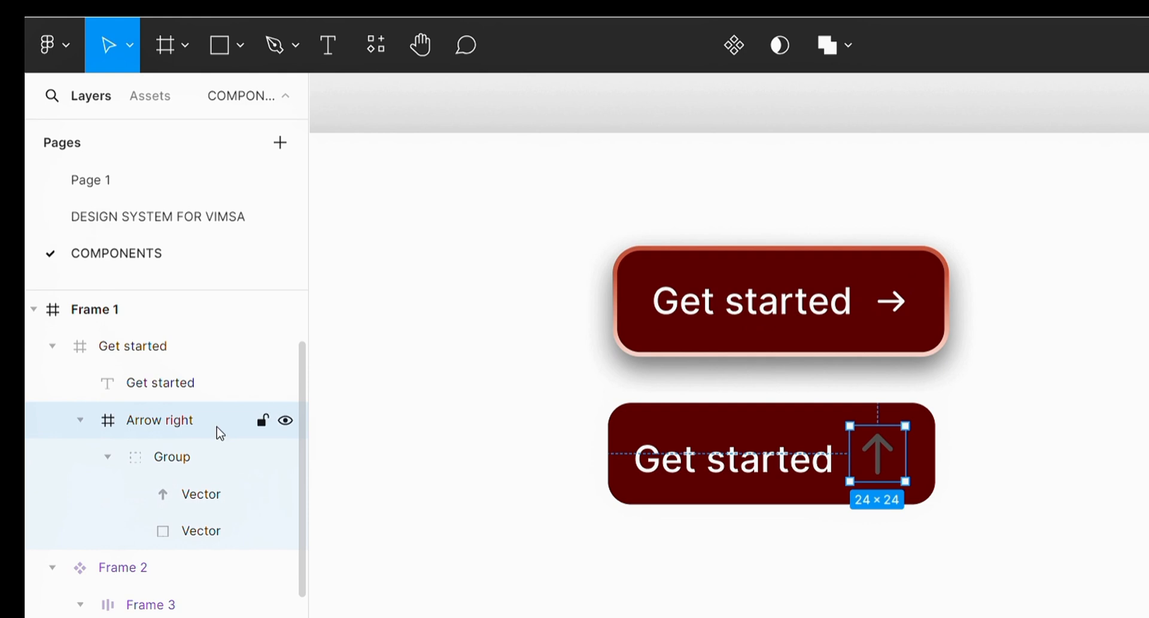
click(170, 456)
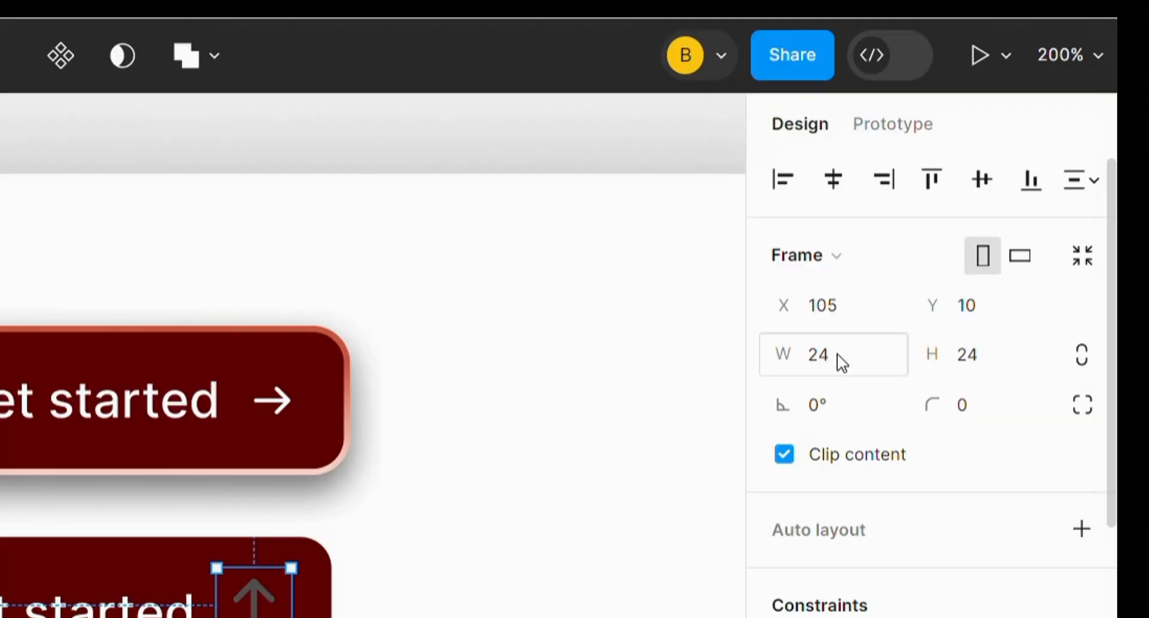
click(839, 355)
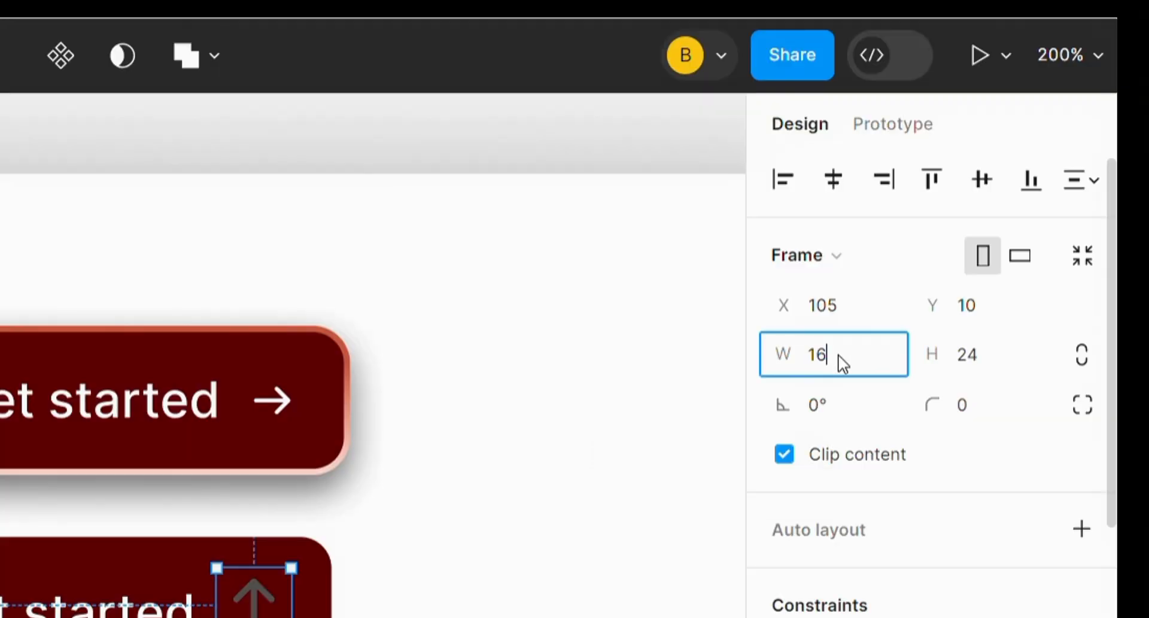
click(1012, 374)
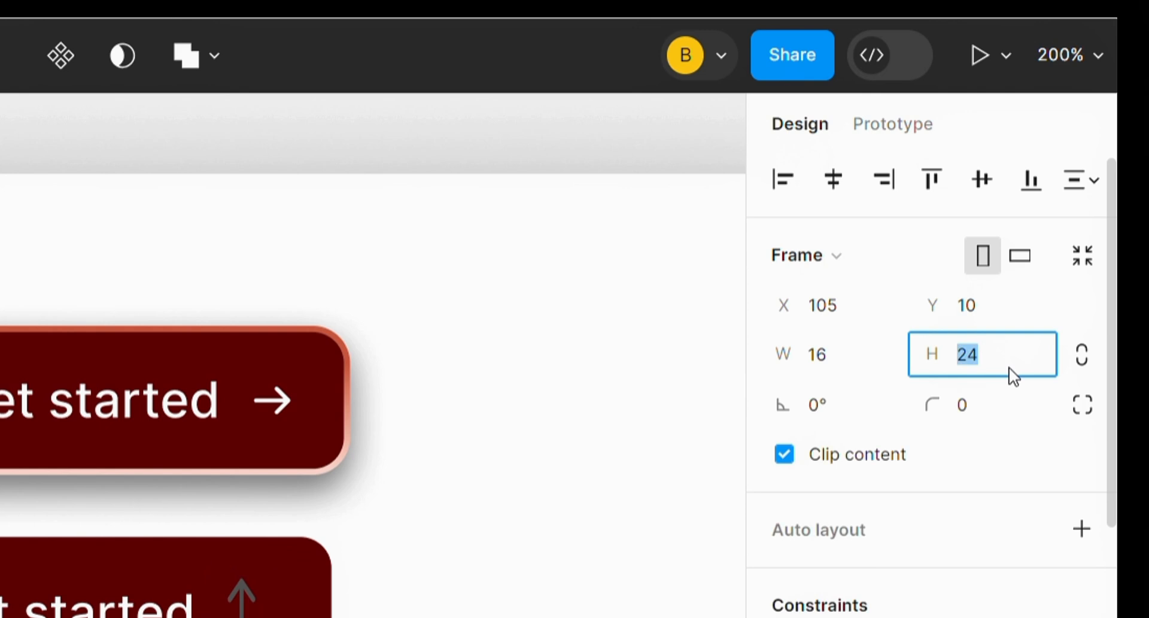
text(16)
key(Return)
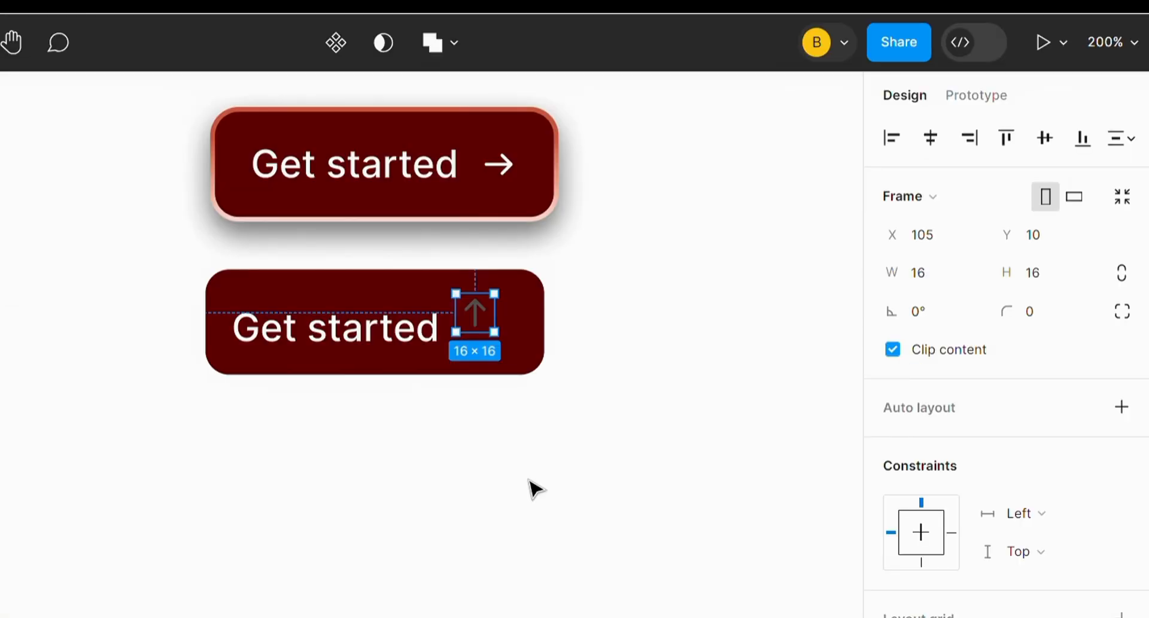
scroll(535, 488, up, 3)
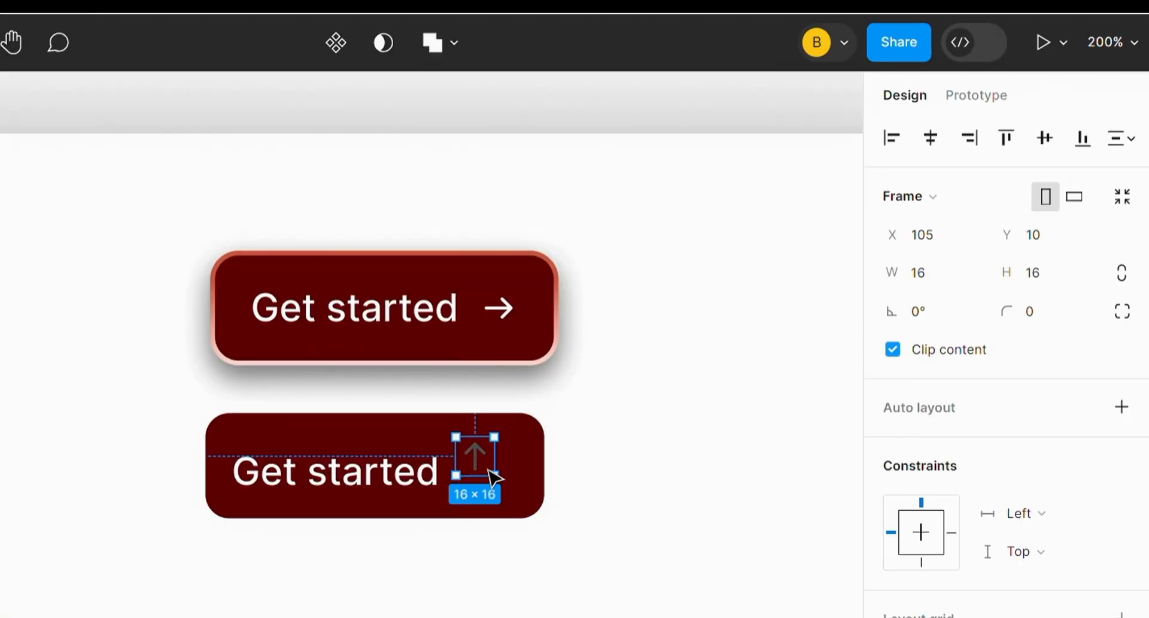
drag(490, 475, 499, 483)
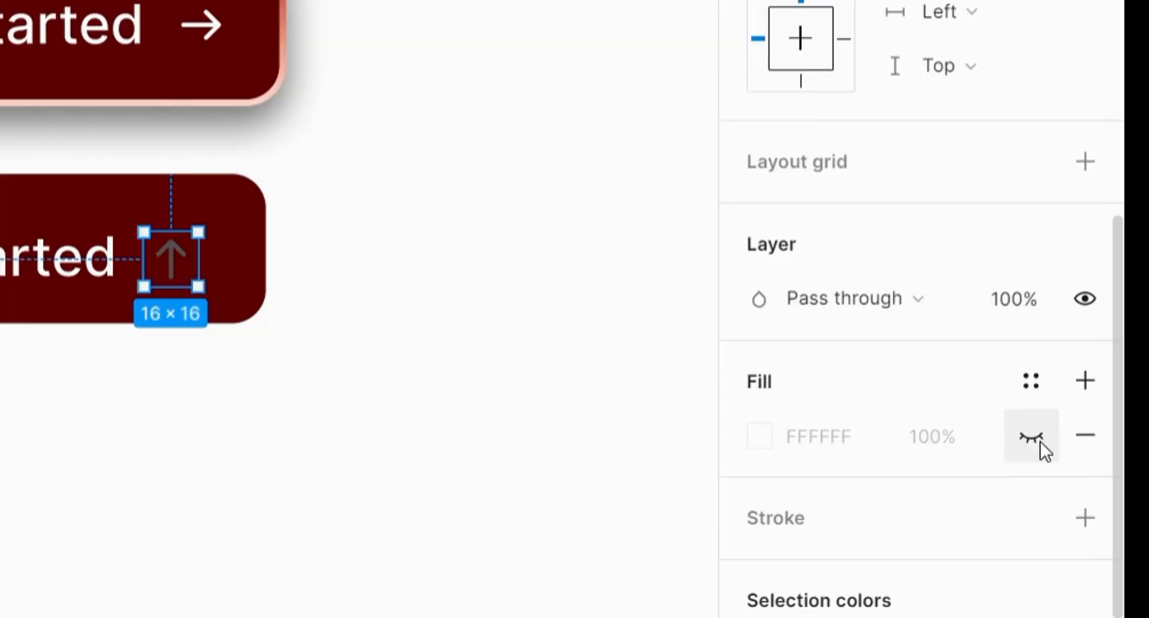
- Show the Arrow right frame's FFFFFF fill and hide it again
click(1040, 441)
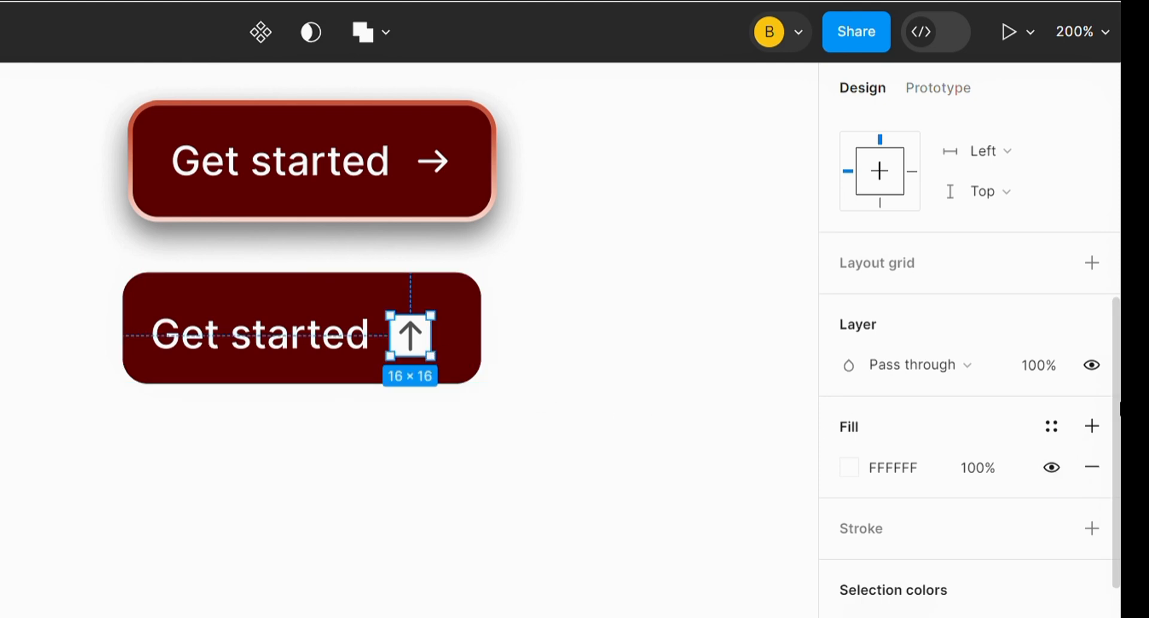
click(1061, 476)
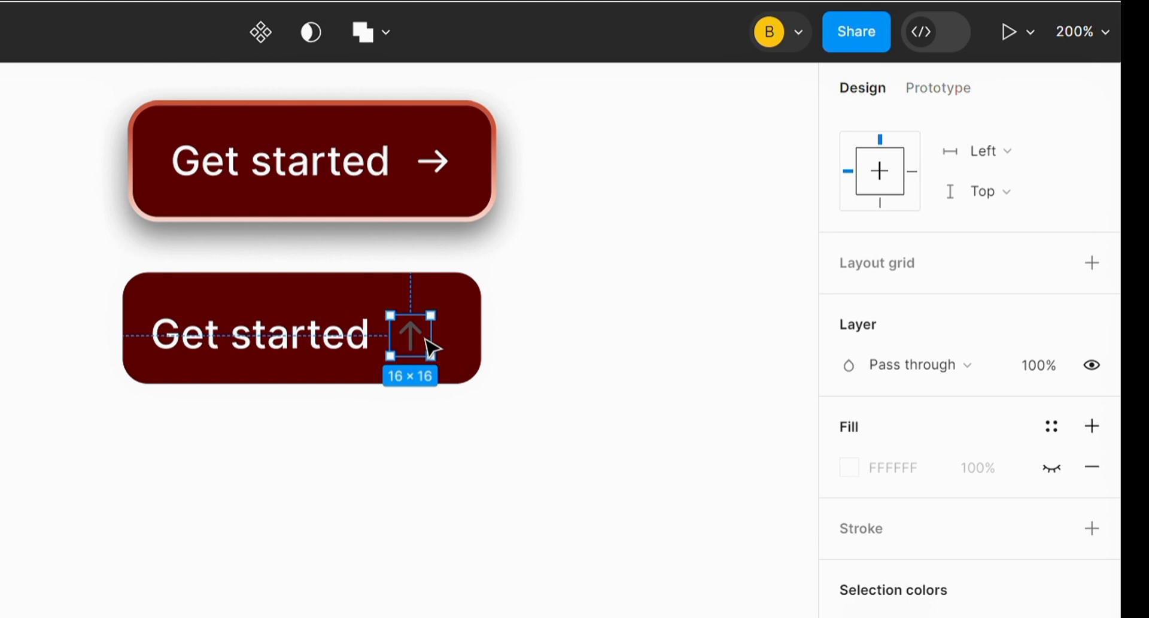
- Try adding a fill to the square vector inside the Arrow right group, and undo it
key(ctrl+equal)
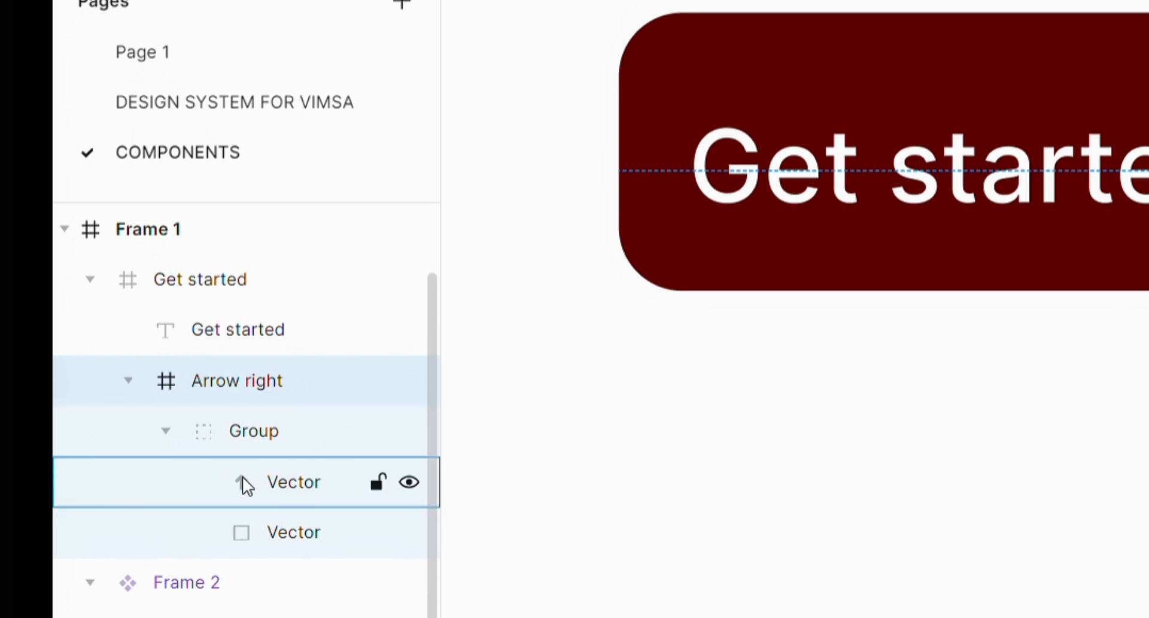
click(251, 533)
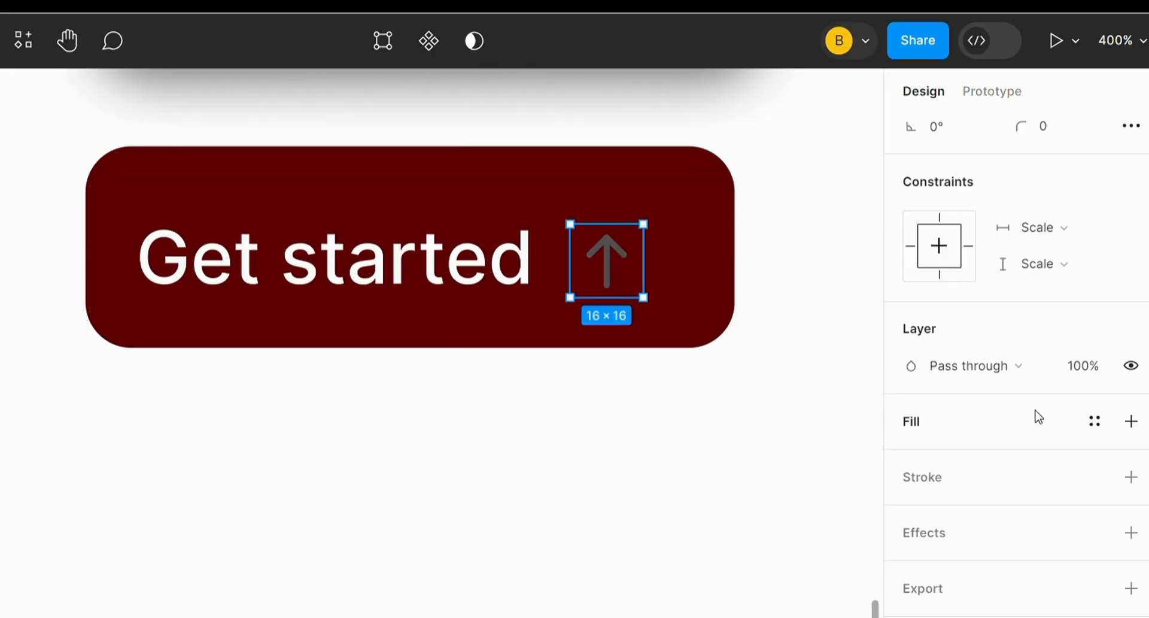
click(911, 420)
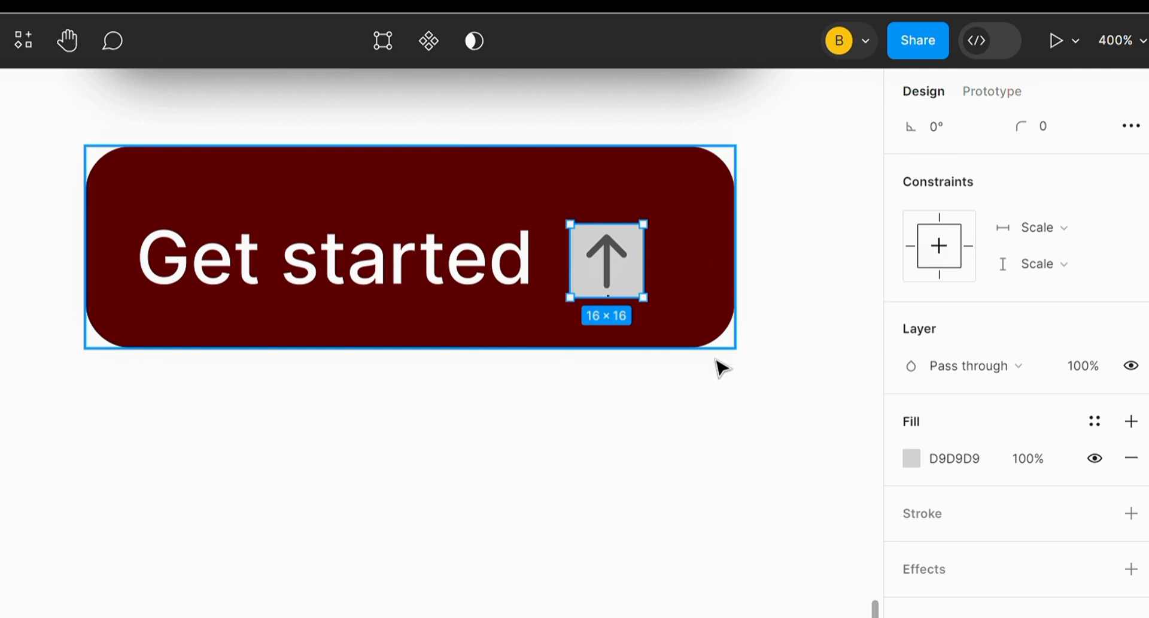
key(ctrl+z)
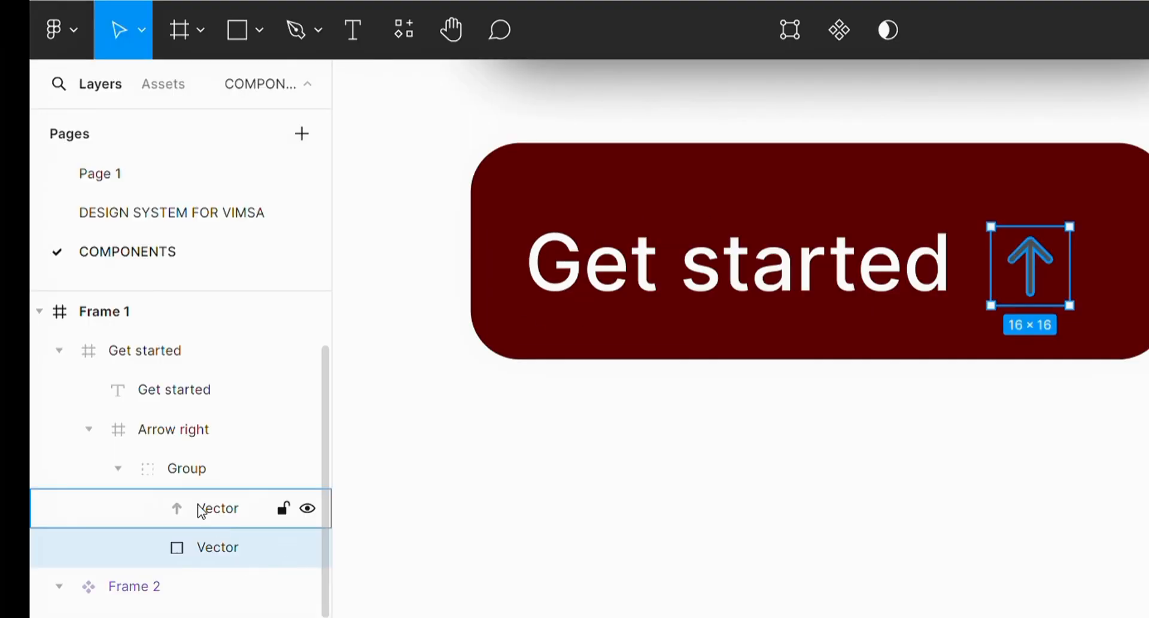
- Change the fill of the arrow-shaped vector in the Arrow right group to white, FFFFFF
click(209, 519)
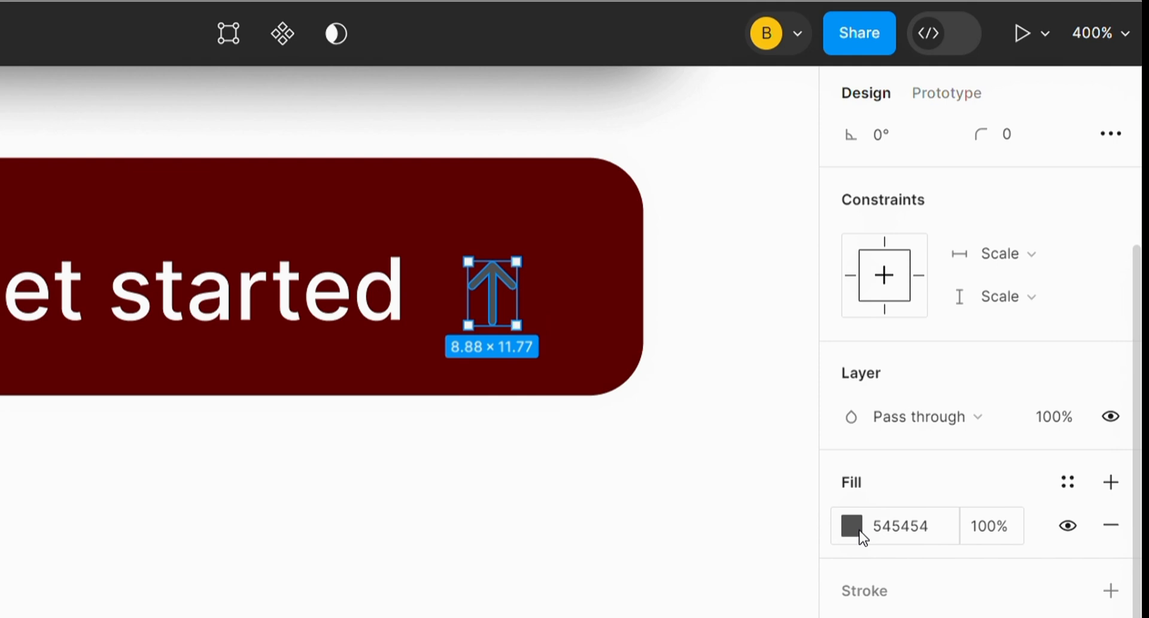
click(862, 536)
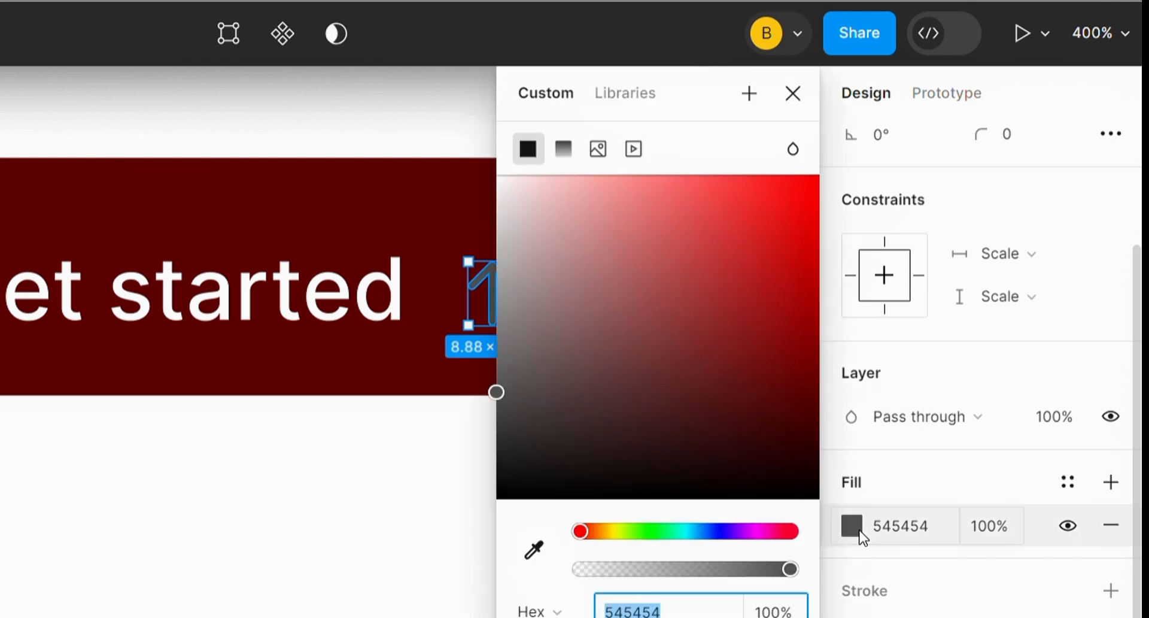
drag(730, 310, 429, 153)
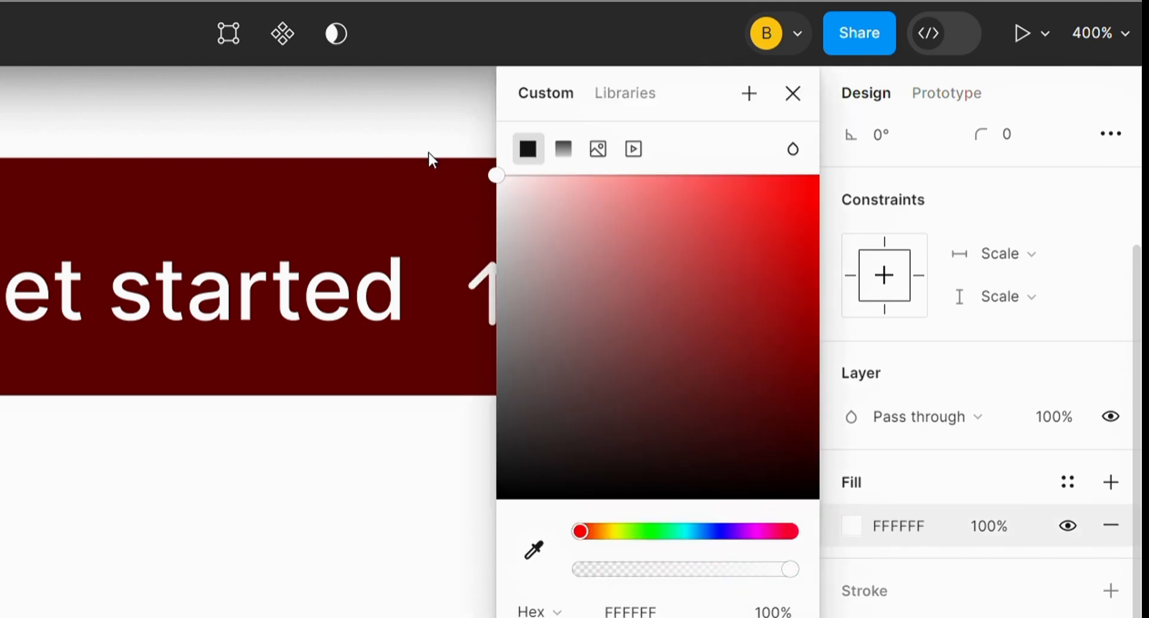
- Inspect the white arrow icon's layers in the new button and compare its direction with the arrow in the original button
drag(710, 88, 0, 231)
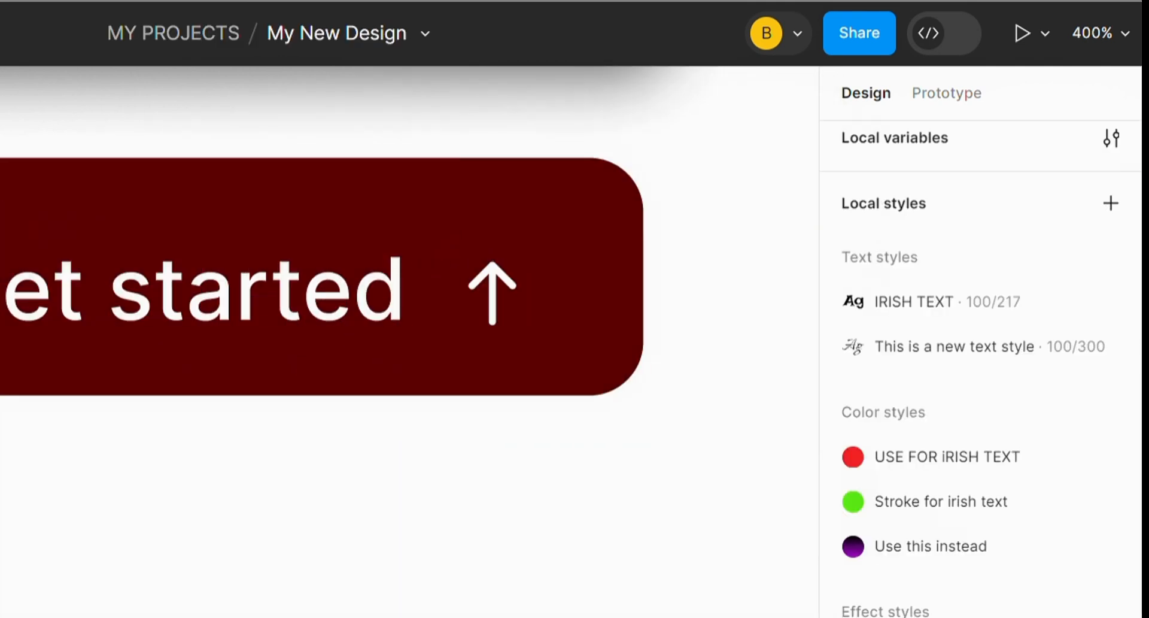
click(508, 302)
click(505, 300)
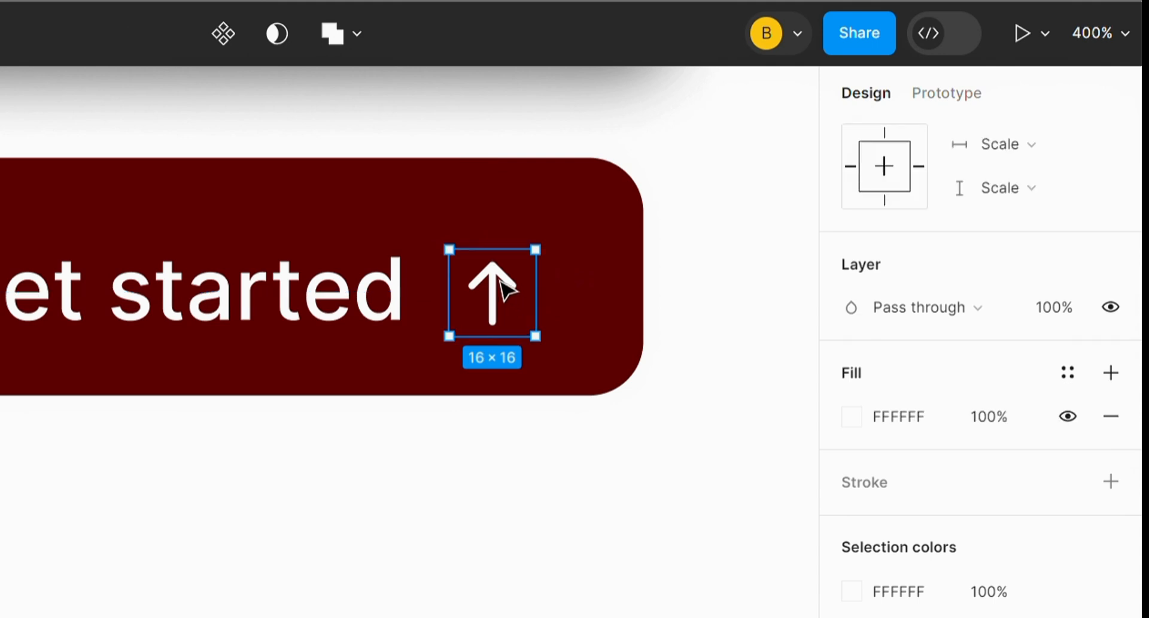
click(504, 290)
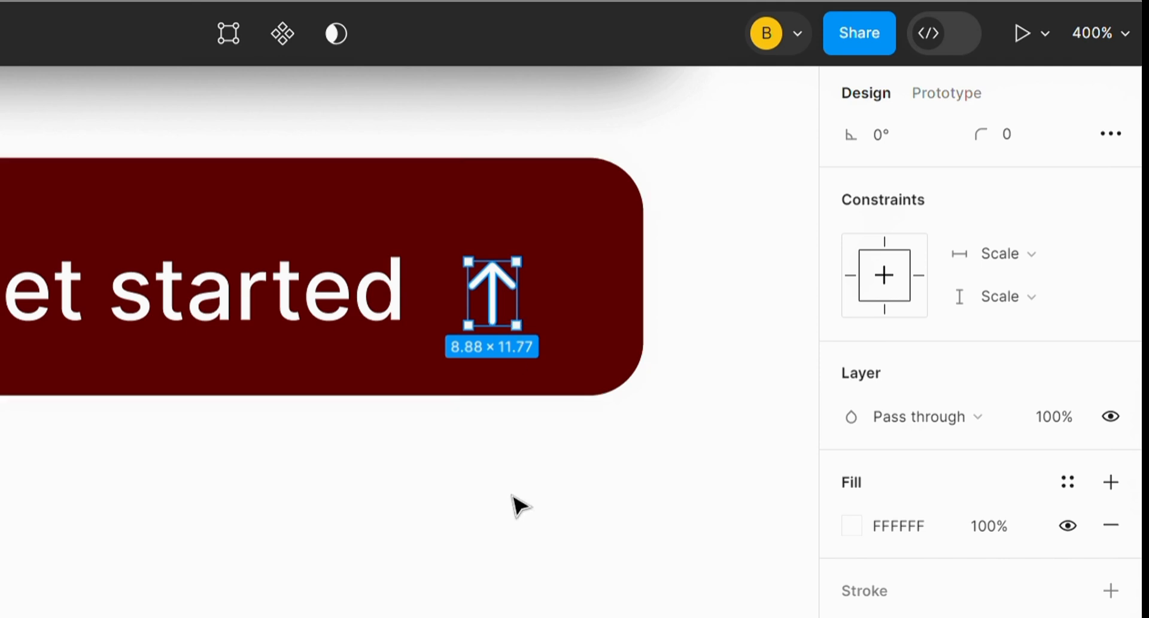
click(656, 571)
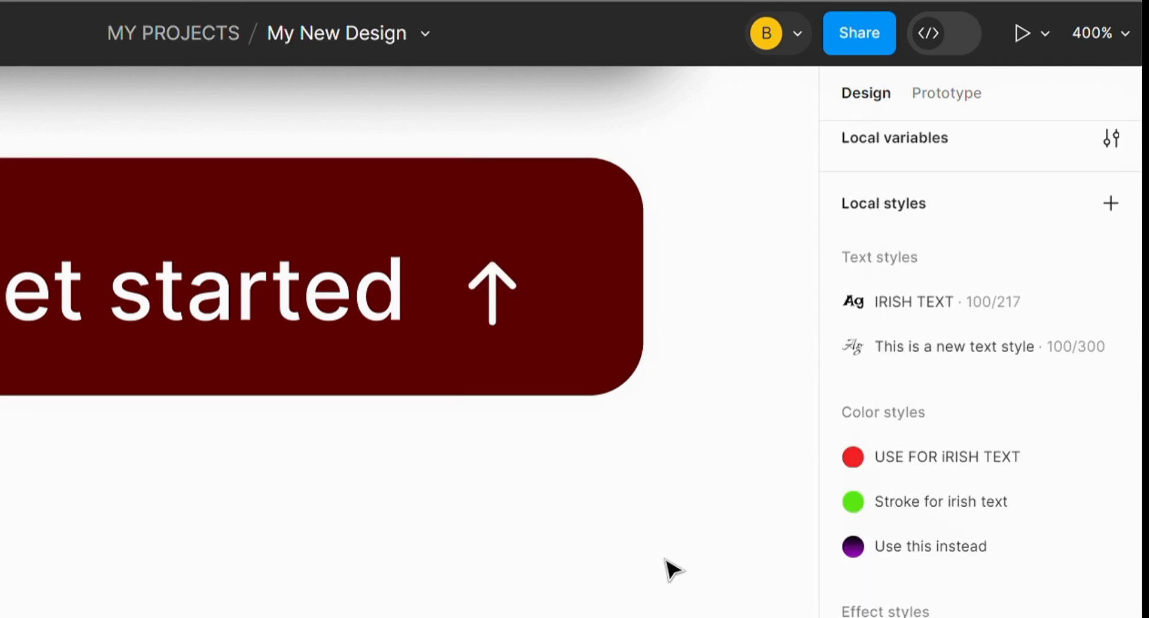
key(ctrl+minus)
key(ctrl+plus)
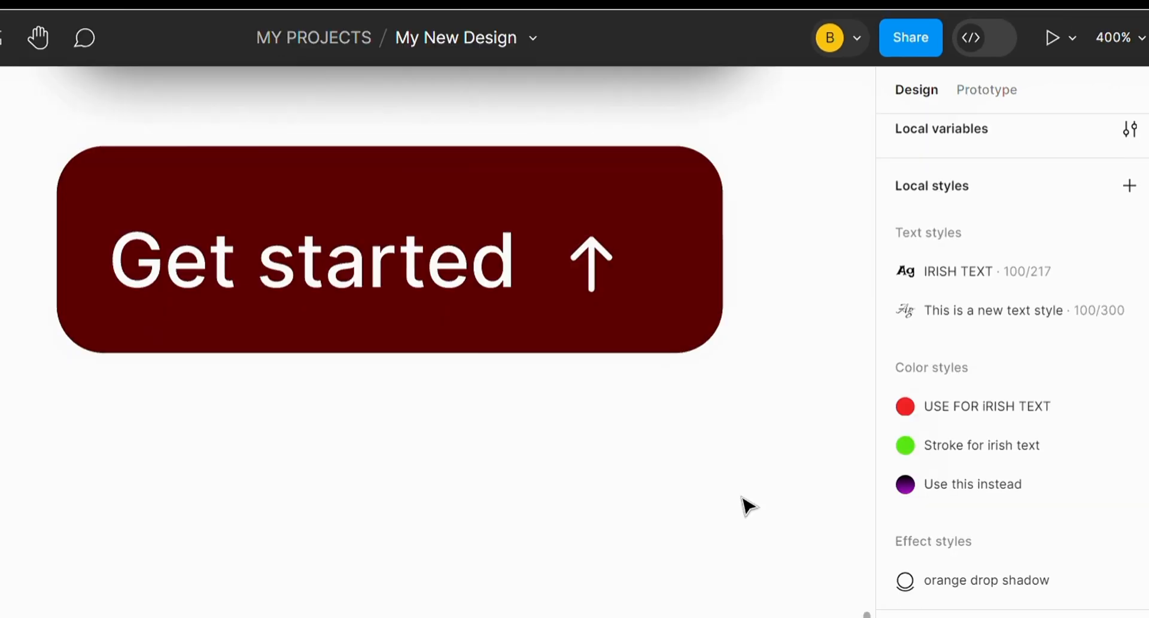
key(ctrl+minus)
click(515, 158)
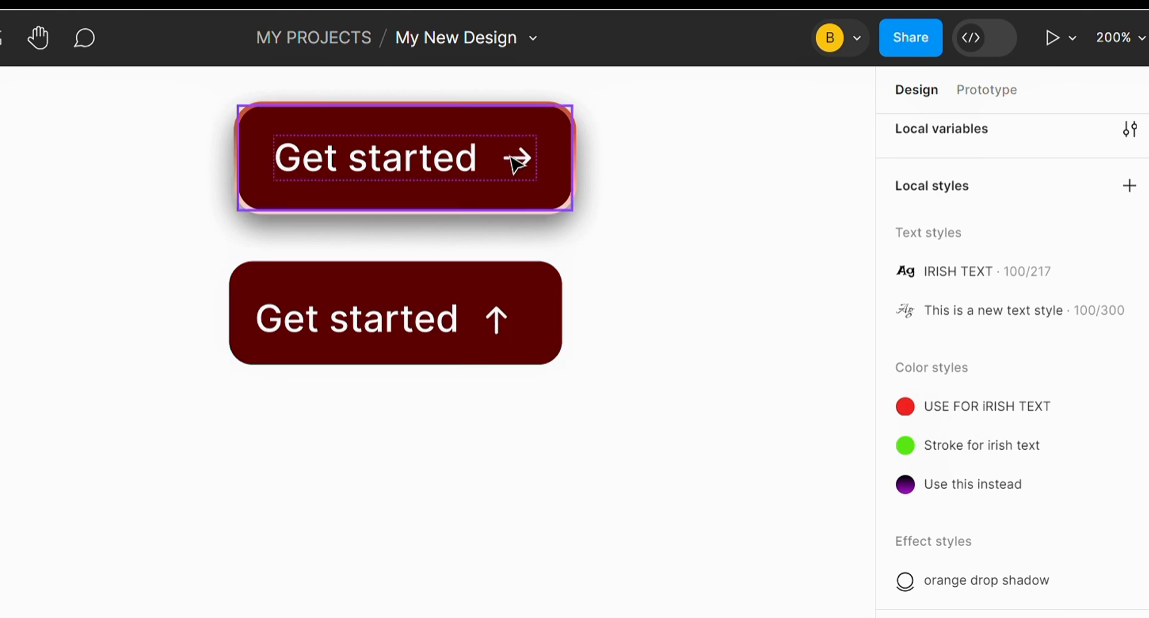
click(559, 515)
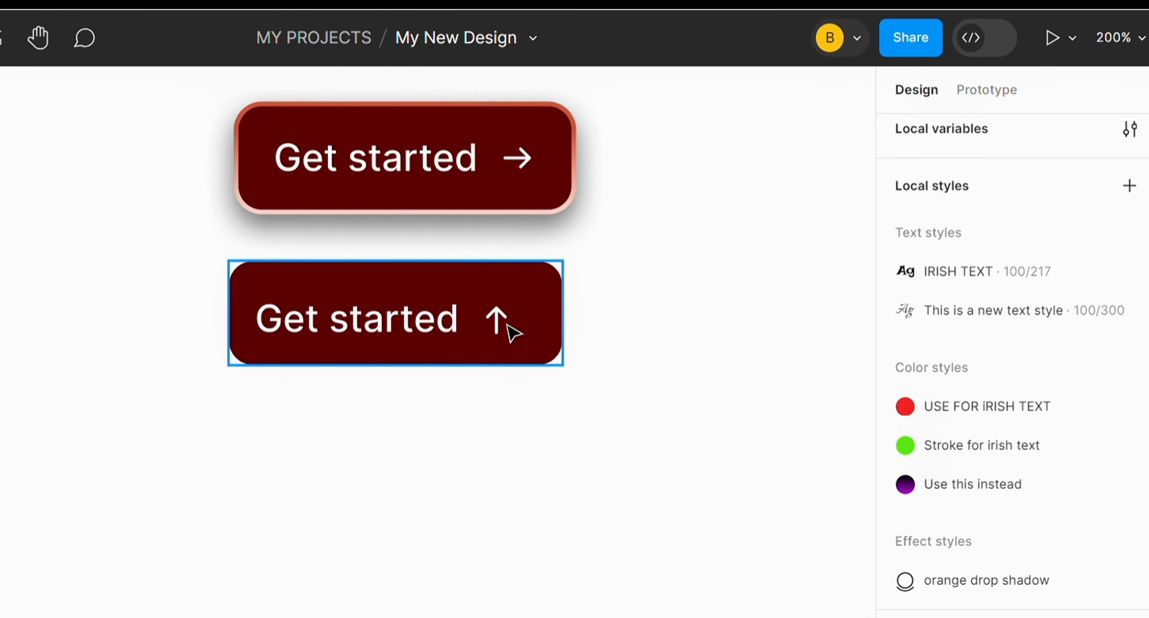
- Set the rotation of the Arrow right frame in the new button to 90°
double_click(515, 332)
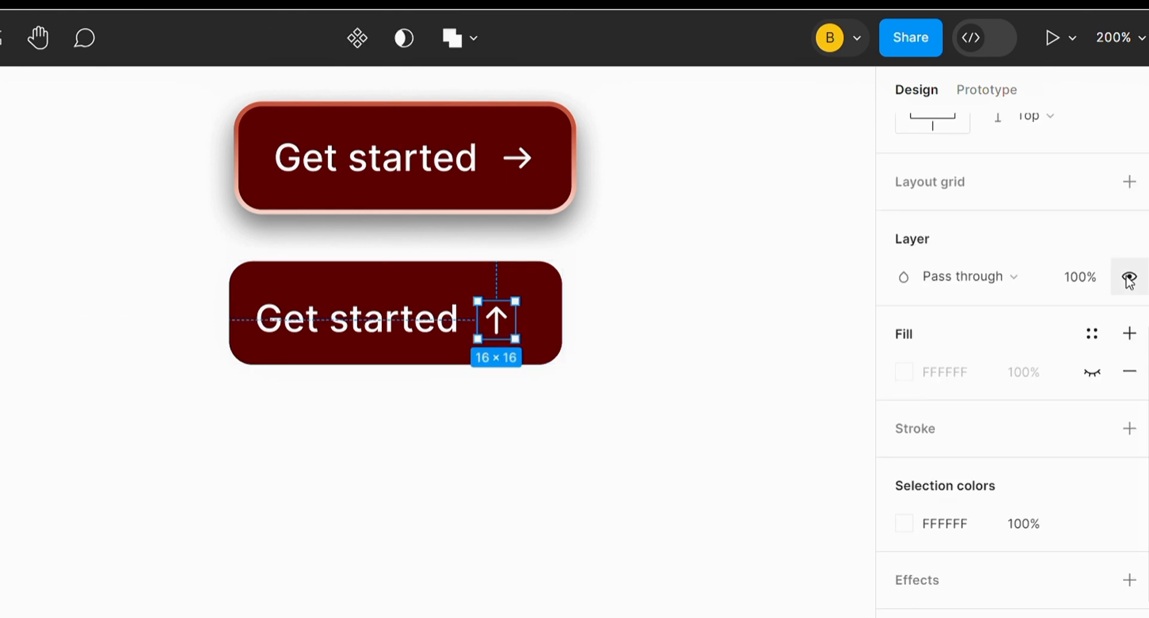
scroll(1012, 342, up, 5)
scroll(1092, 170, up, 2)
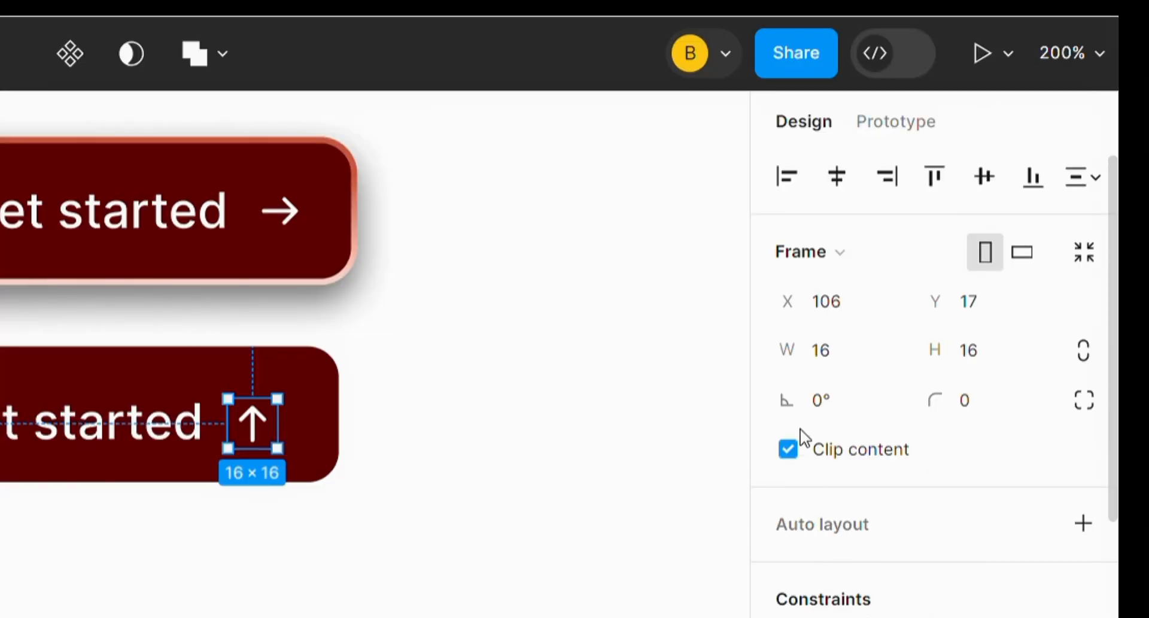
click(848, 417)
key(ctrl+a)
text(90)
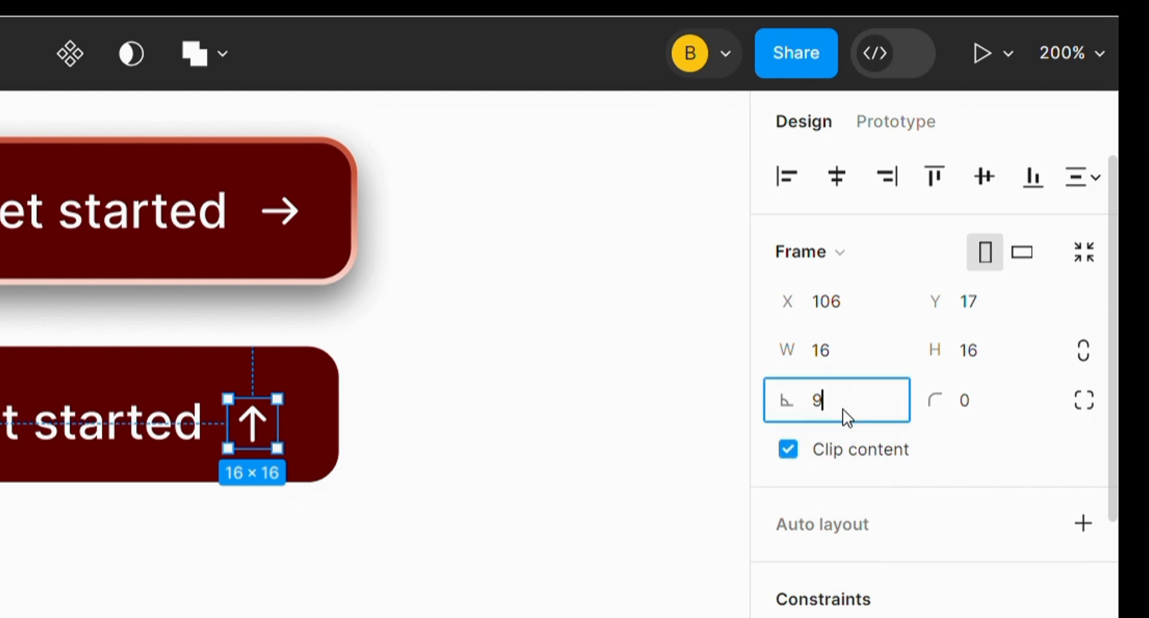
key(Return)
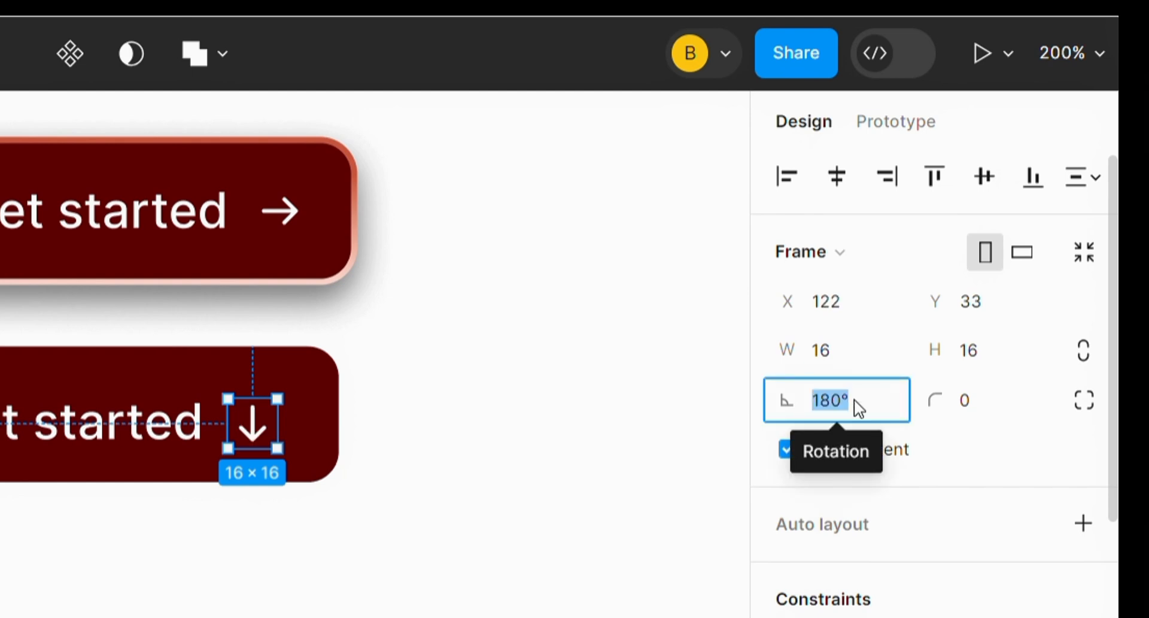
- Try rotating the Arrow right frame to 360°, and undo the last two rotation changes
text(3)
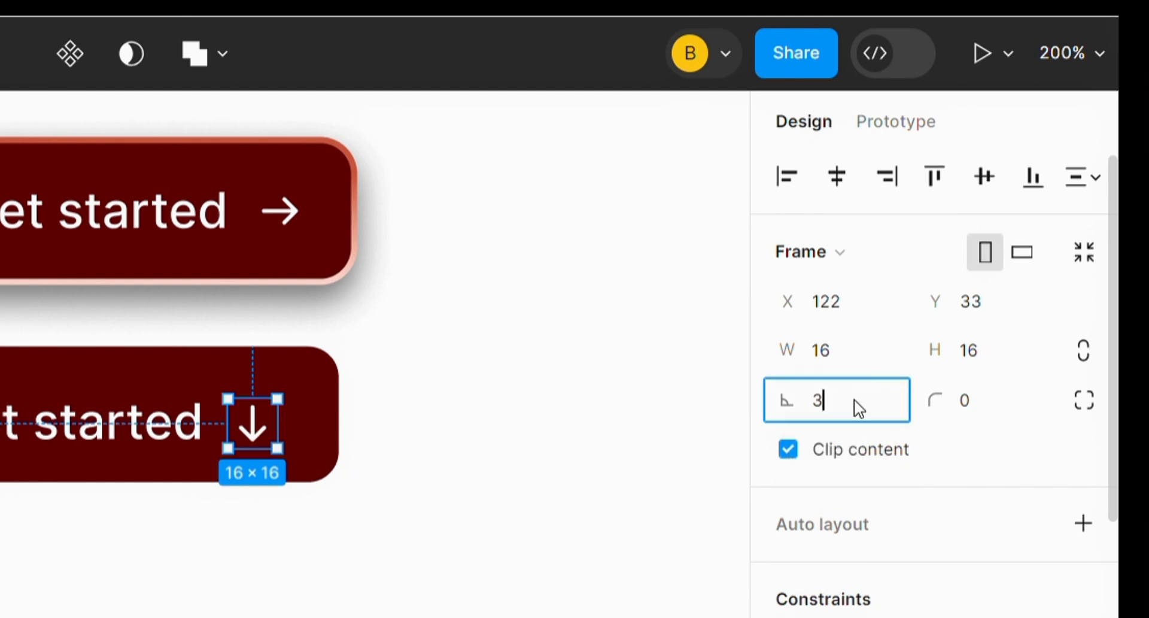
text(60)
key(Return)
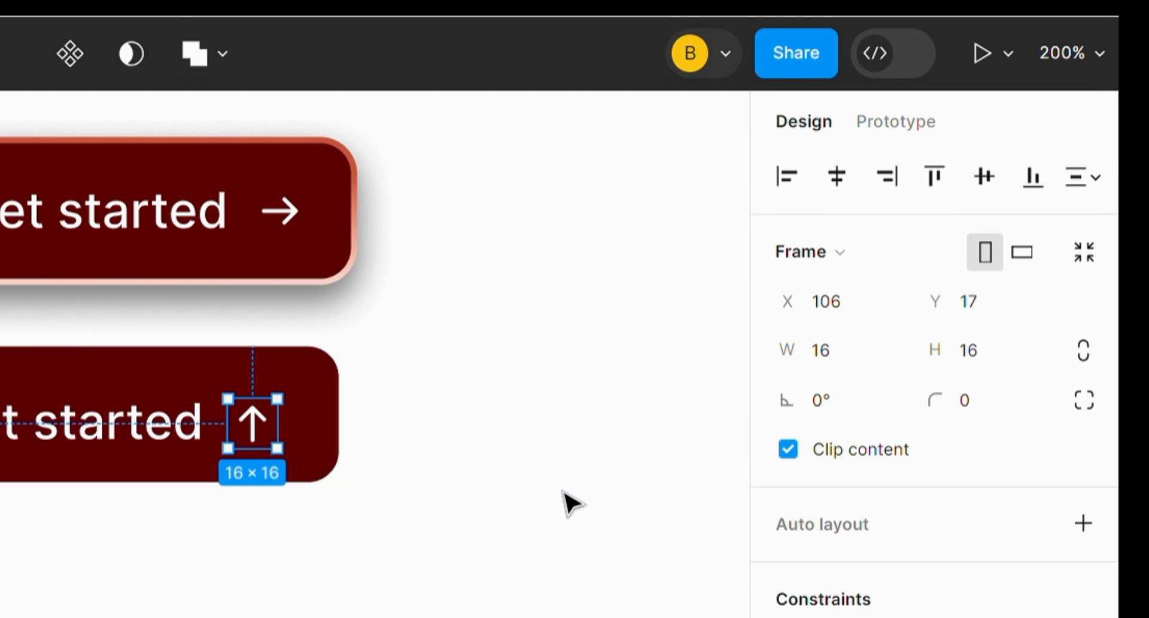
key(ctrl+z)
key(ctrl+z)
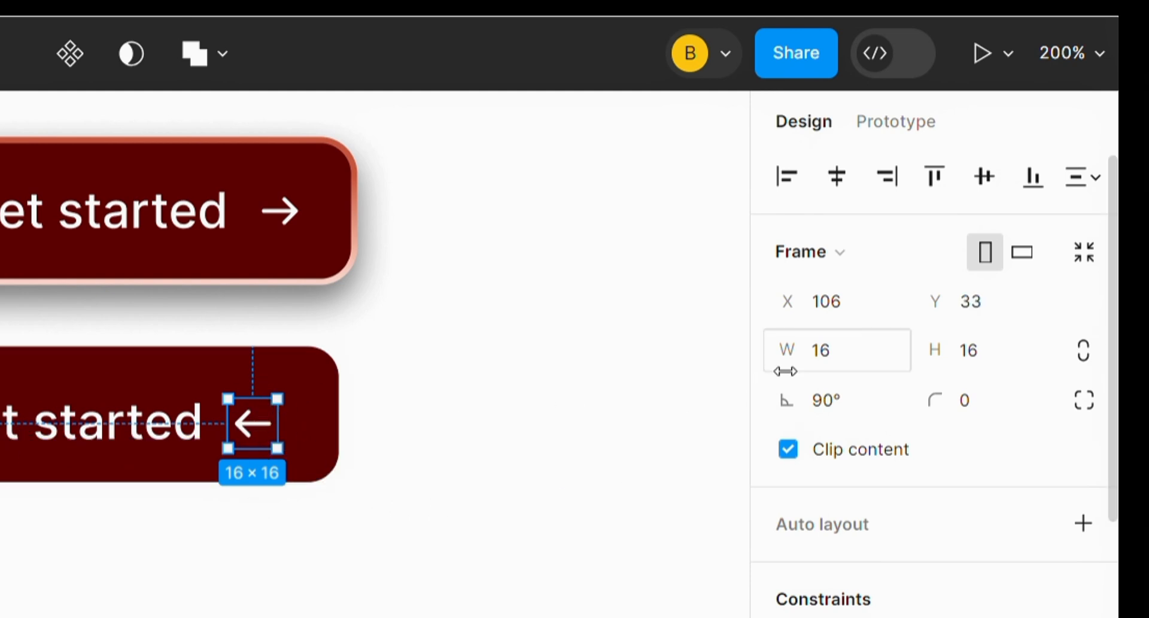
- Change the Arrow right frame's rotation to -90° to match the original button's arrow
click(836, 393)
click(838, 395)
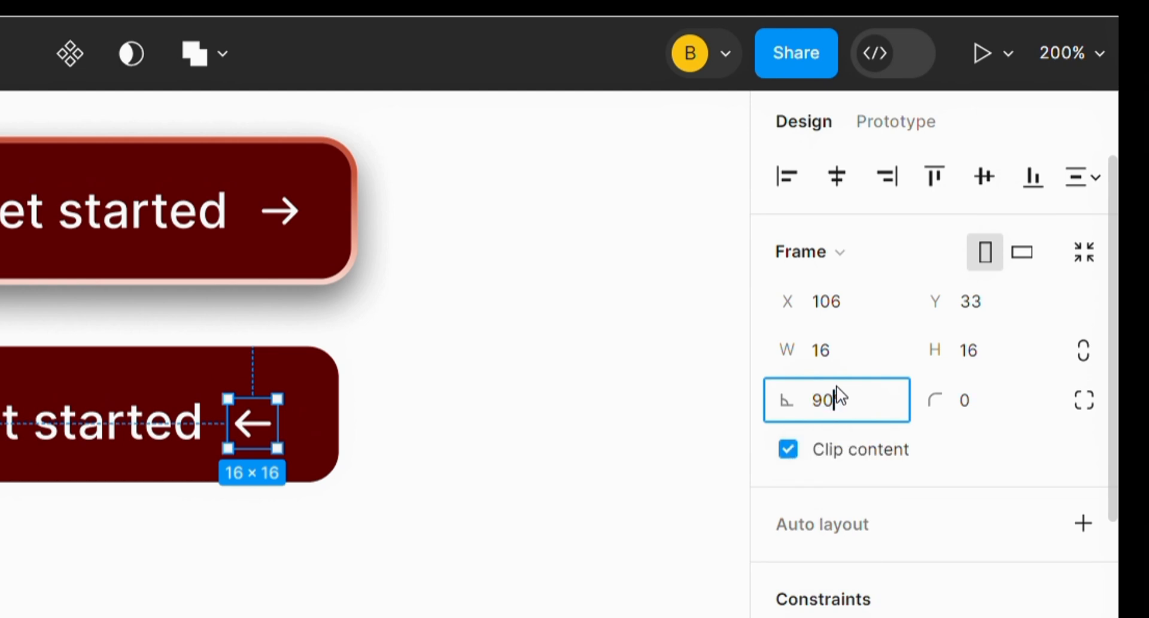
key(Left)
text(-)
key(Return)
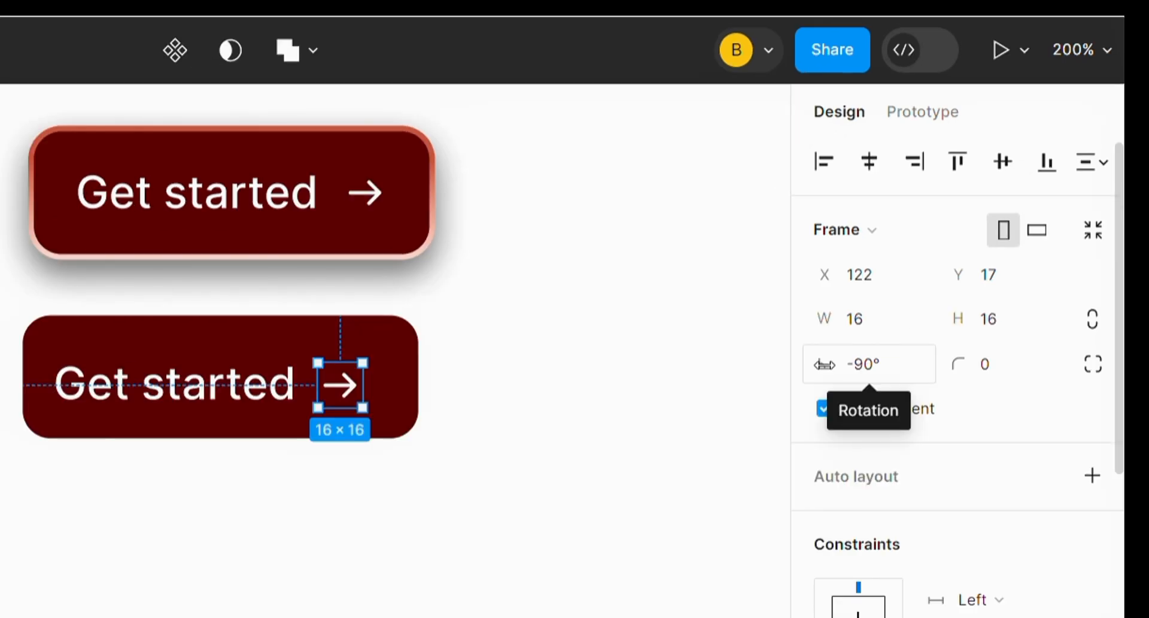
- Try scrubbing the Arrow right frame's rotation freely, and set it back to -90°
click(818, 362)
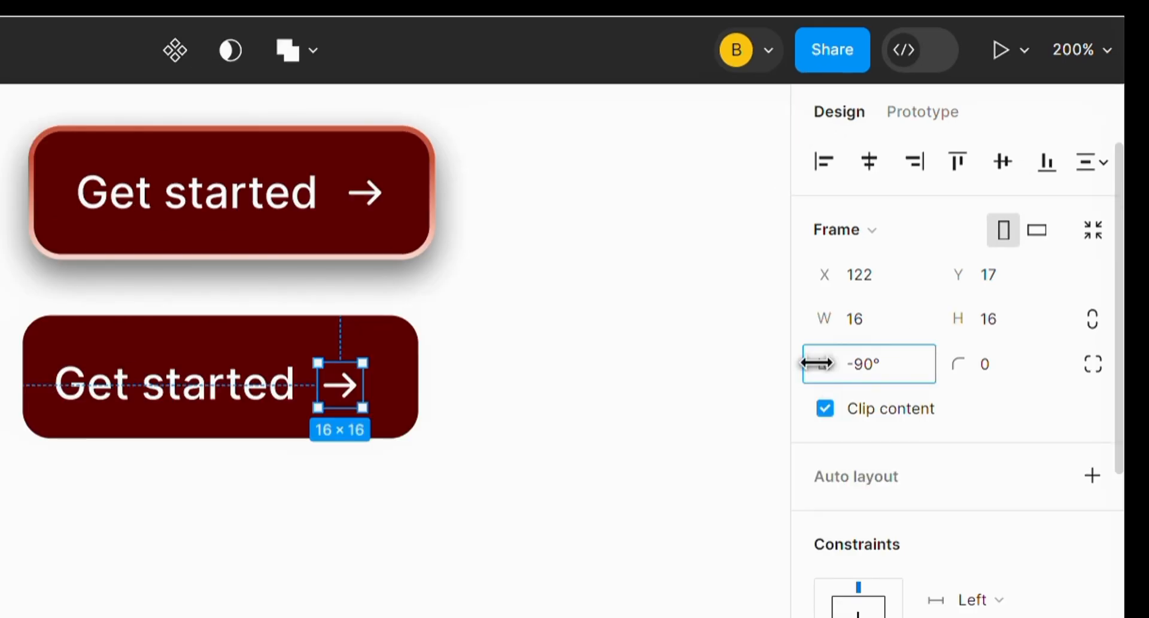
drag(818, 362, 892, 359)
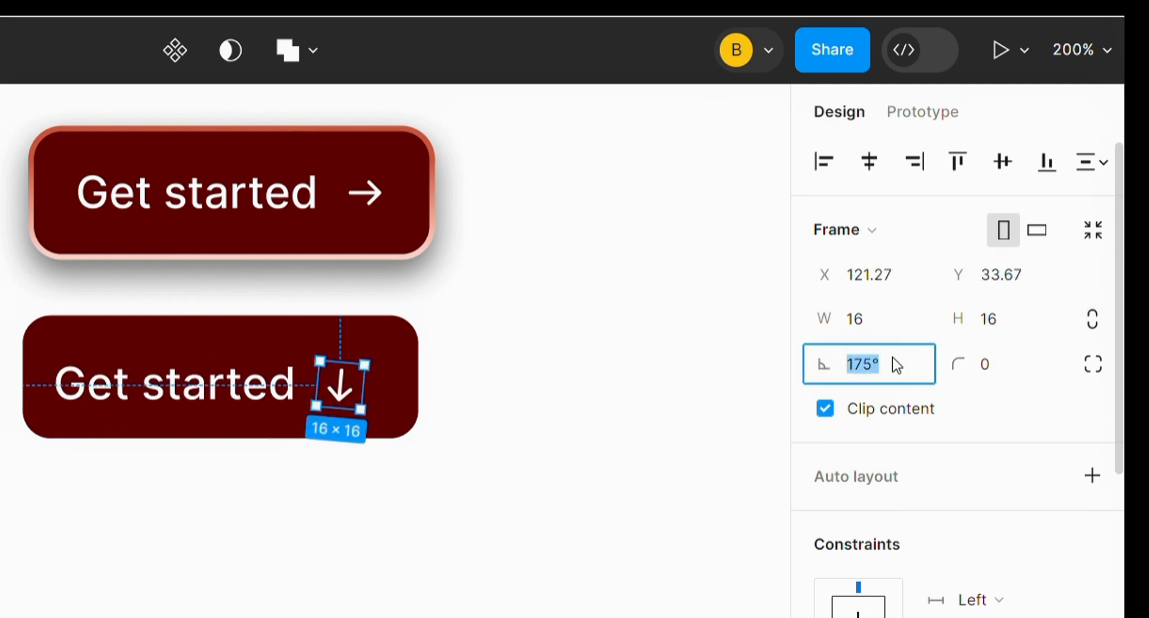
text(-99)
key(BackSpace)
text(0)
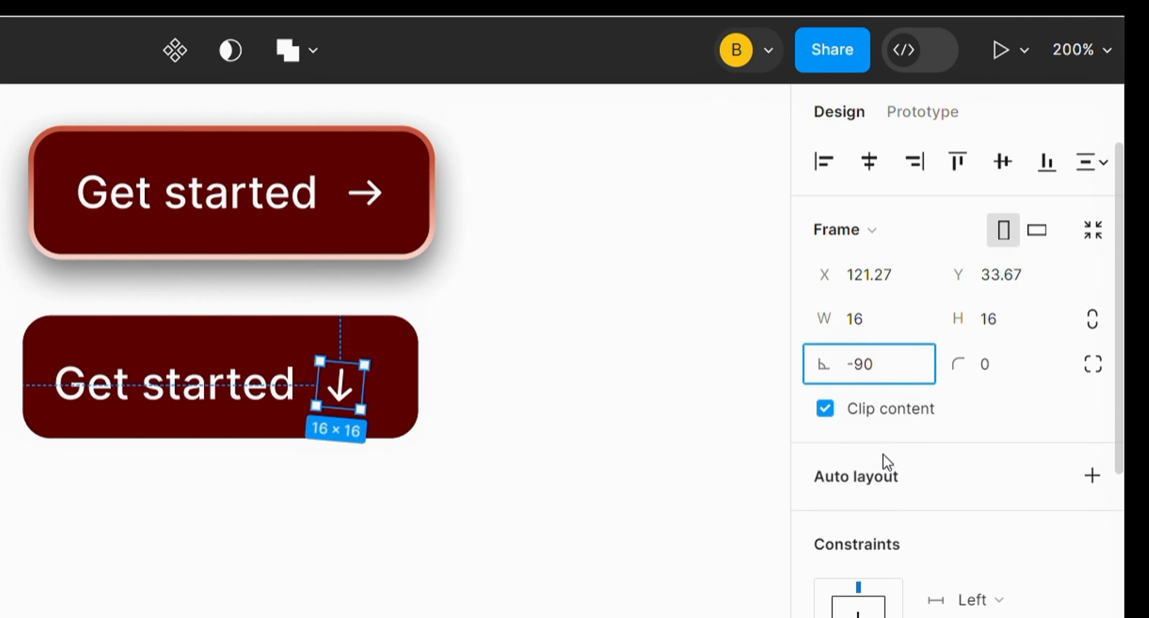
key(Return)
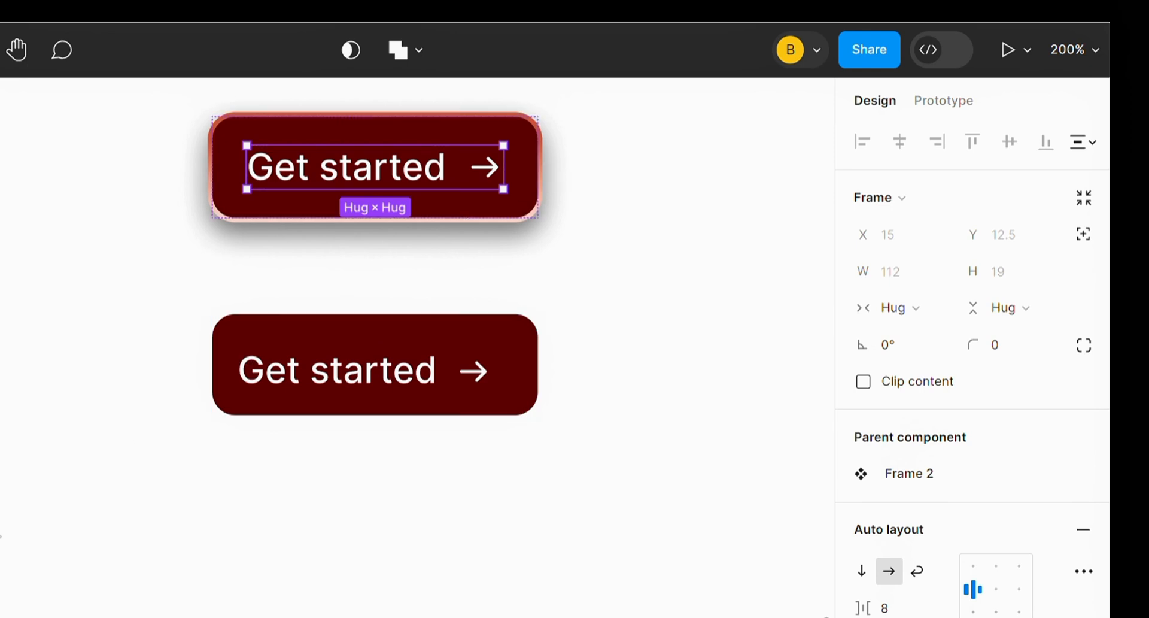
- Combine the Get started text and the arrow icon of the new button in an auto layout frame
scroll(1, 533, down, 3)
scroll(6, 524, up, 3)
click(461, 473)
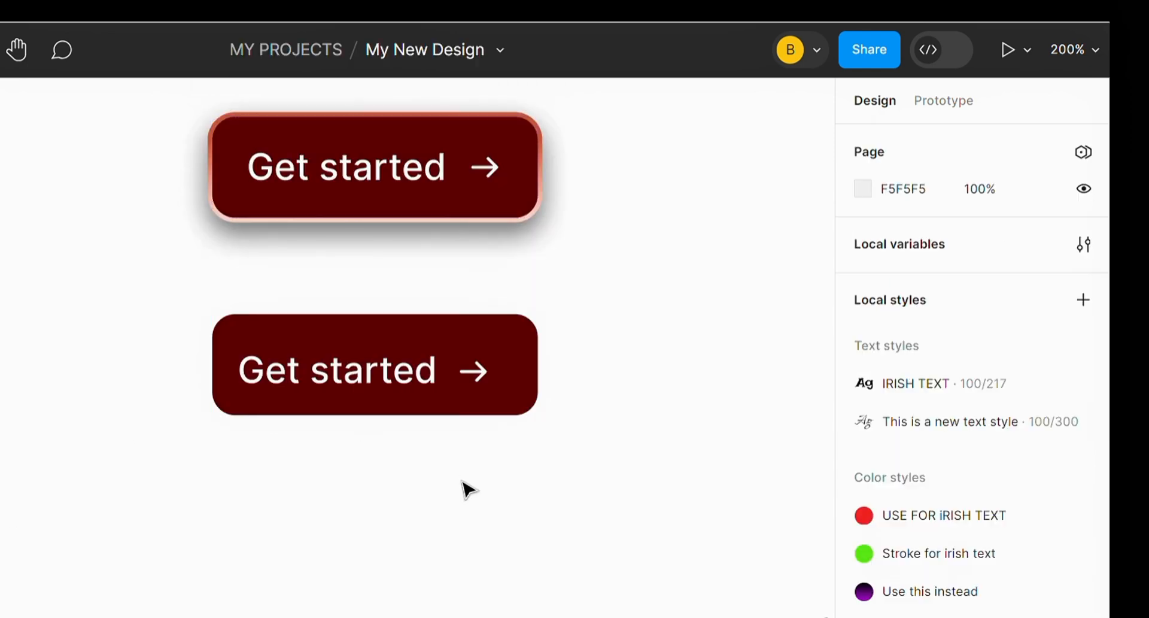
double_click(396, 378)
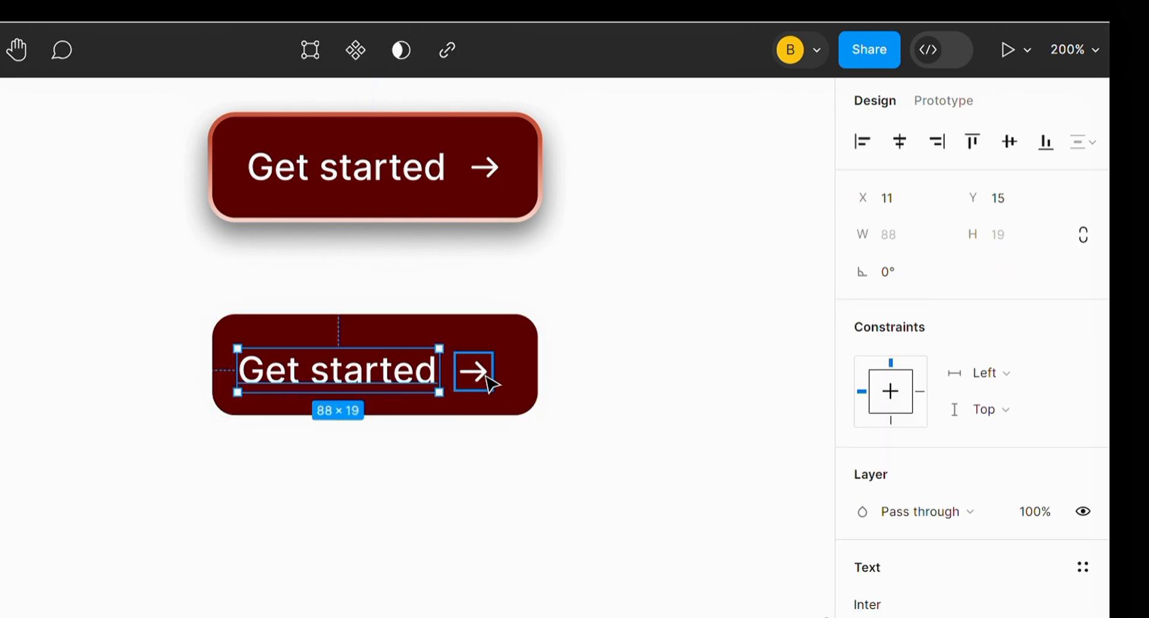
shift+click(491, 383)
right_click(417, 376)
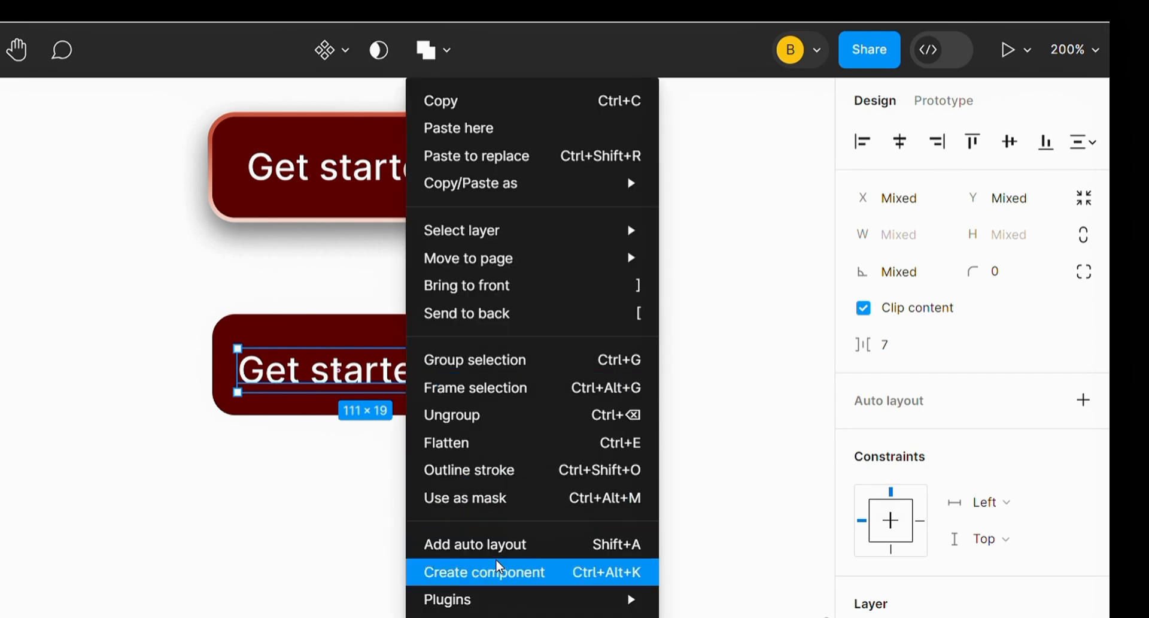
click(510, 553)
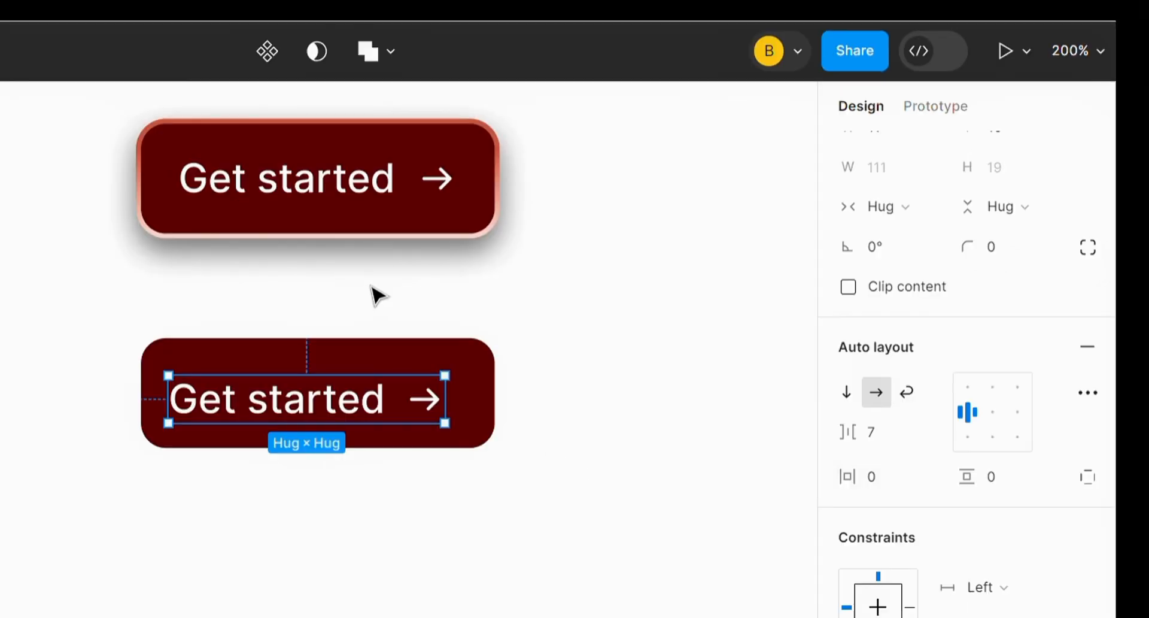
- Add auto layout to the new button's outer Get started frame
click(55, 462)
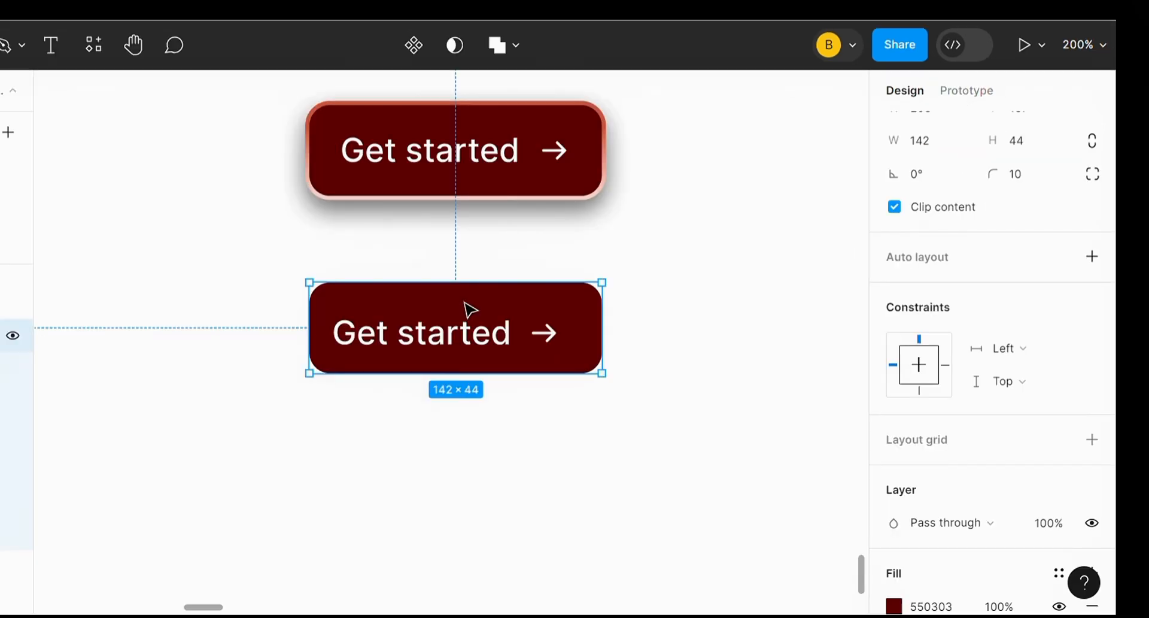
right_click(470, 310)
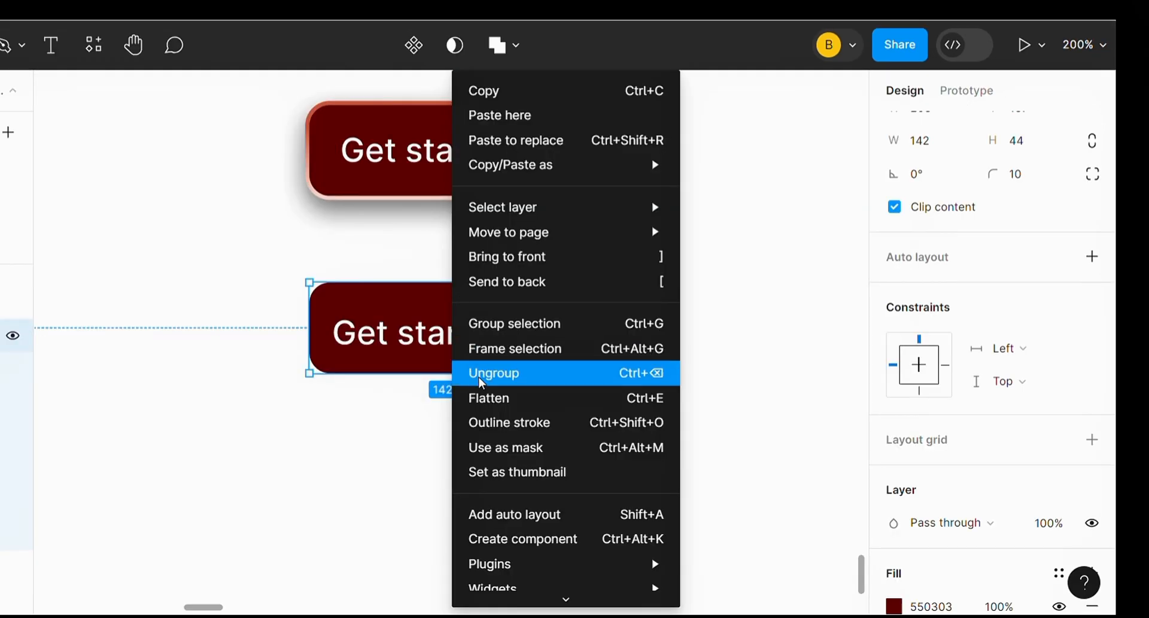
click(514, 516)
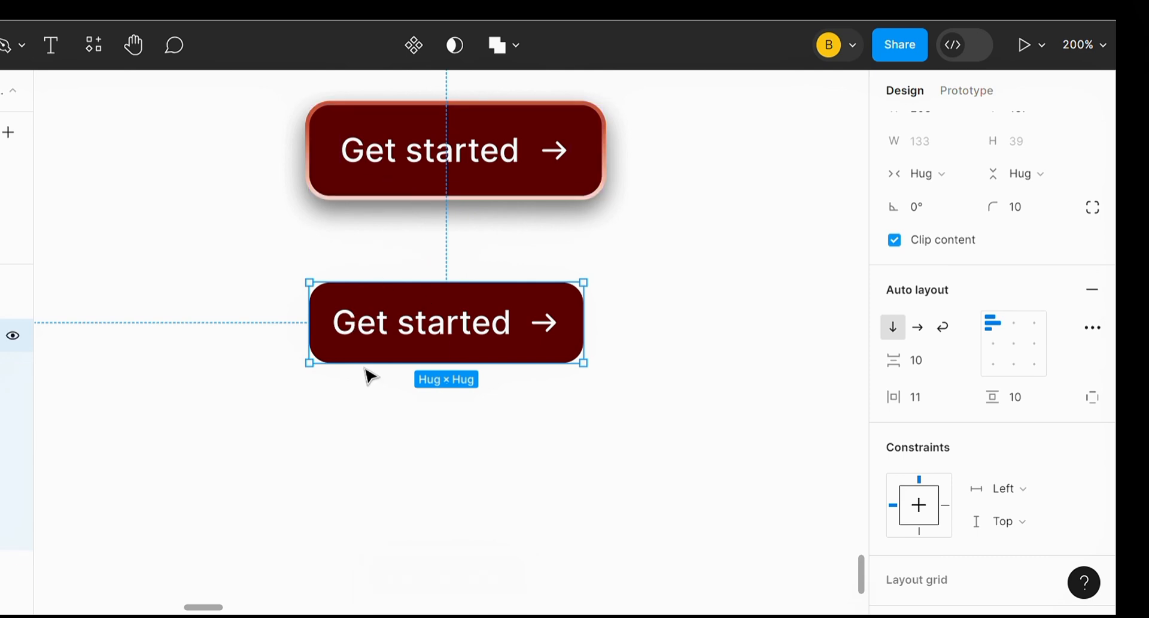
- Check the original button's size and set the new button frame to a fixed width of 142 and height of 44
click(513, 342)
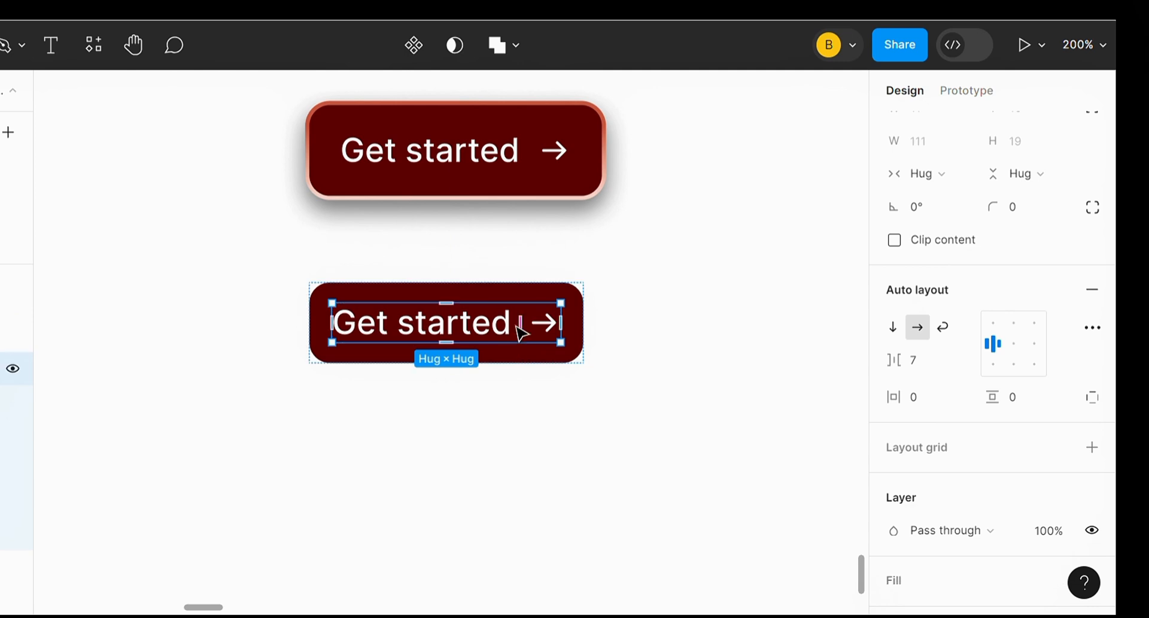
click(528, 178)
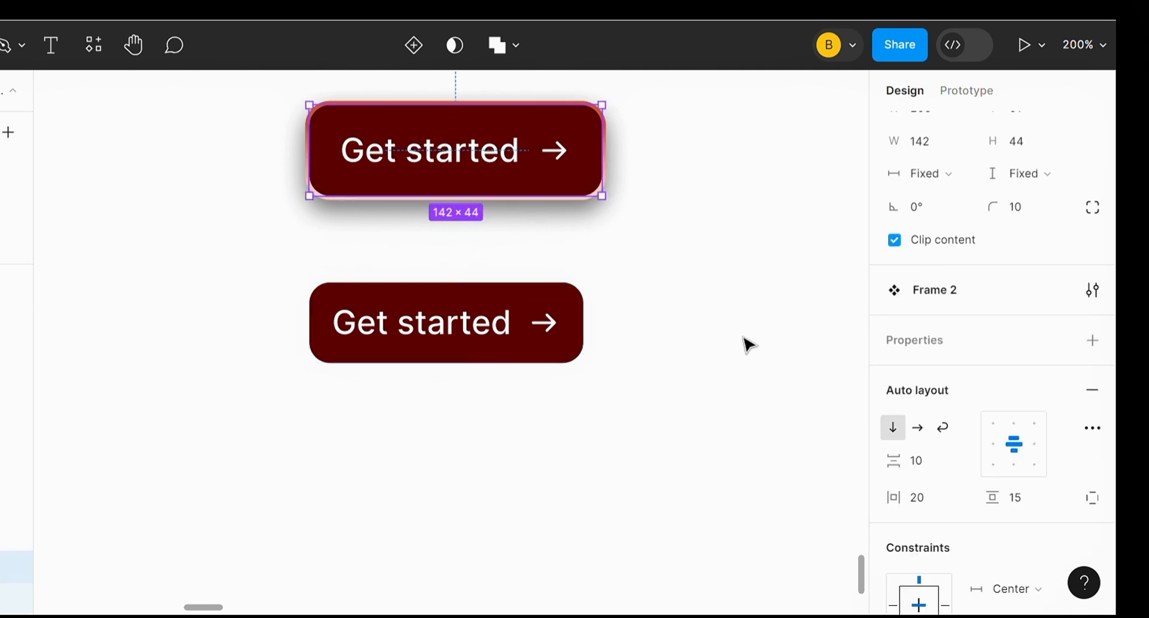
click(528, 299)
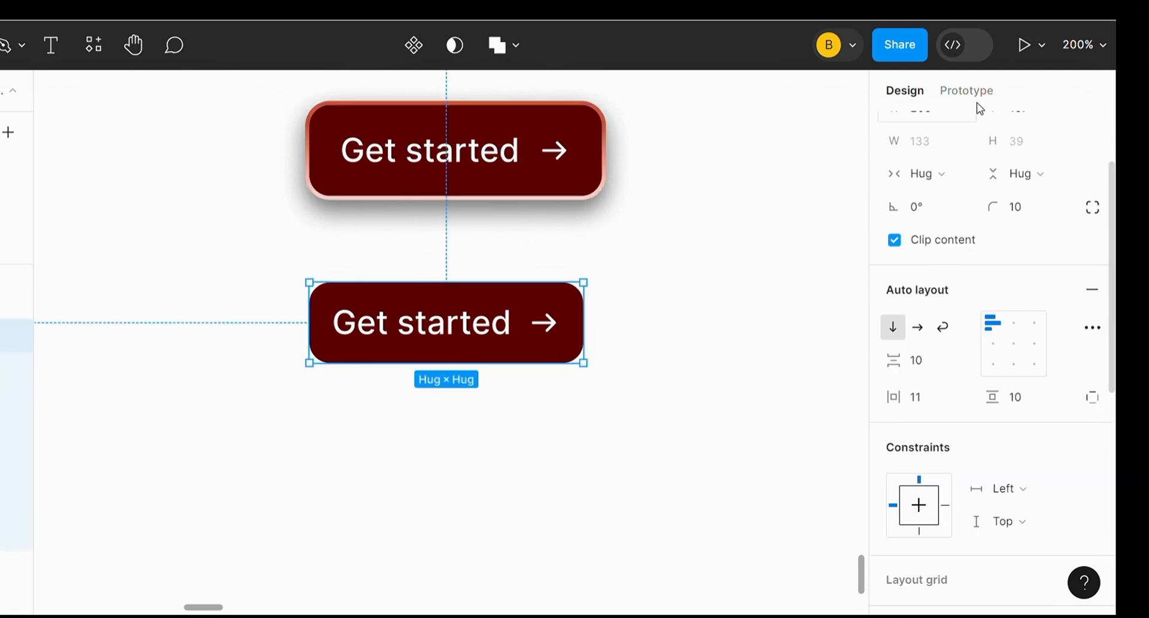
click(943, 148)
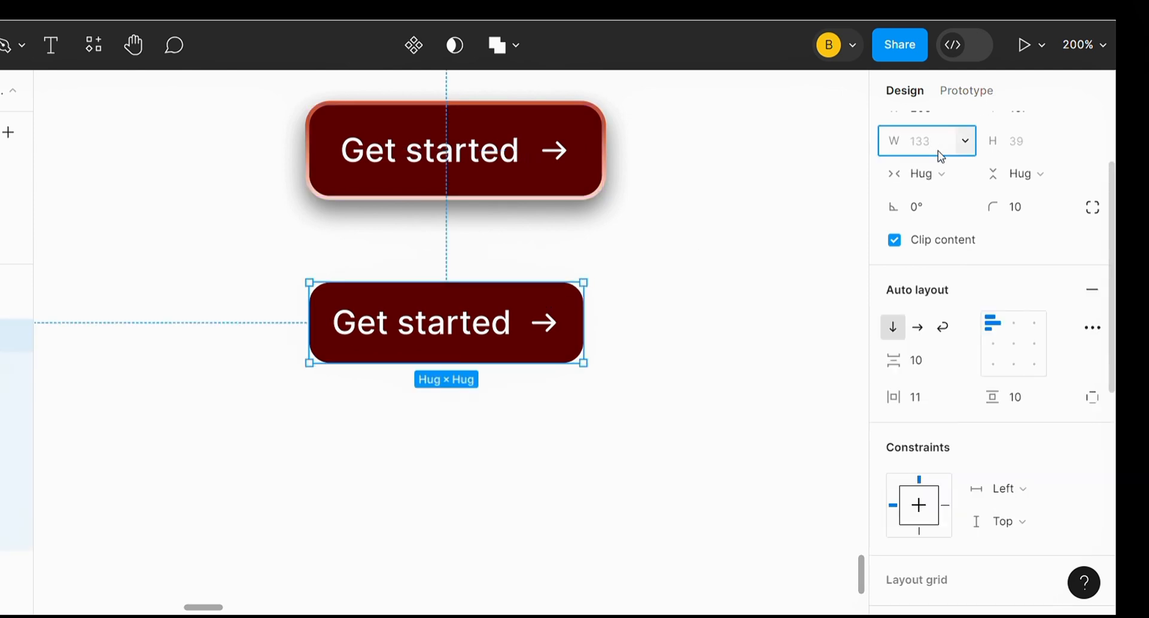
text(14)
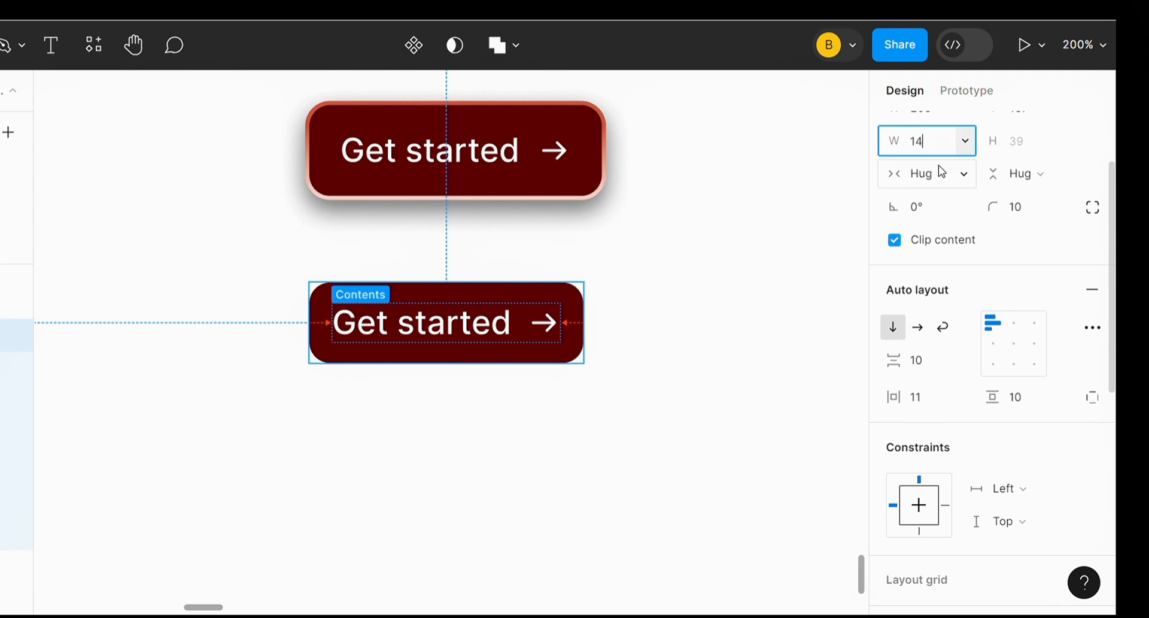
text(2)
click(1032, 154)
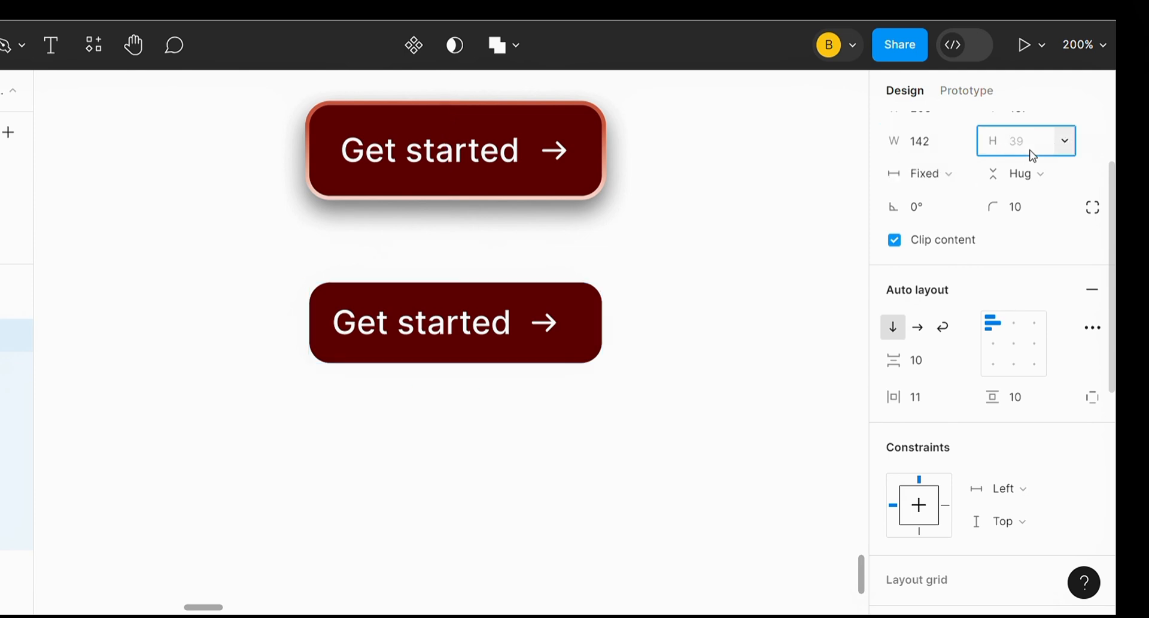
key(Return)
click(712, 233)
- Rename the new button's inner auto layout frame, Frame 4, as "Get started"
click(346, 296)
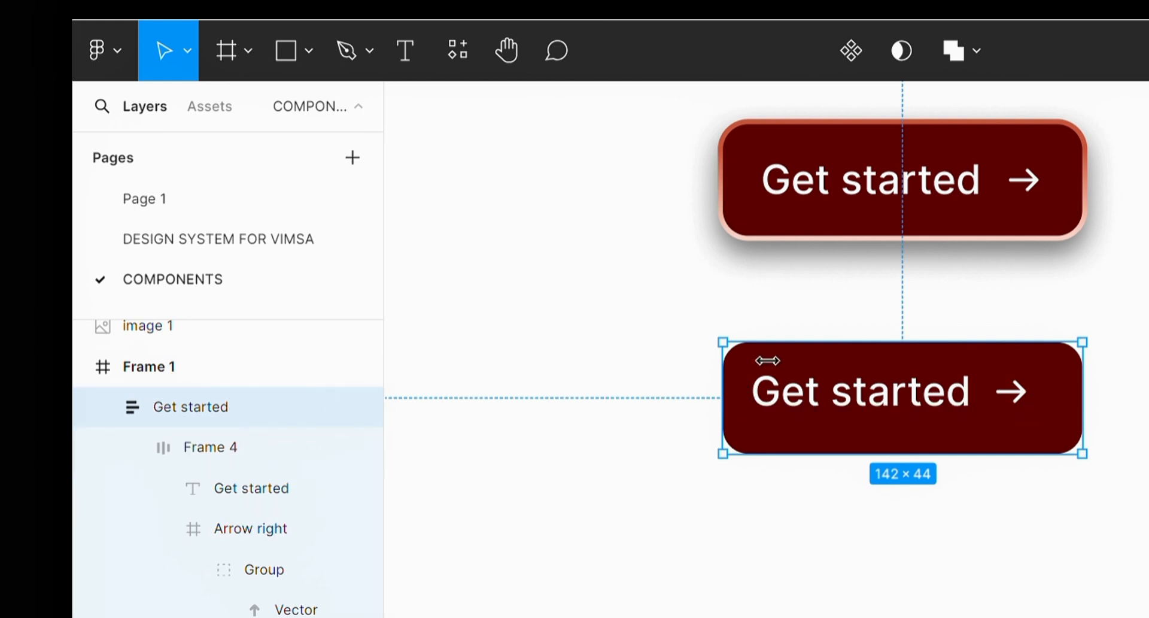
double_click(805, 409)
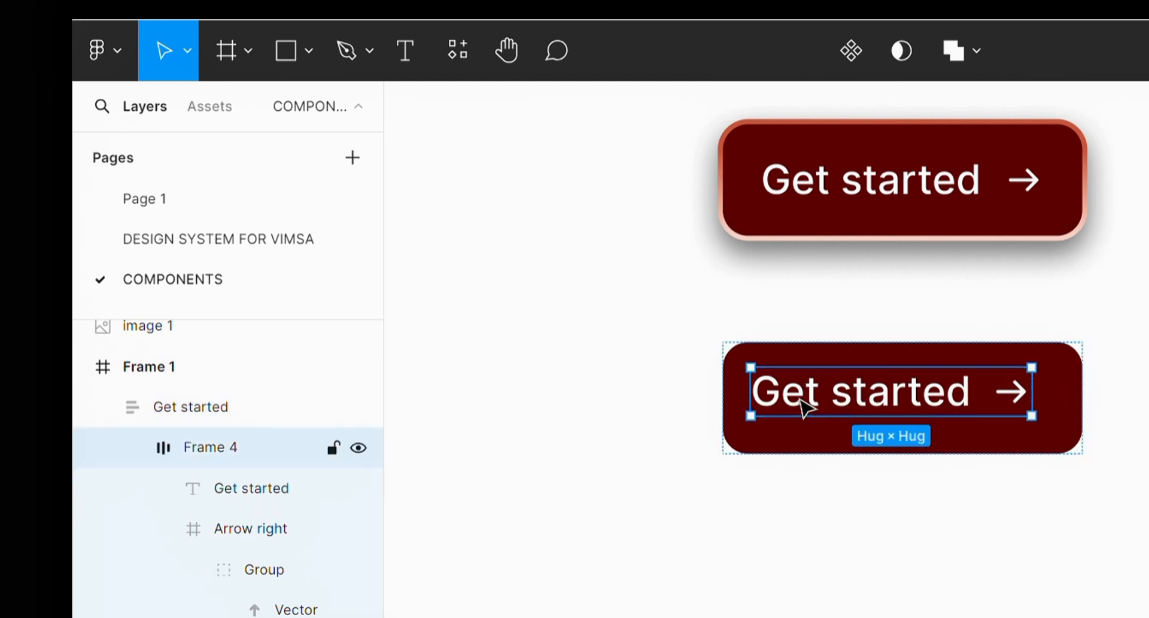
double_click(229, 456)
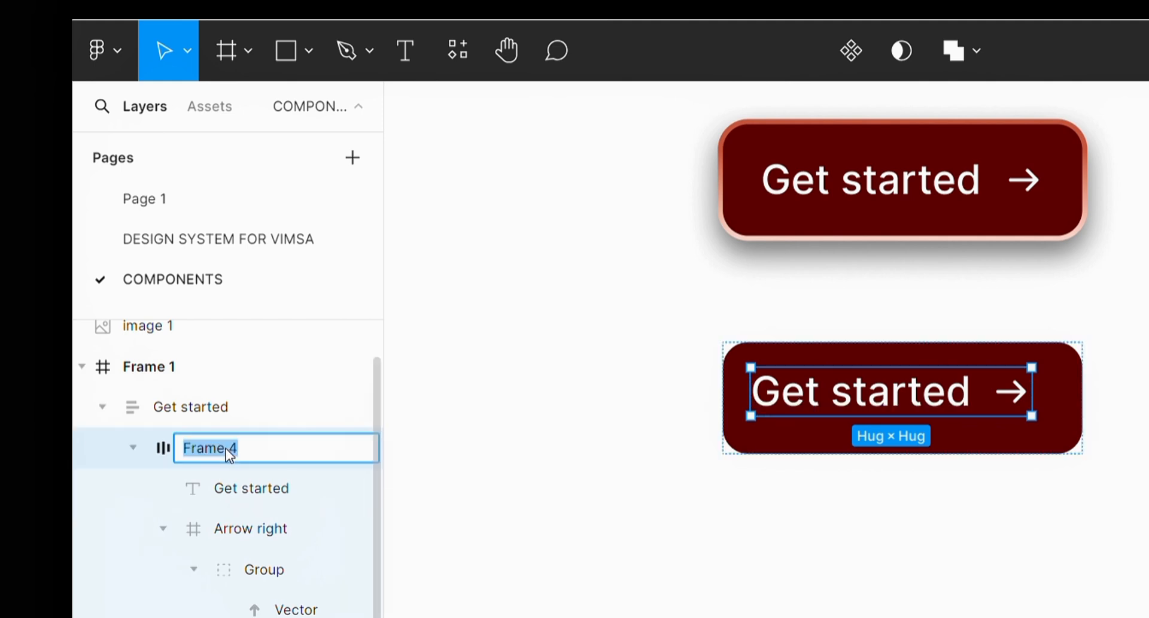
text(Get started)
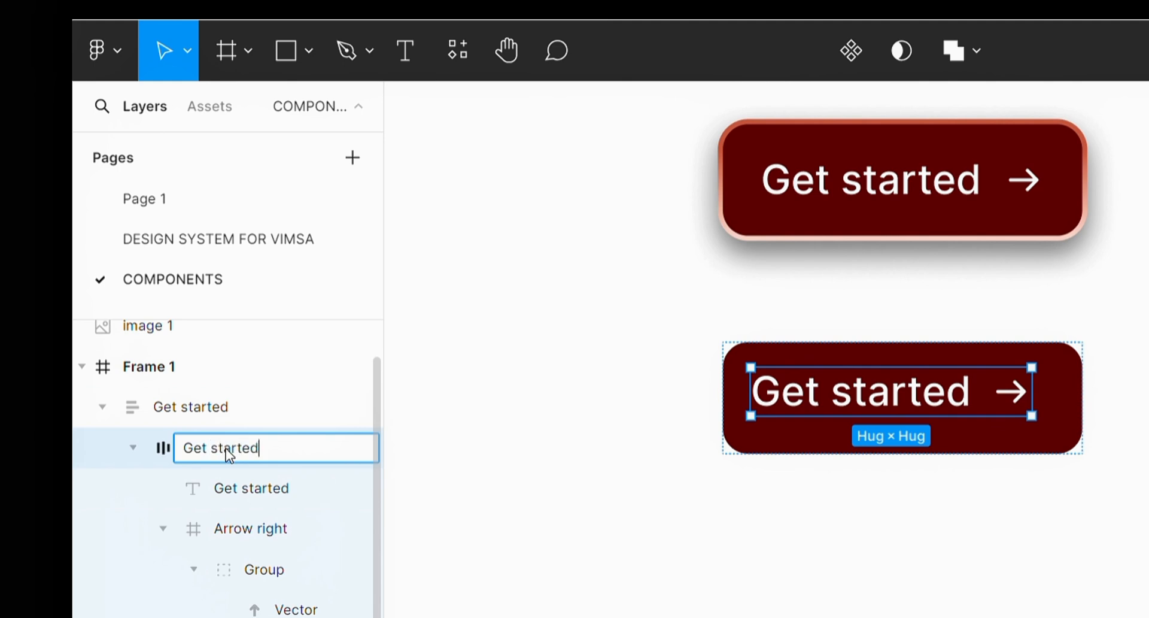
key(Return)
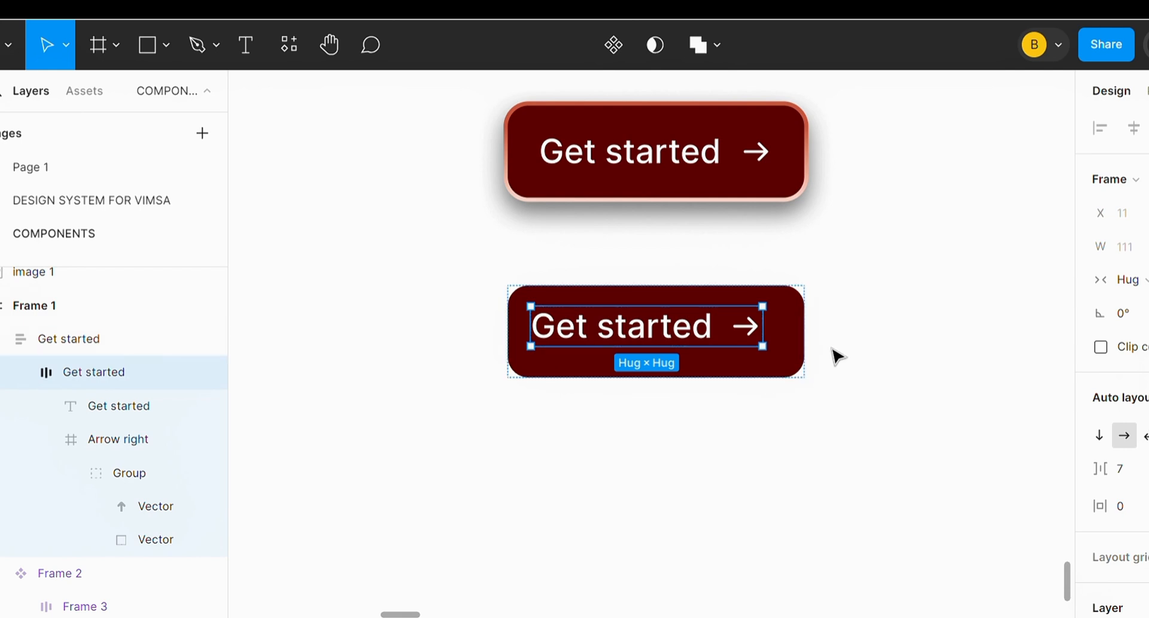
click(801, 345)
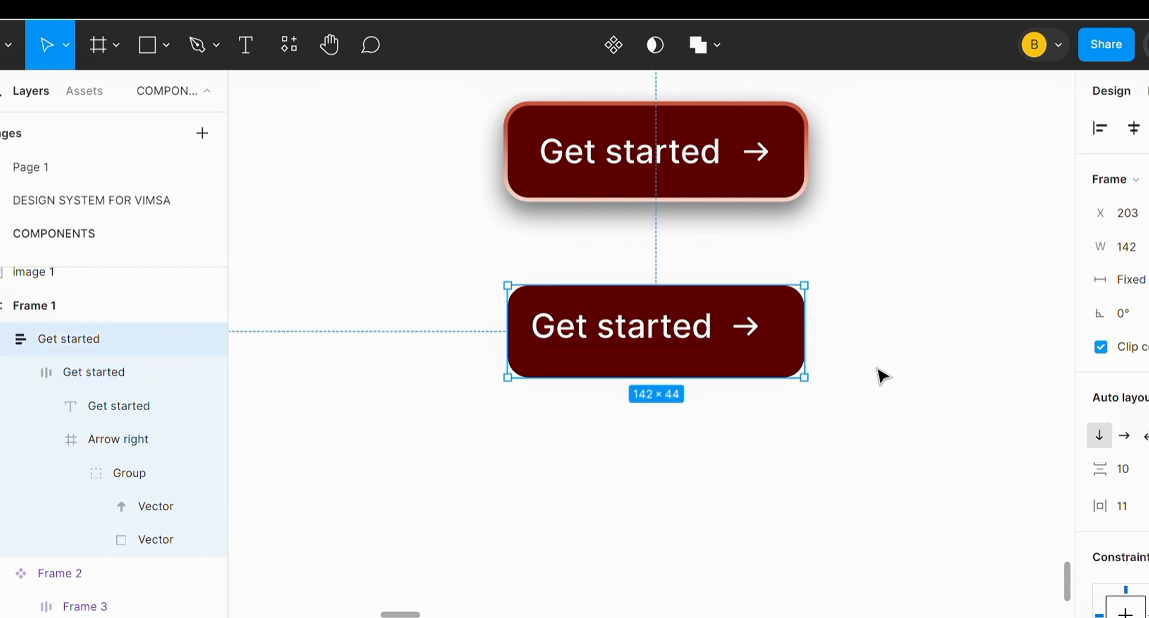
double_click(623, 338)
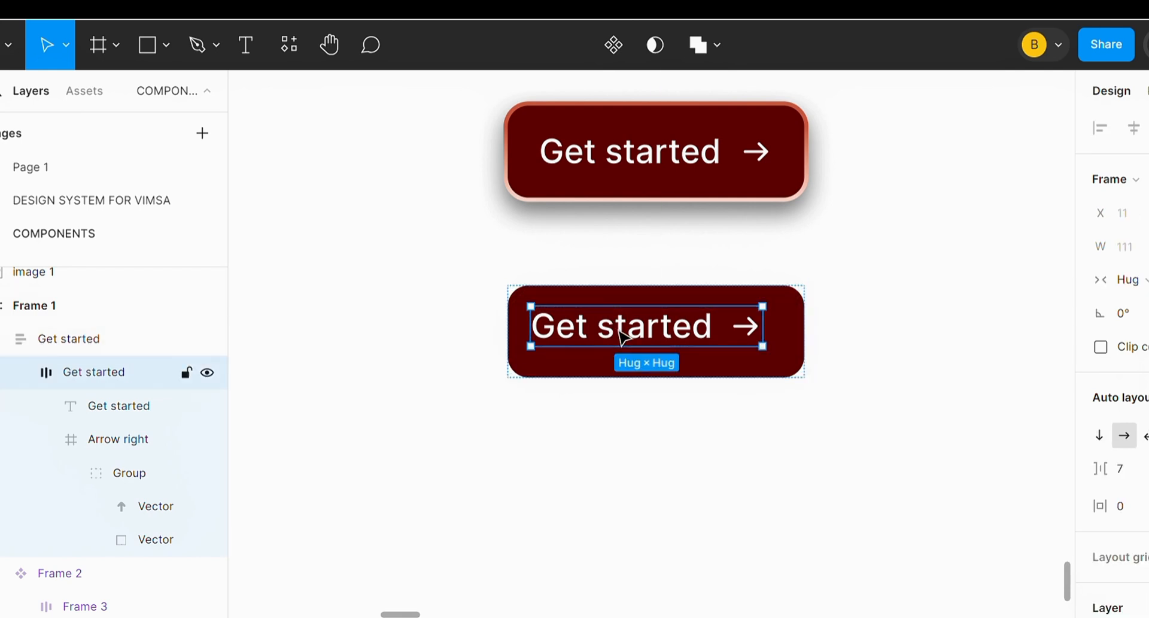
click(958, 306)
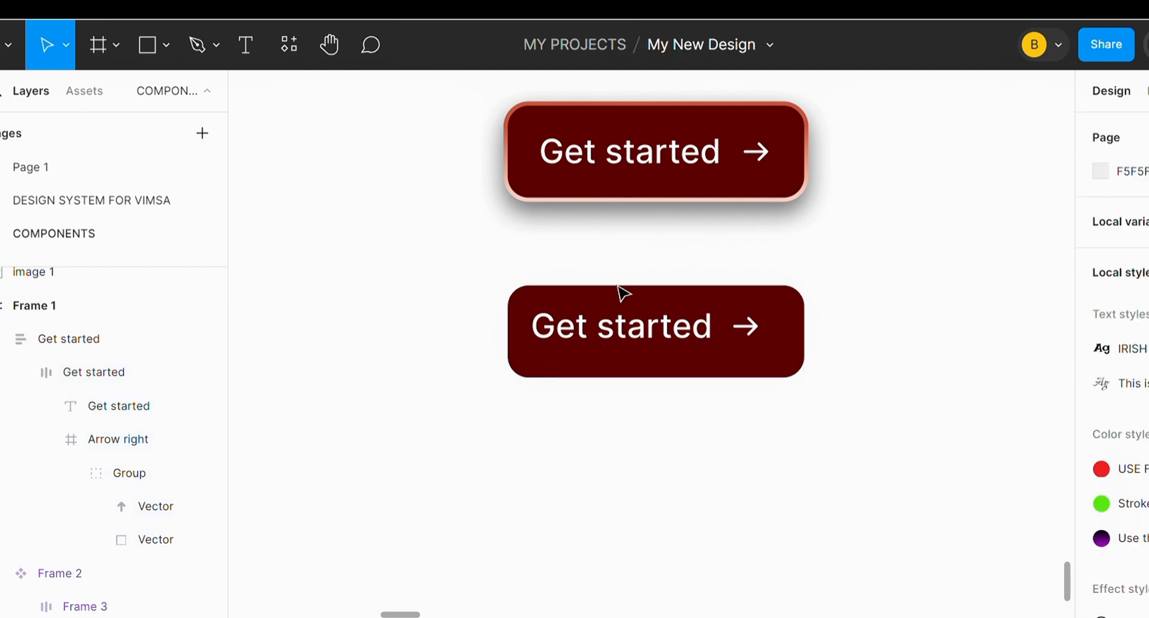
- Rename the new button's outer frame as "Get started 21"
click(548, 297)
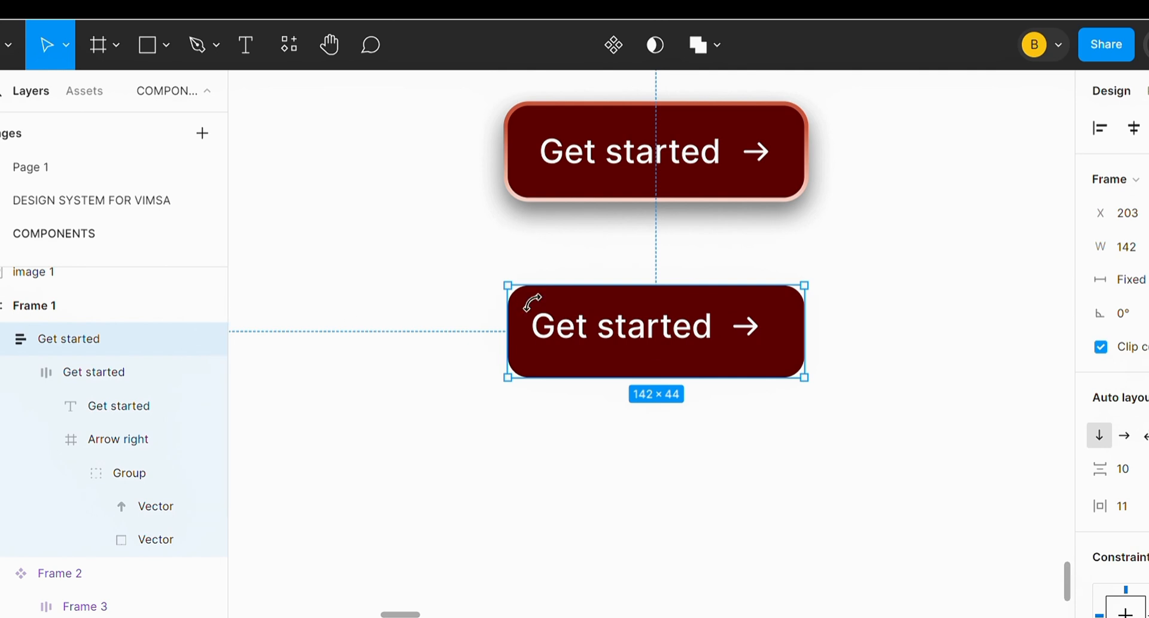
double_click(105, 340)
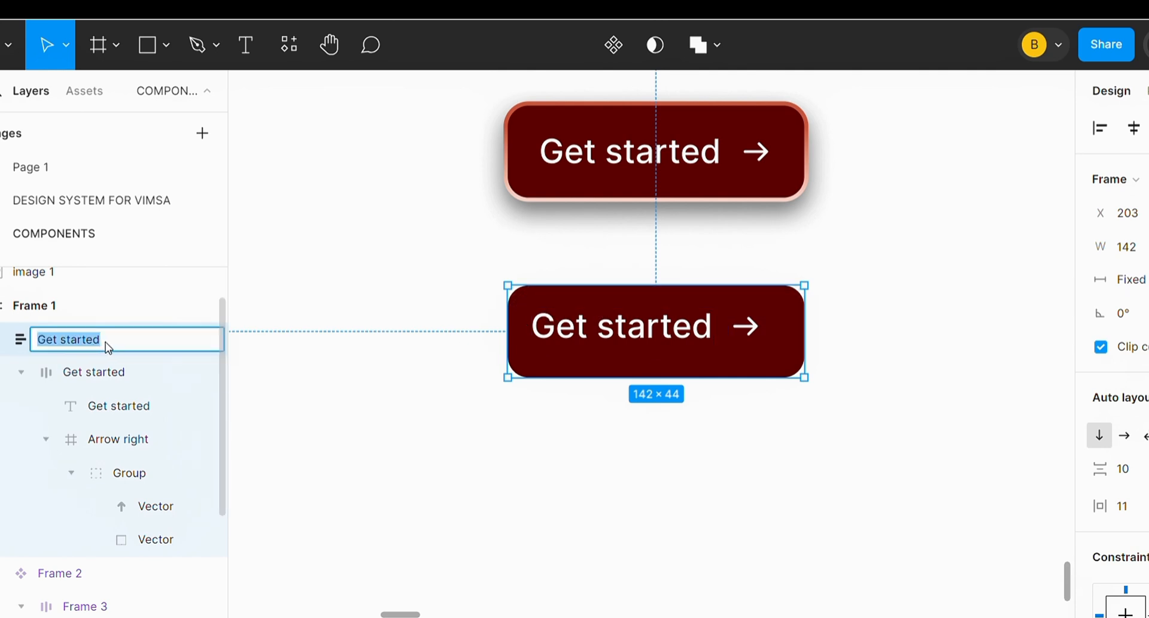
click(110, 344)
text(21)
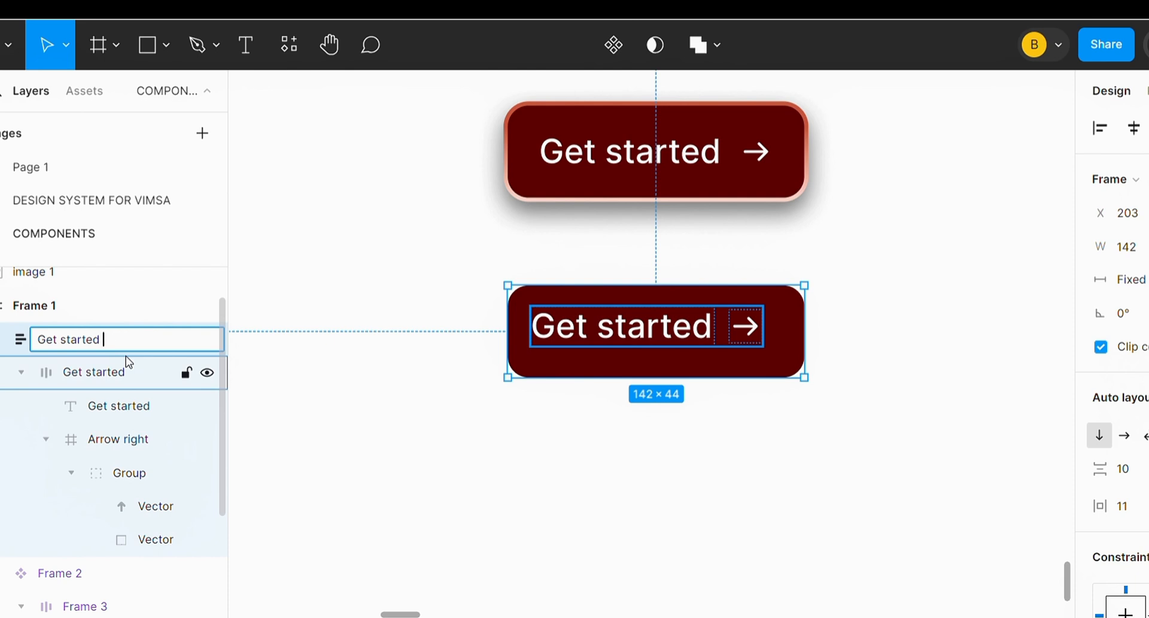
key(Return)
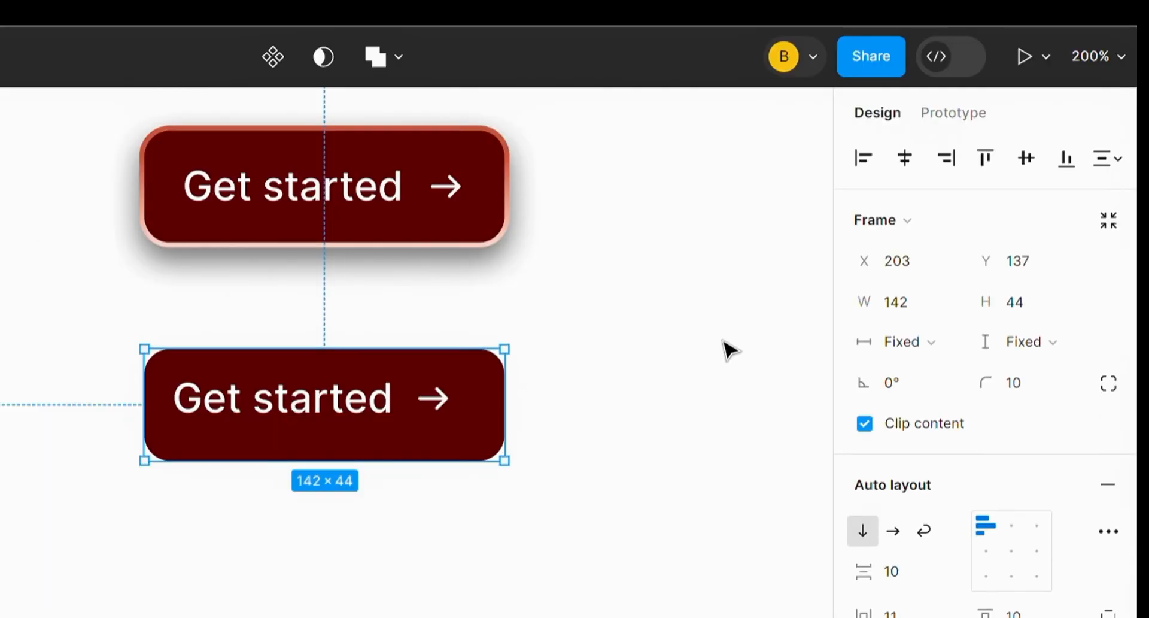
- Set the auto layout alignment of the new button's outer frame to Align center
click(984, 287)
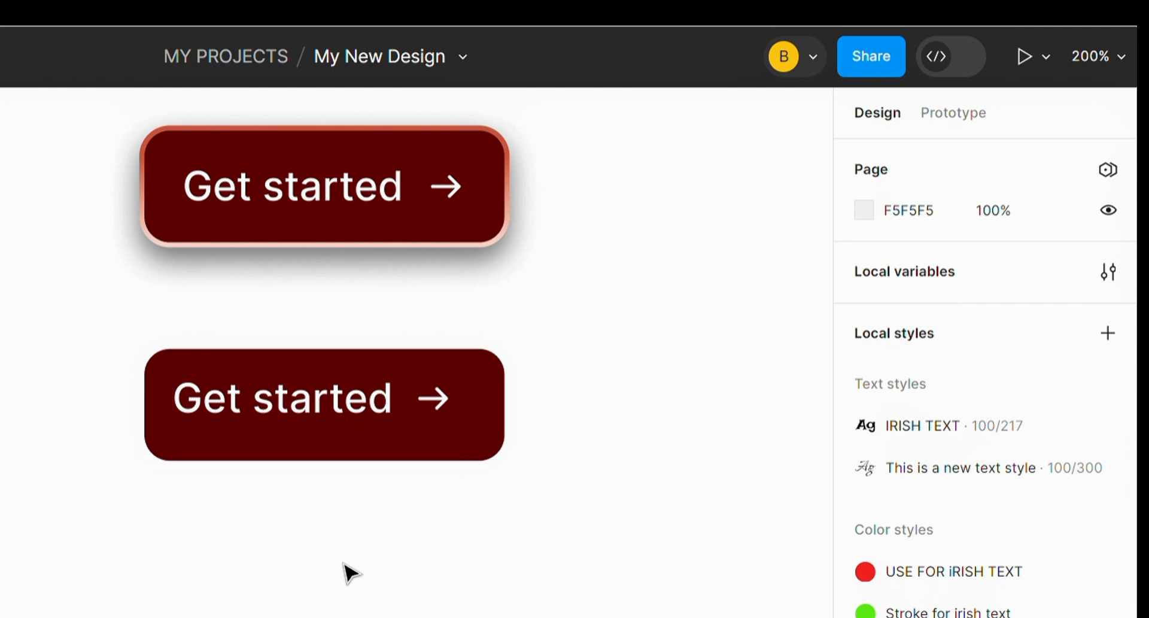
click(498, 385)
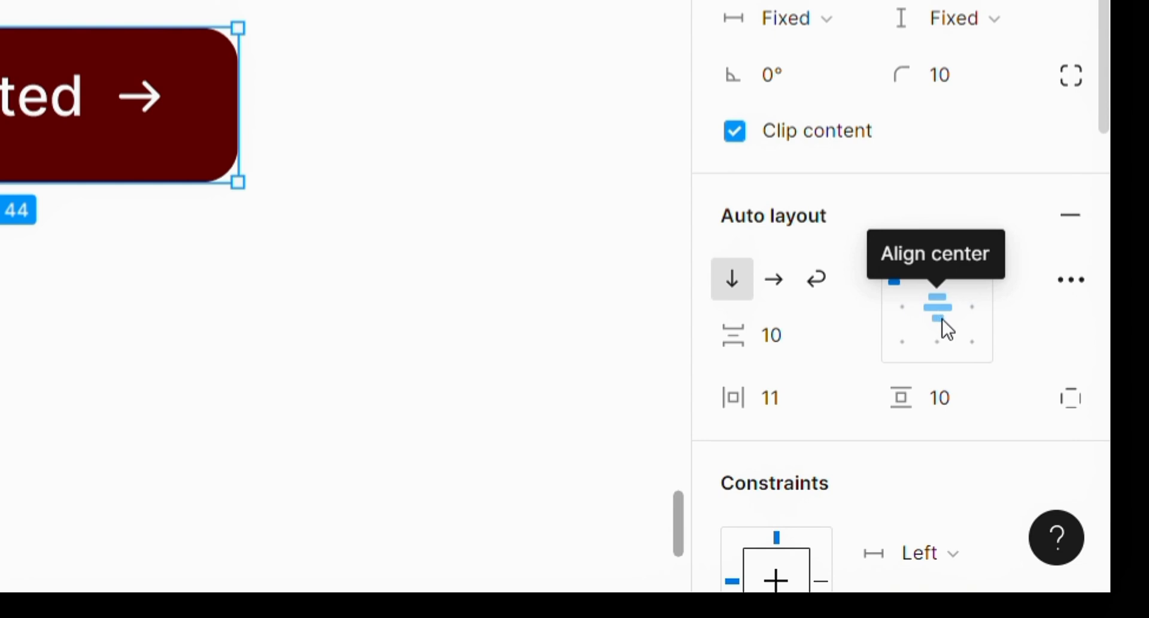
click(943, 320)
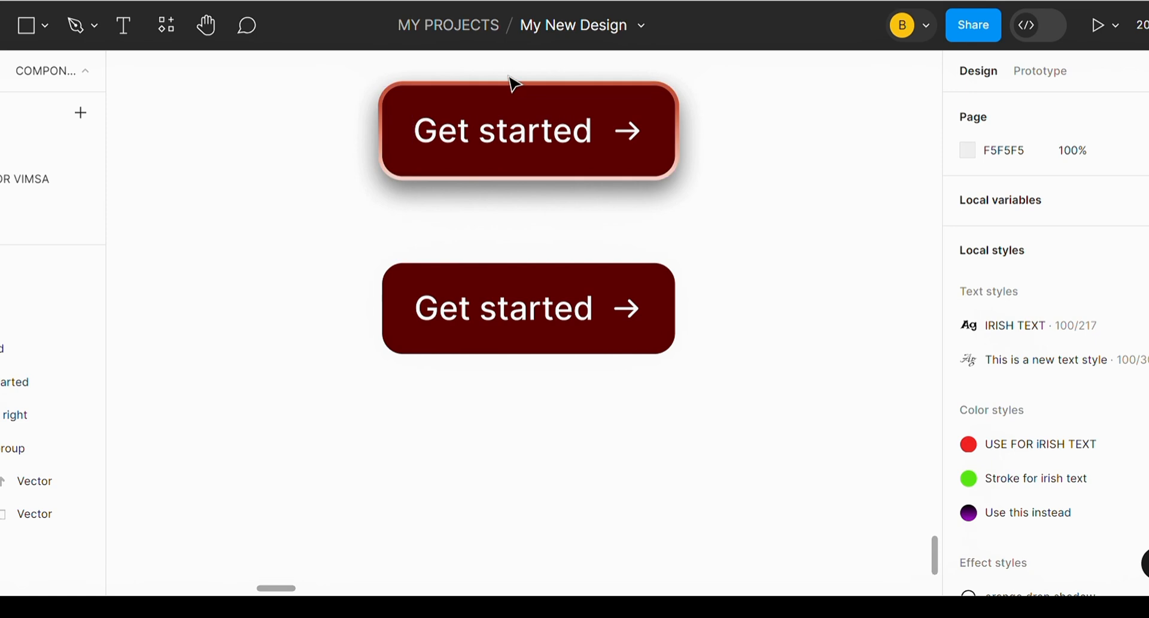
- Check the original button's stroke settings and add a stroke to the new button, positioned Outside with a weight of 2
click(488, 106)
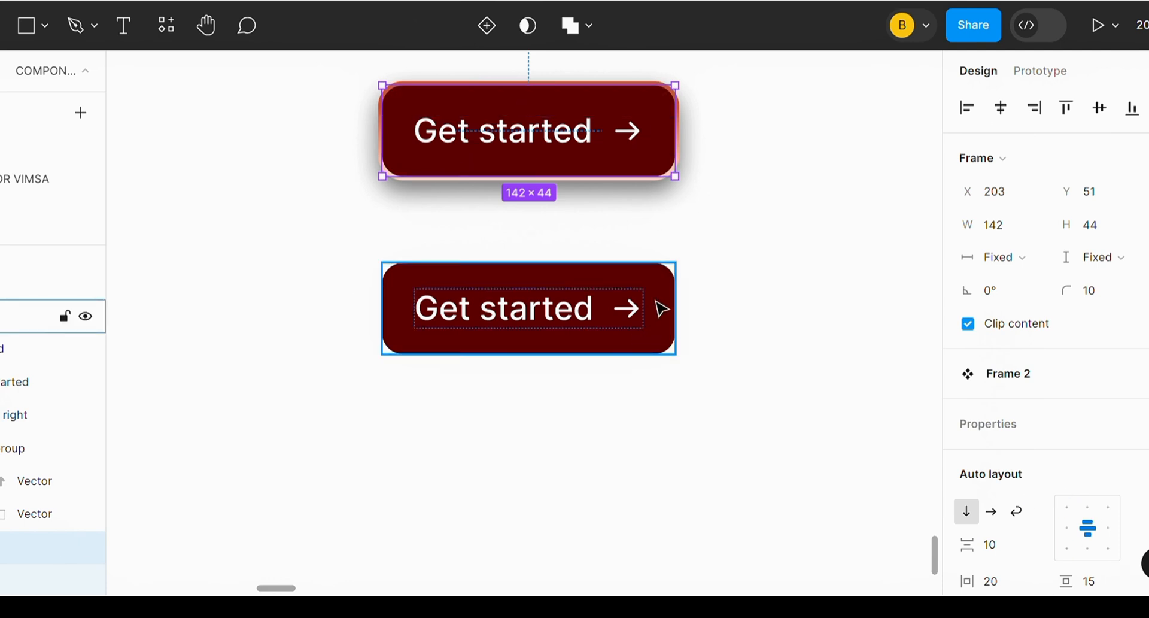
scroll(1077, 359, down, 8)
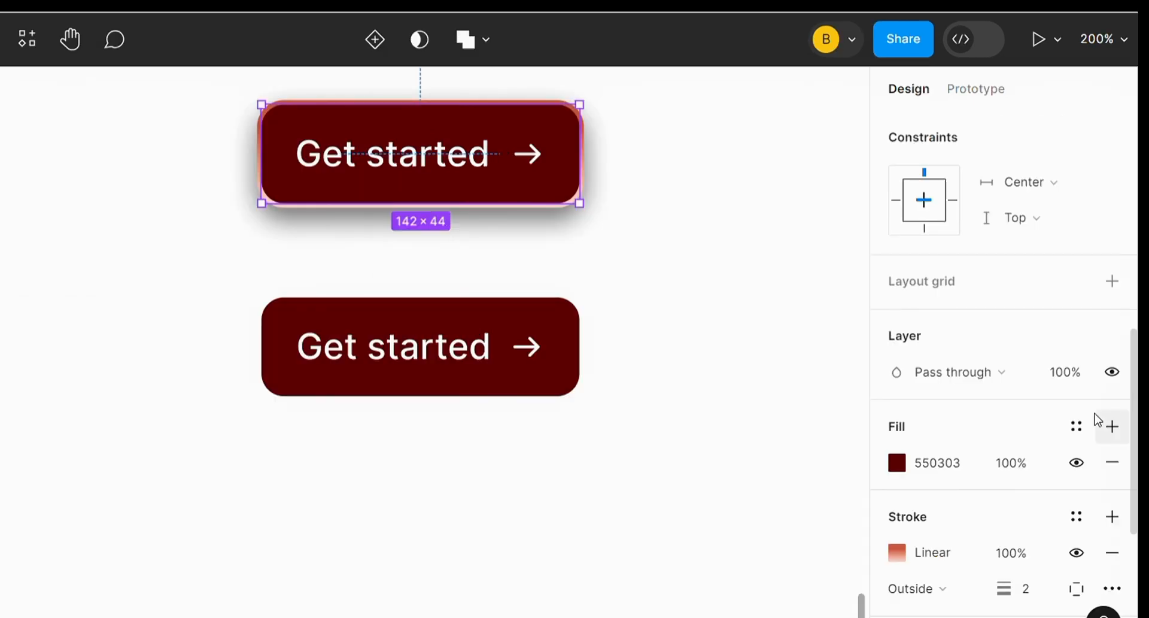
scroll(1098, 419, down, 3)
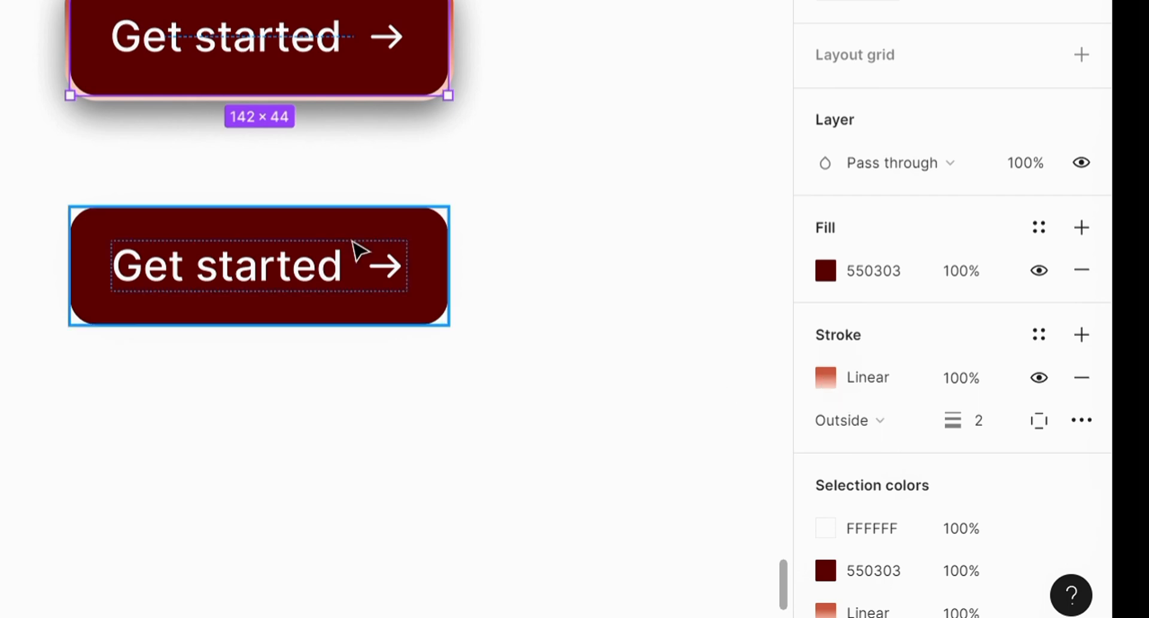
click(256, 245)
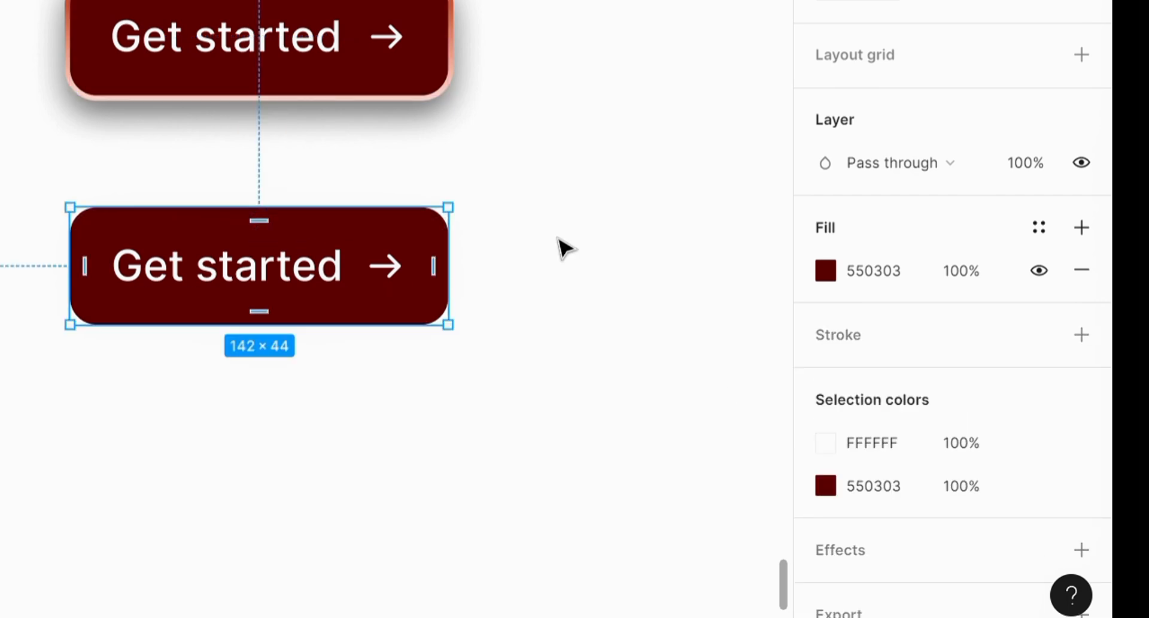
scroll(854, 230, down, 3)
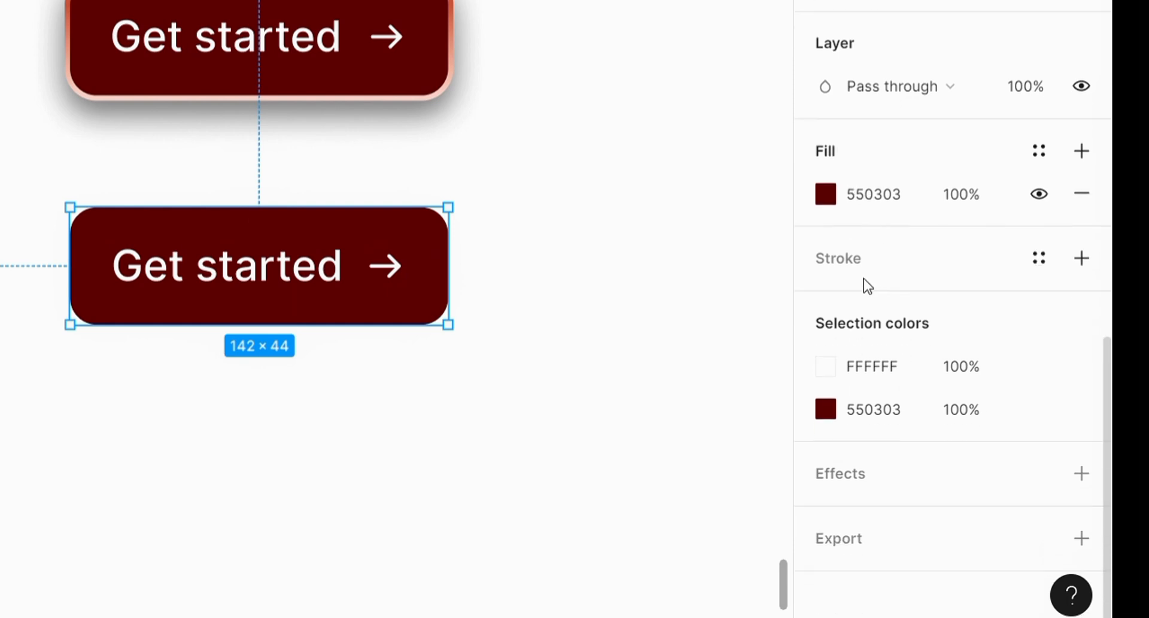
click(852, 267)
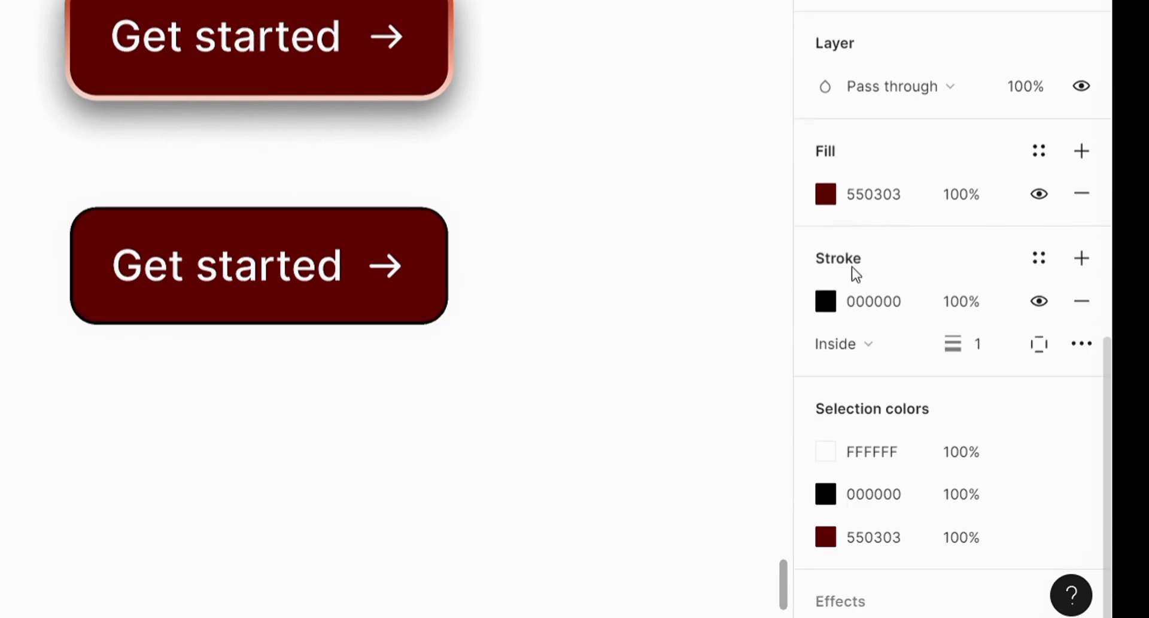
click(838, 346)
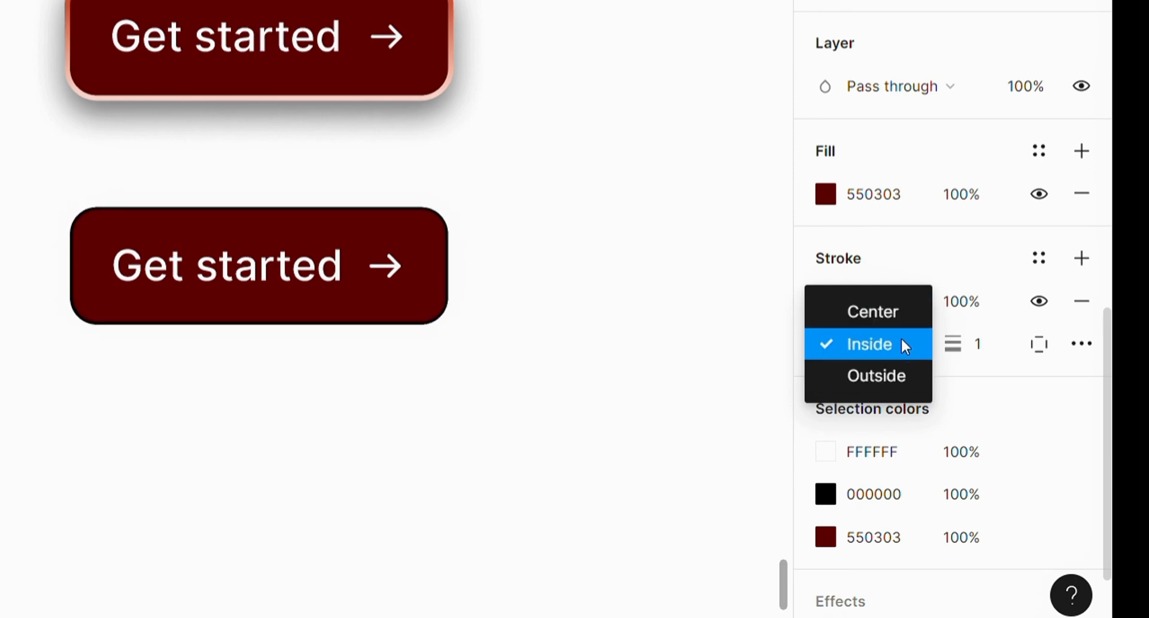
click(876, 375)
click(997, 342)
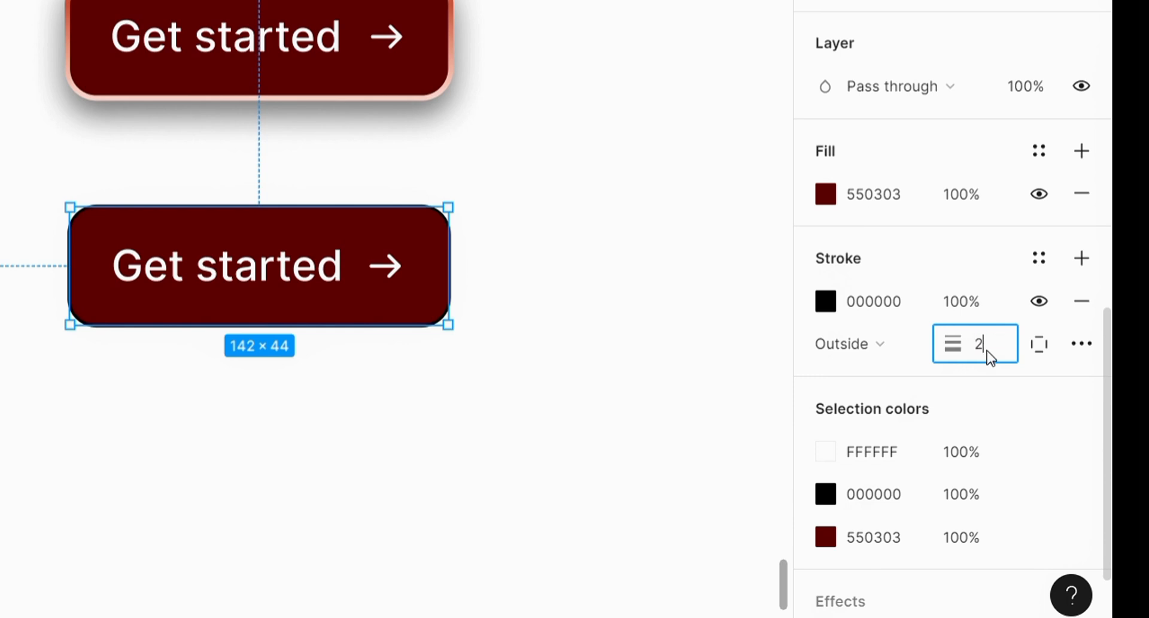
key(Return)
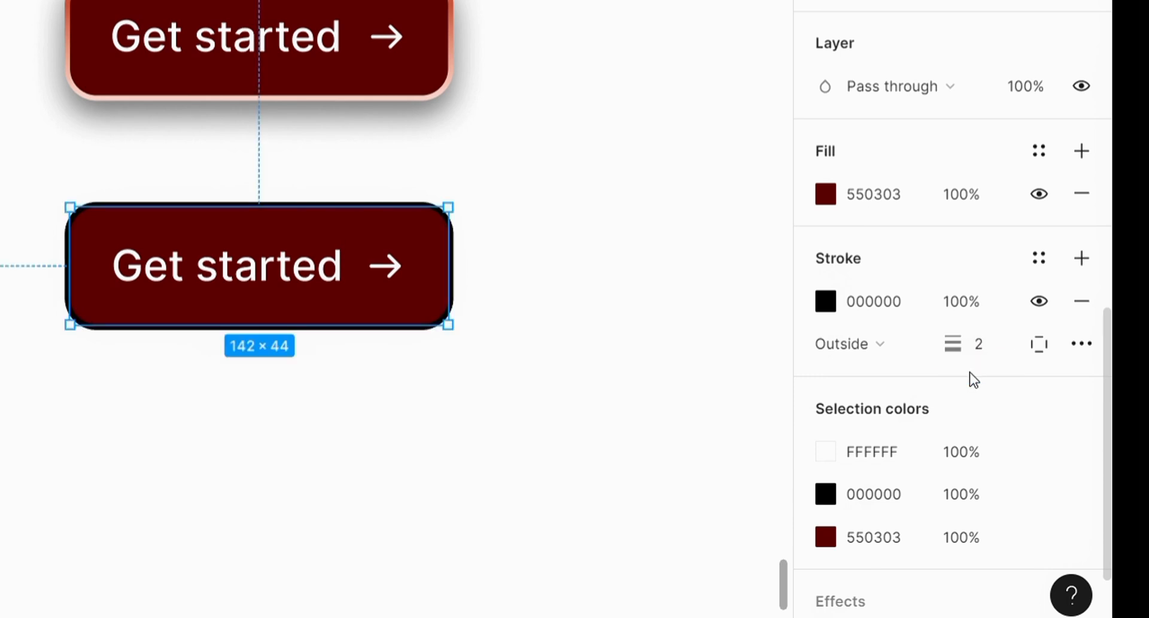
- Inspect the original button's stroke gradient and change the new button's stroke from solid to a Linear gradient
click(456, 30)
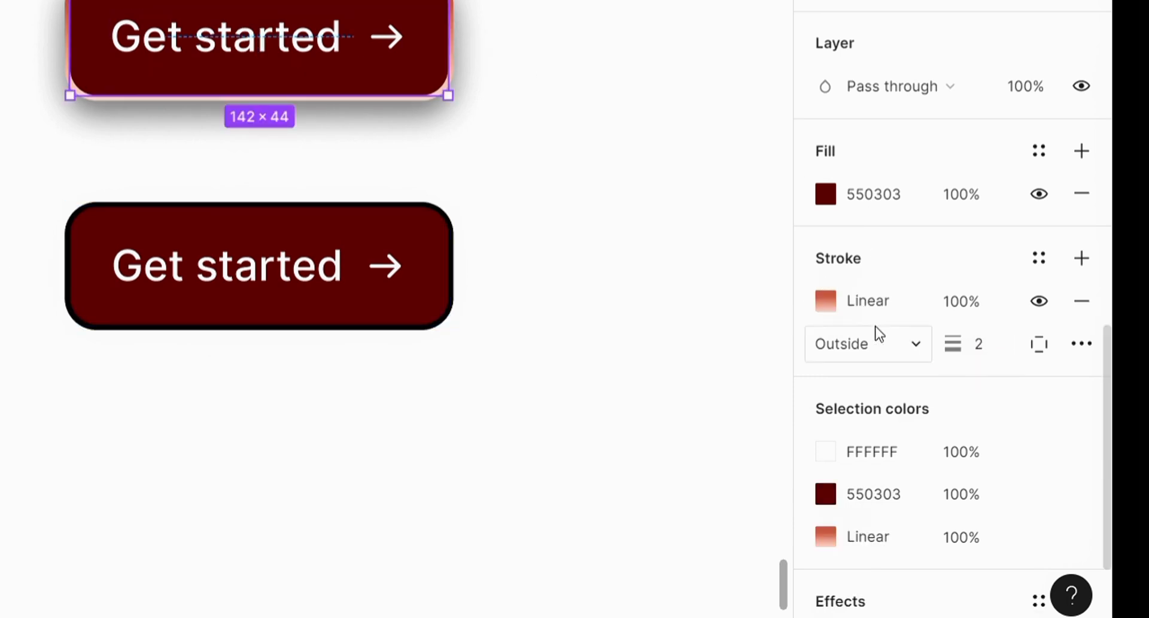
click(826, 316)
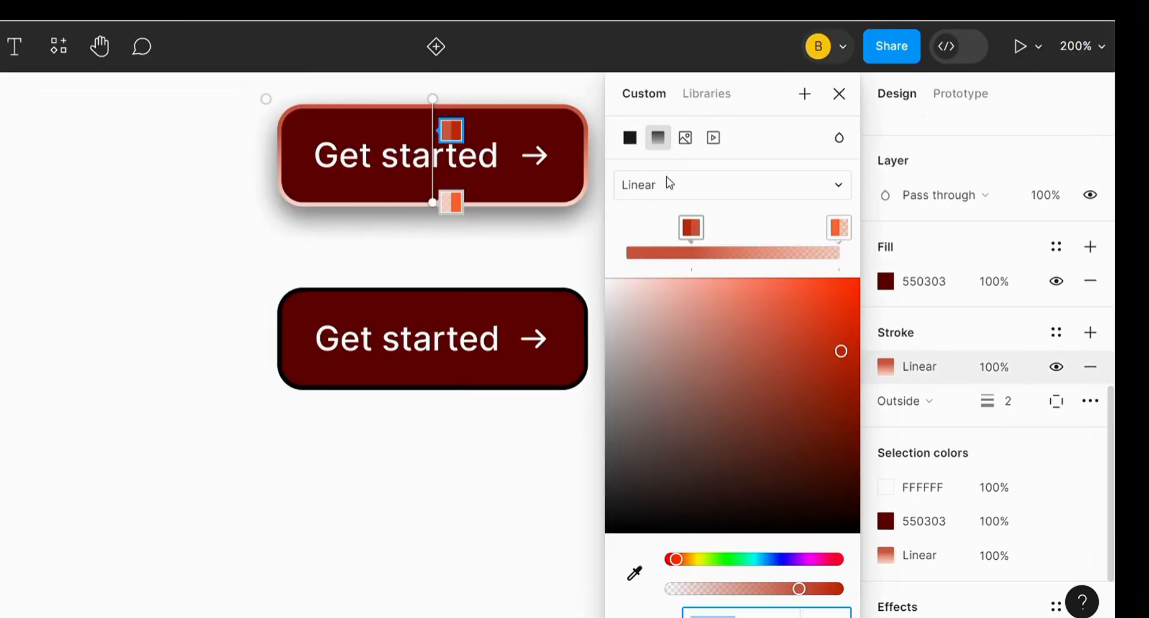
click(688, 237)
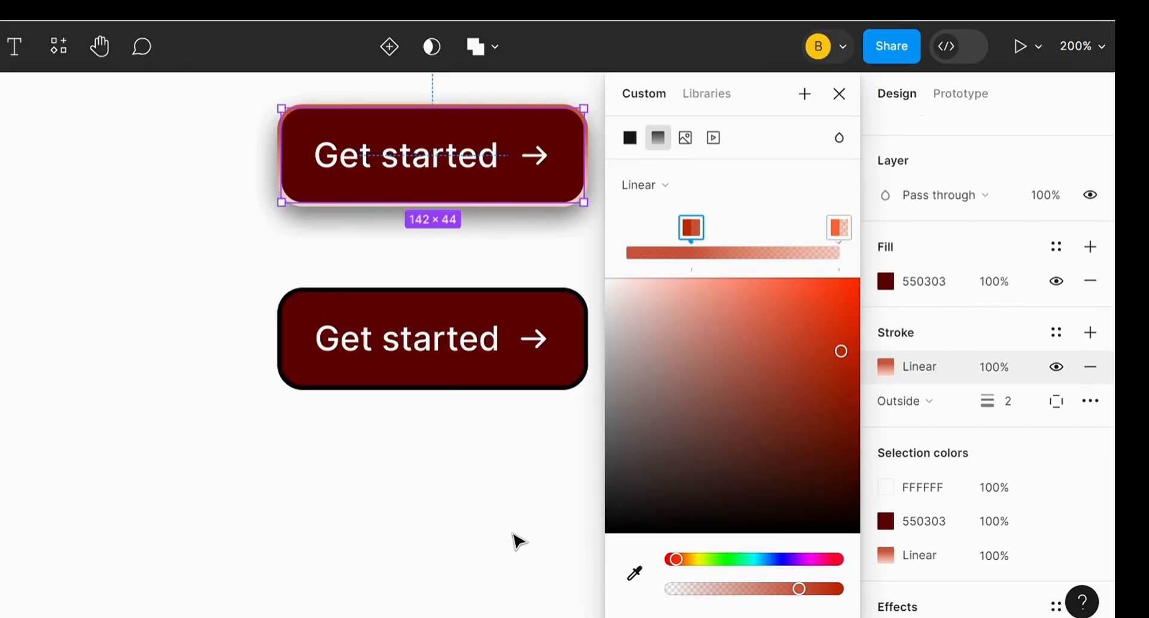
click(843, 90)
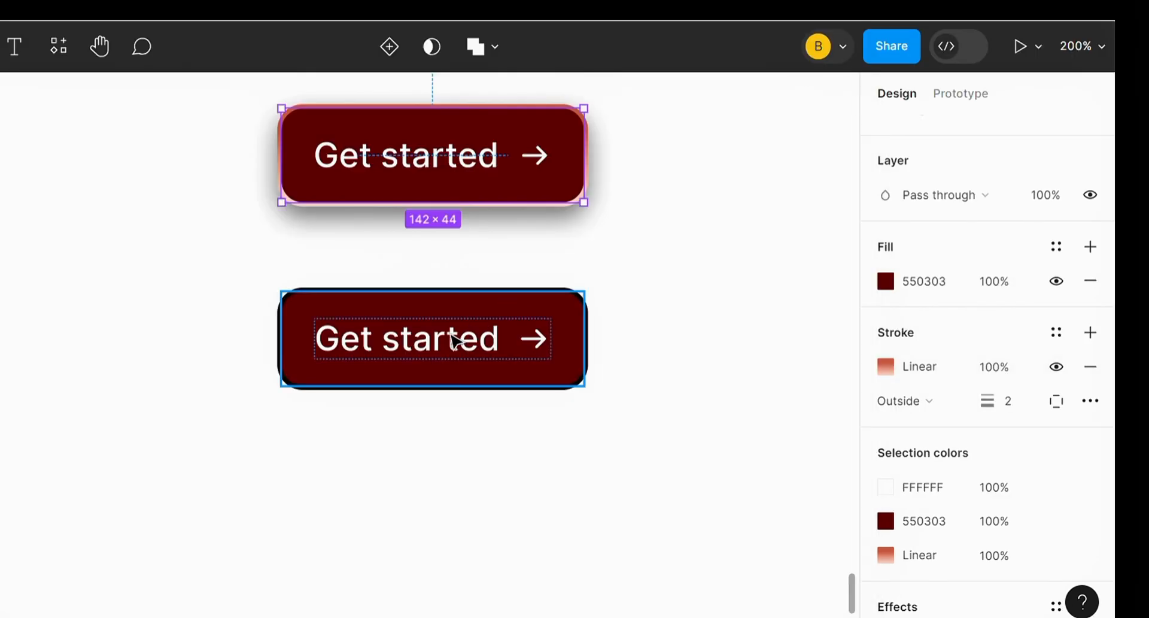
click(506, 306)
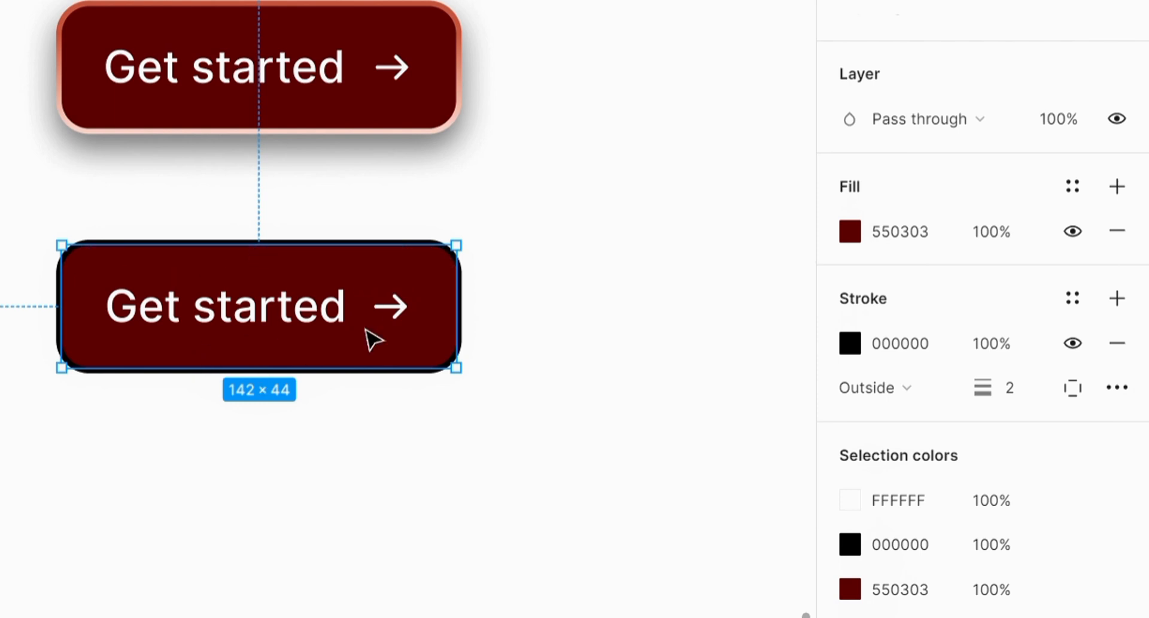
key(ctrl+plus)
click(844, 353)
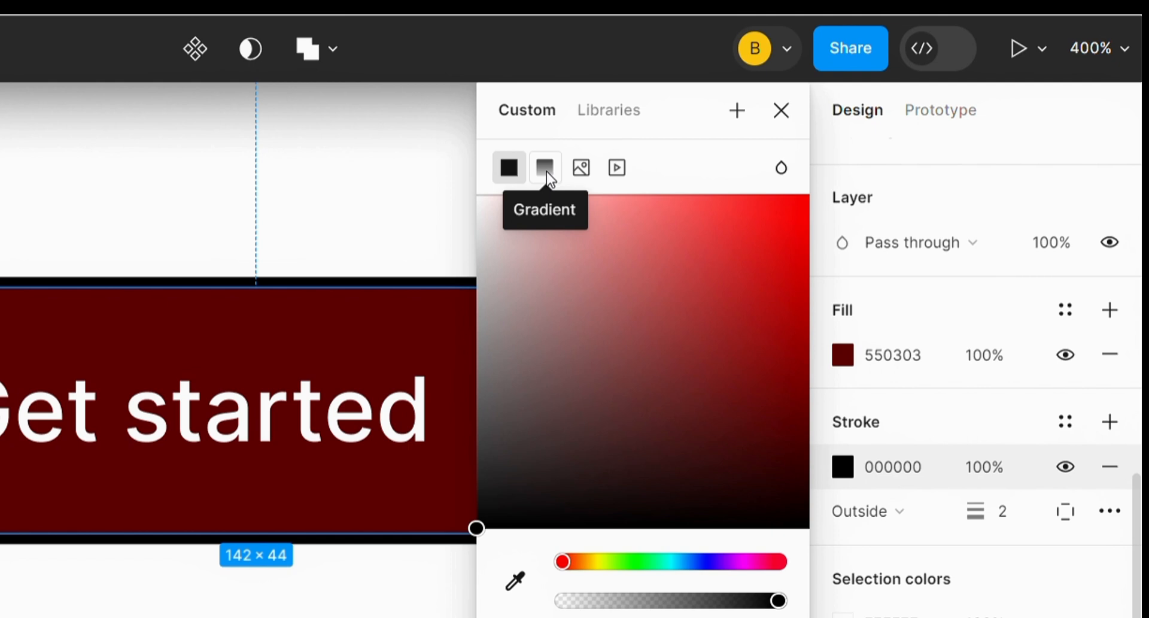
click(546, 167)
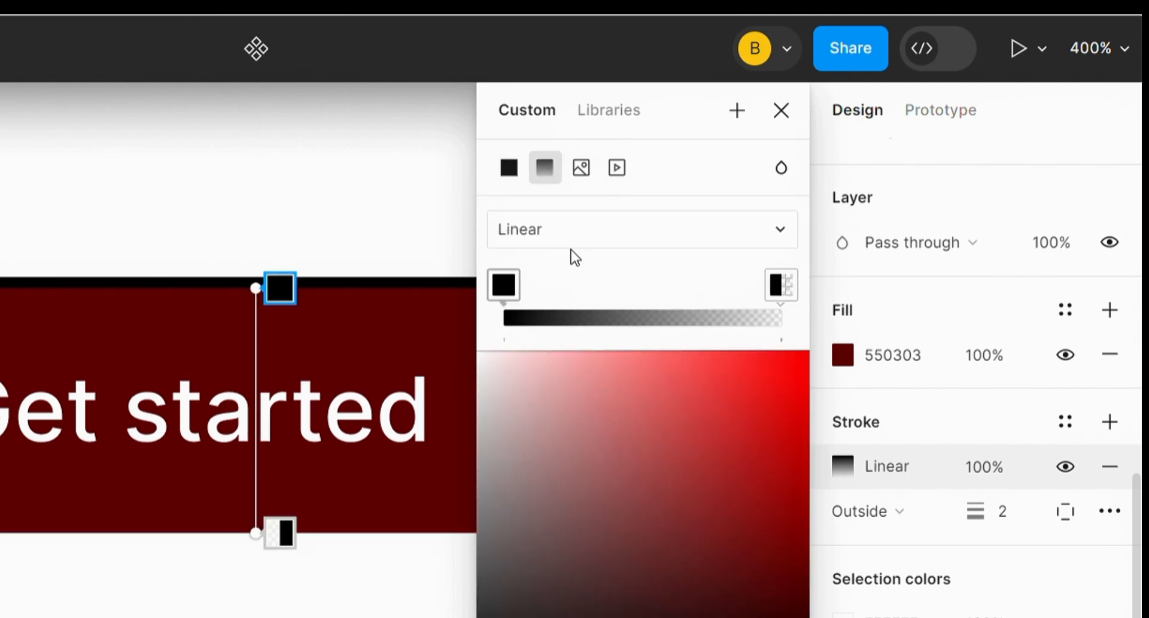
click(591, 234)
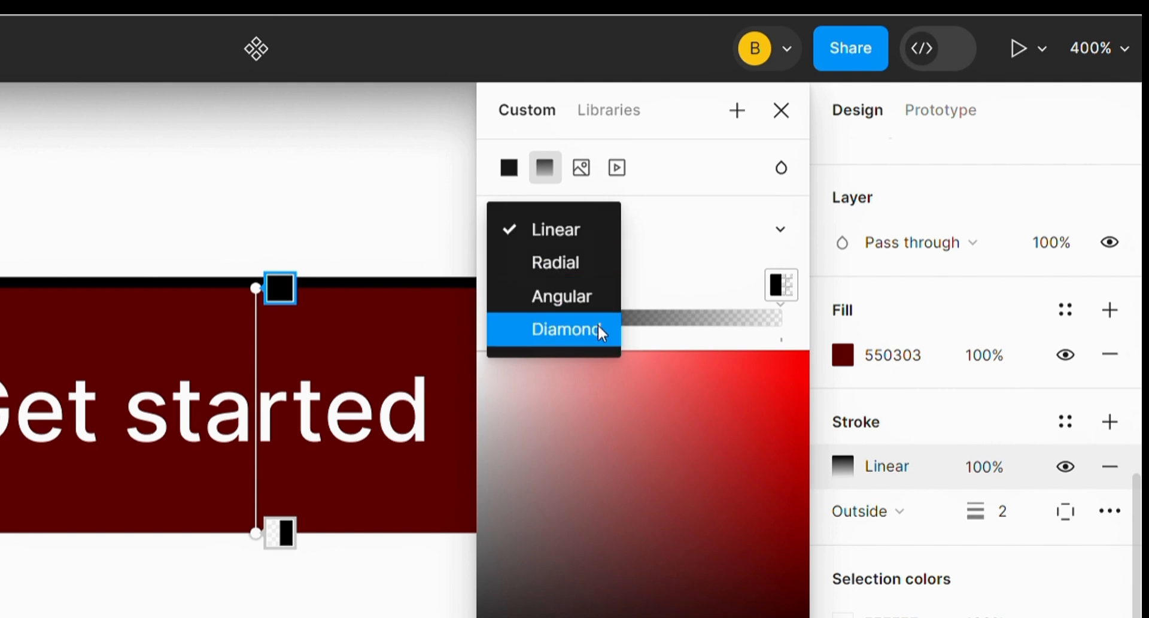
click(565, 229)
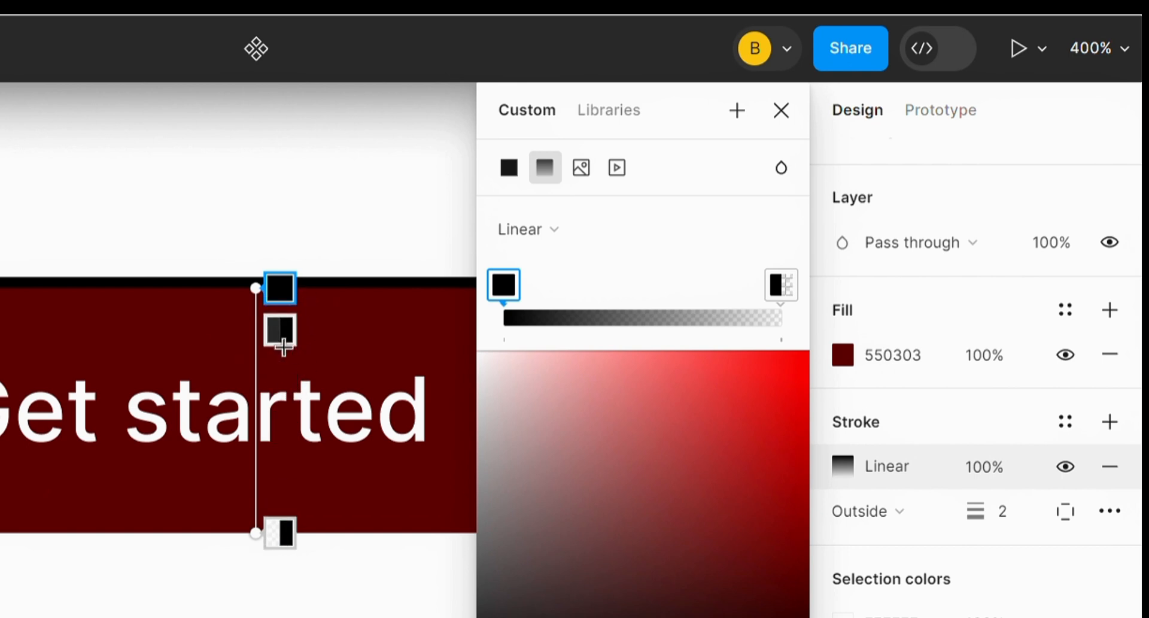
- Move the stroke gradient's start handle near the new button's upper-left corner and select the gradient's transparent end stop
mouse_move(280, 297)
mouse_down()
mouse_move(22, 346)
mouse_move(0, 459)
mouse_up()
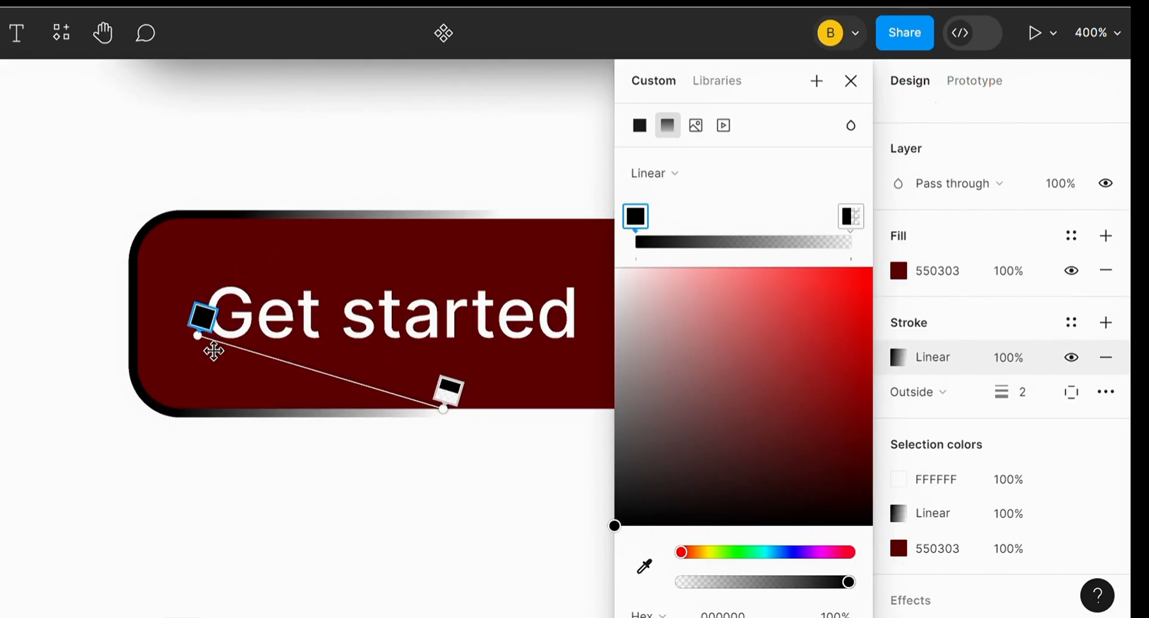
mouse_move(213, 351)
mouse_down()
mouse_move(358, 246)
mouse_move(428, 220)
mouse_move(271, 237)
mouse_move(174, 223)
mouse_move(223, 263)
mouse_up()
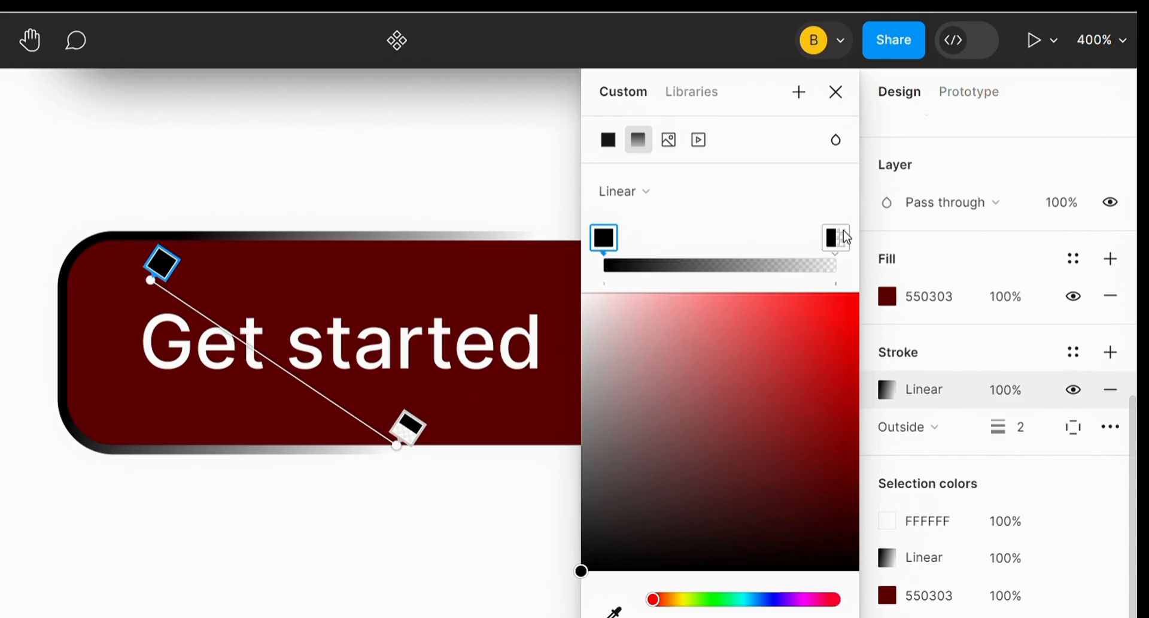
click(846, 236)
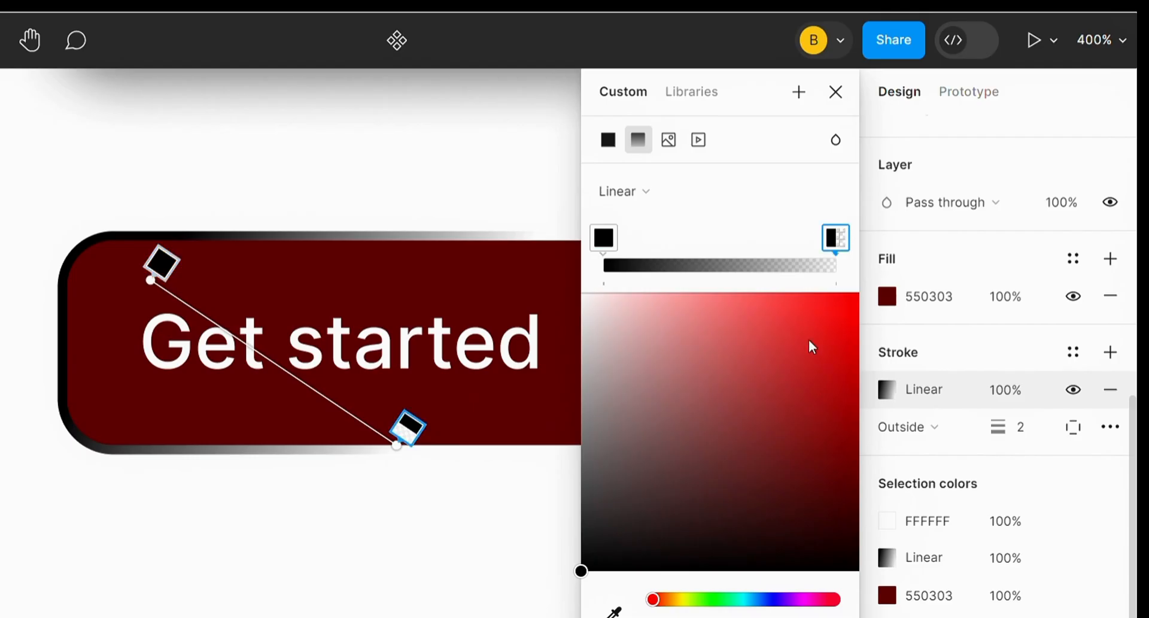